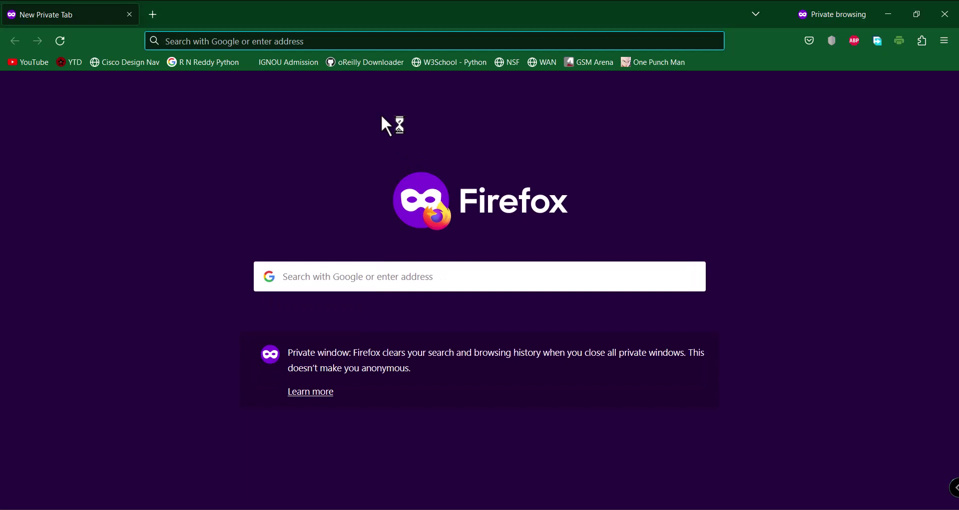
Search Google for 'checkpoint r81.20 download'
text(google.com)
key(Return)
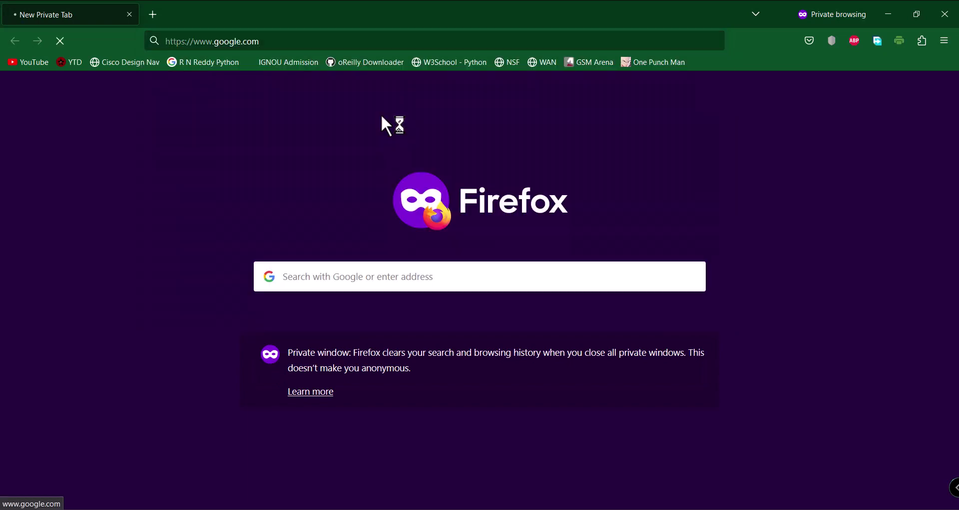
text(check)
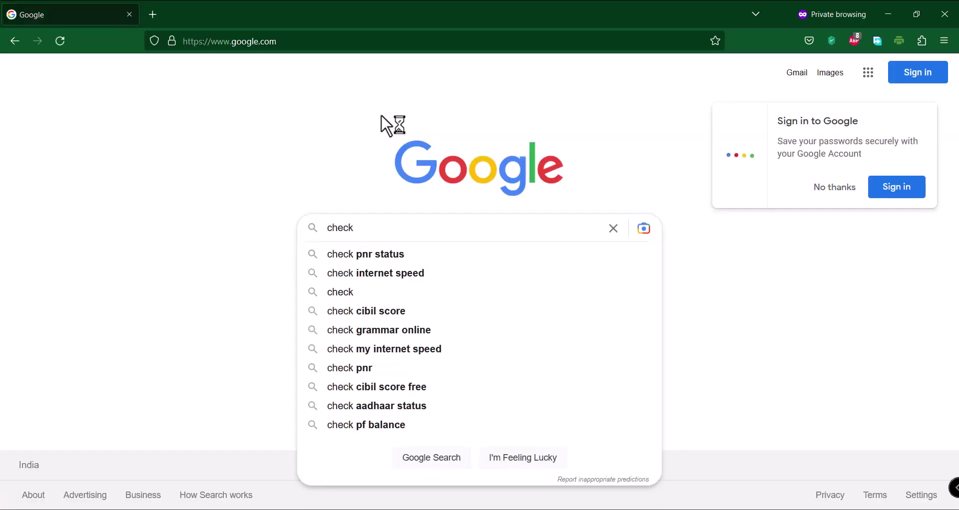
text(point )
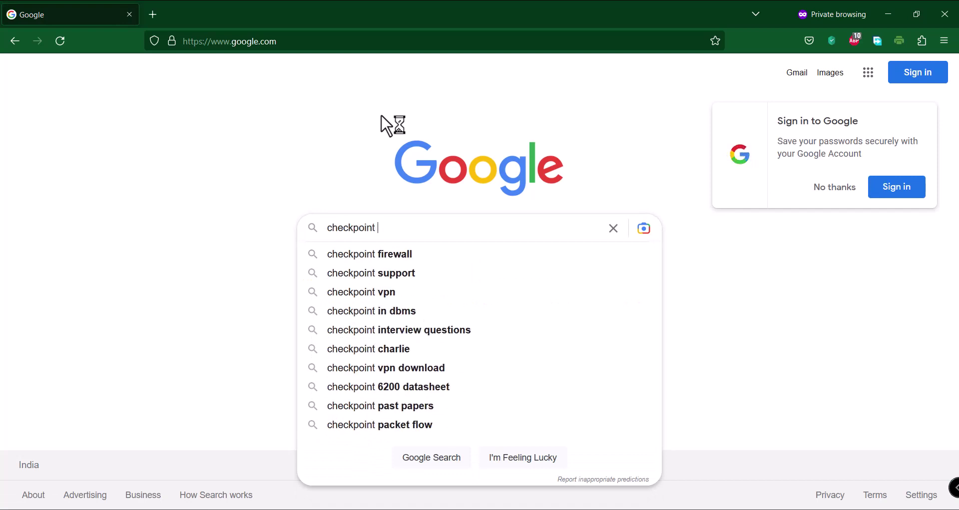
text(r8)
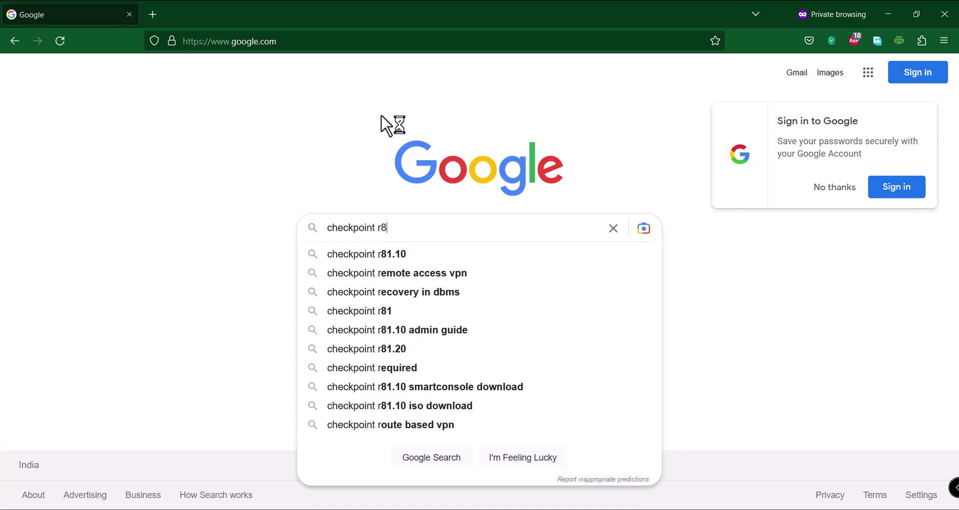
text(1.20)
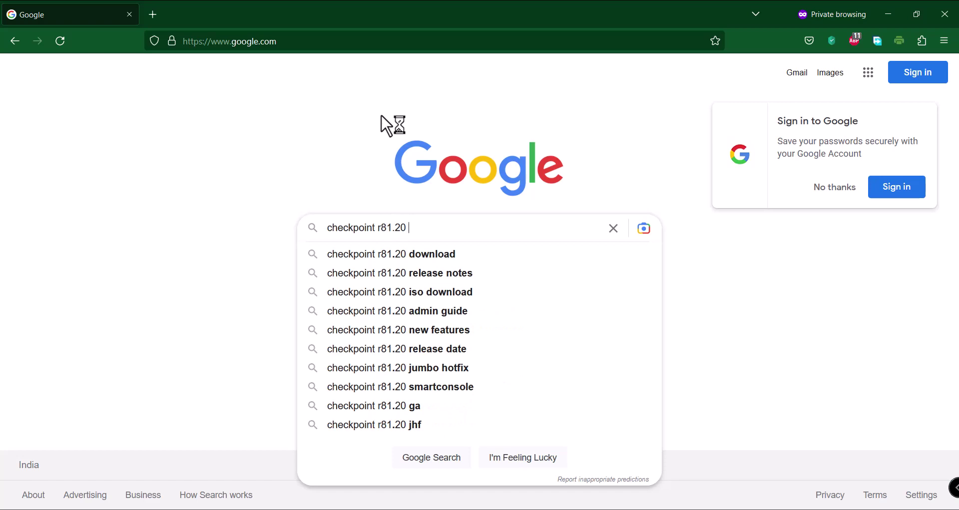
key(Down)
key(Return)
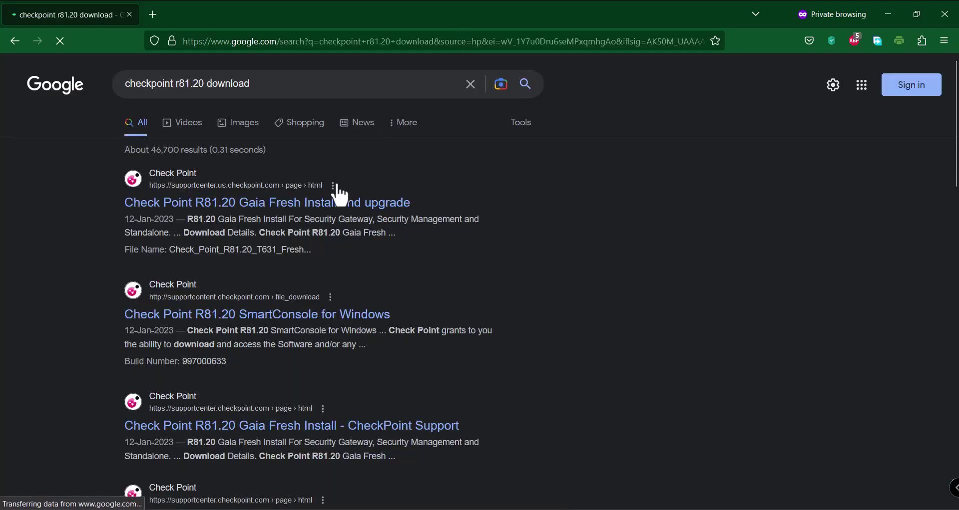
Open the Gaia Fresh Install and upgrade result in a new tab, then return to the results
middle_click(306, 204)
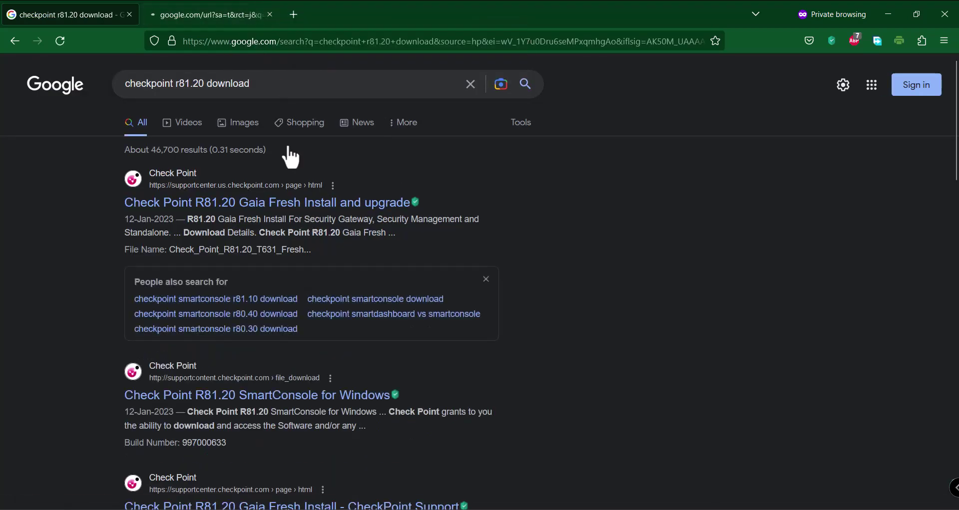
key(ctrl+Tab)
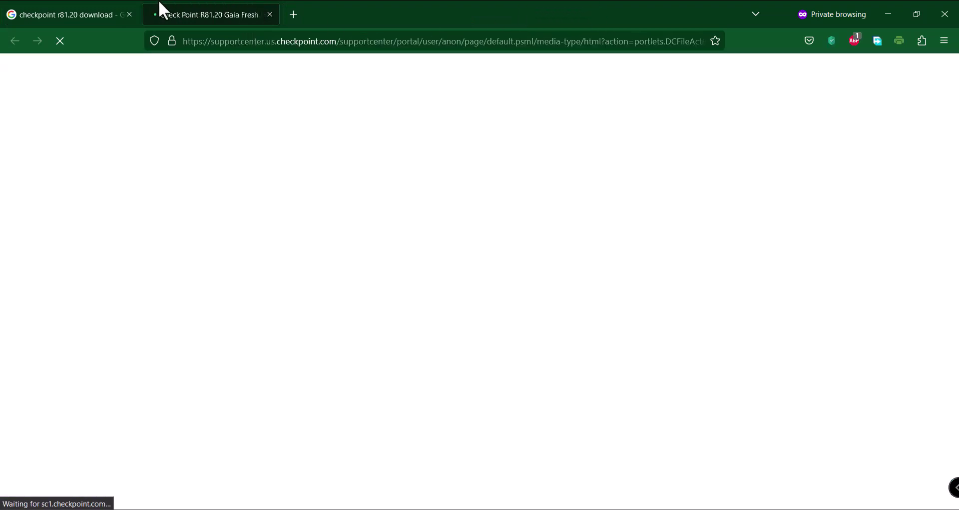
click(97, 12)
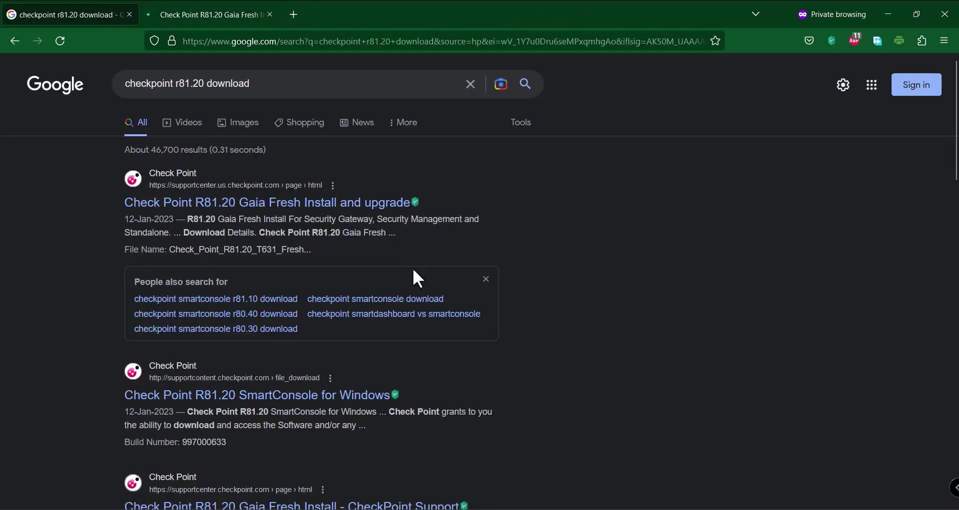
scroll(414, 271, down, 4)
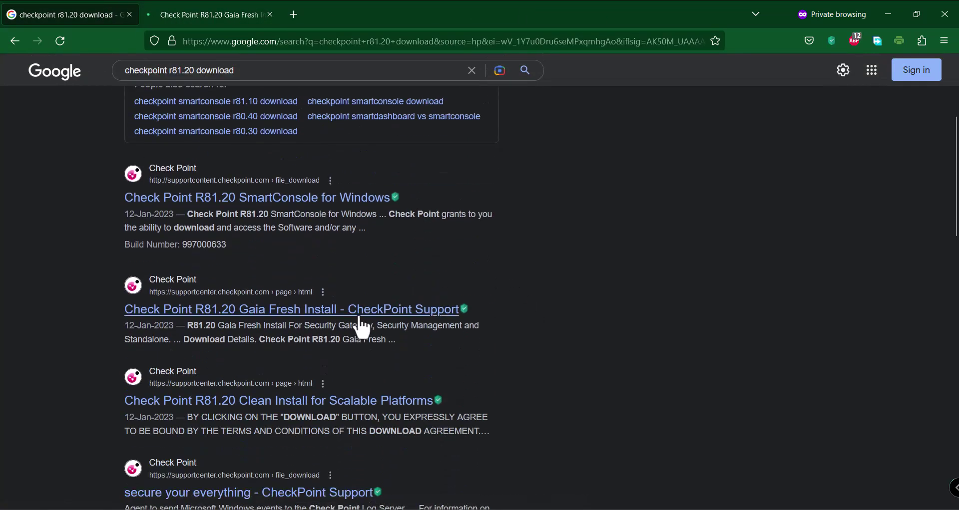
Open the R81.20 Gaia Fresh Install page in a new tab and start downloading Check_Point_R81.20_T631.iso
right_click(360, 313)
click(392, 325)
click(344, 15)
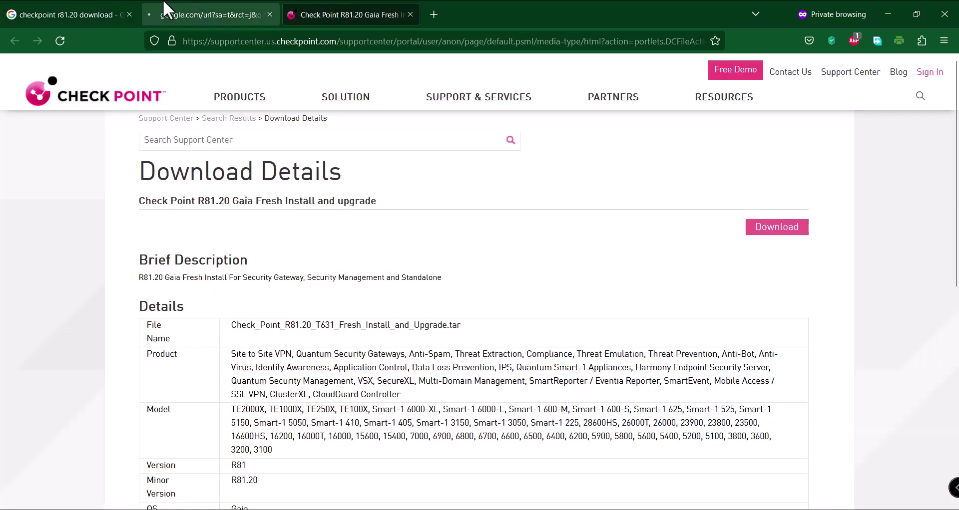
click(166, 9)
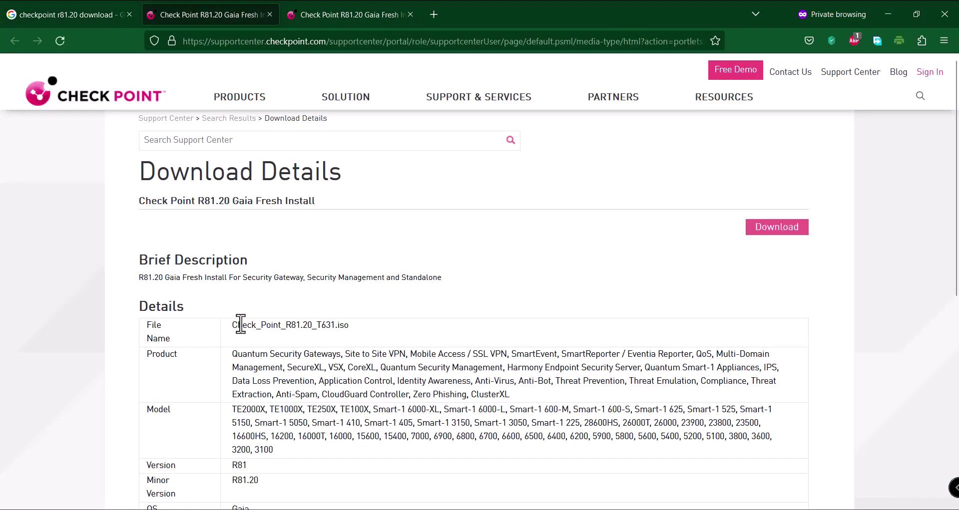
drag(232, 325, 350, 330)
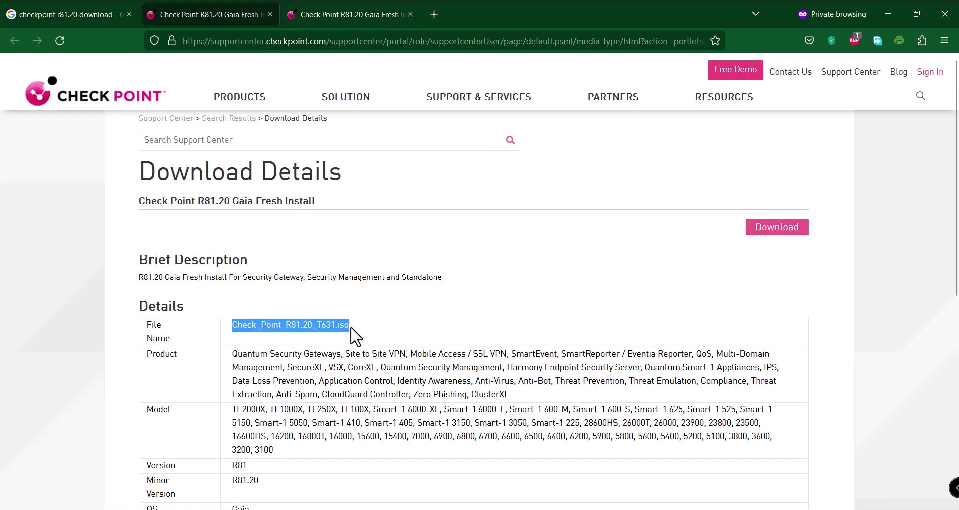
click(759, 230)
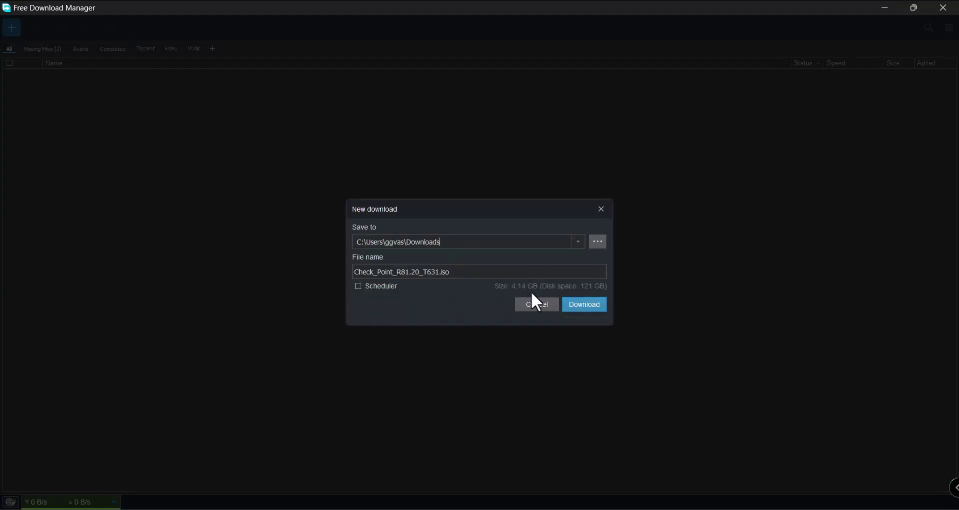
Cancel the Check_Point_R81.20_T631.iso download and close Free Download Manager and the save prompt
click(536, 304)
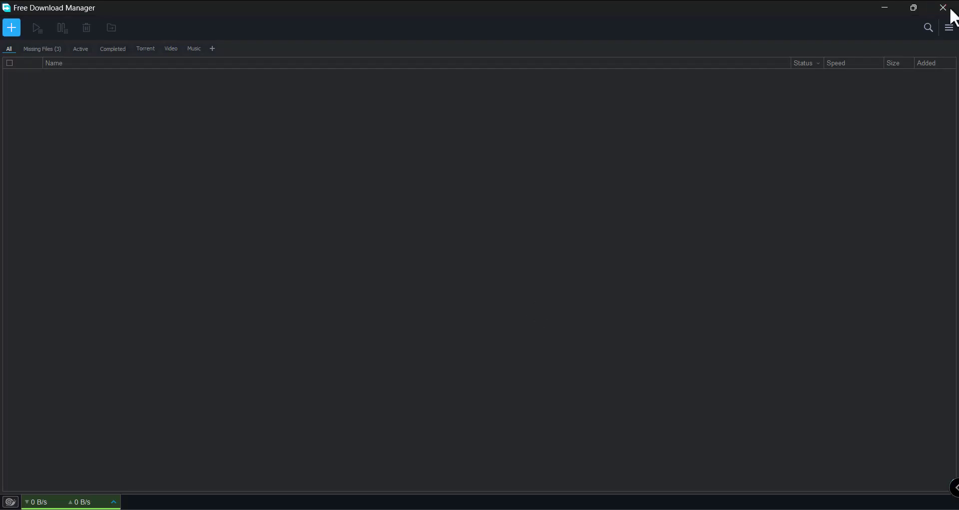
click(951, 10)
click(897, 56)
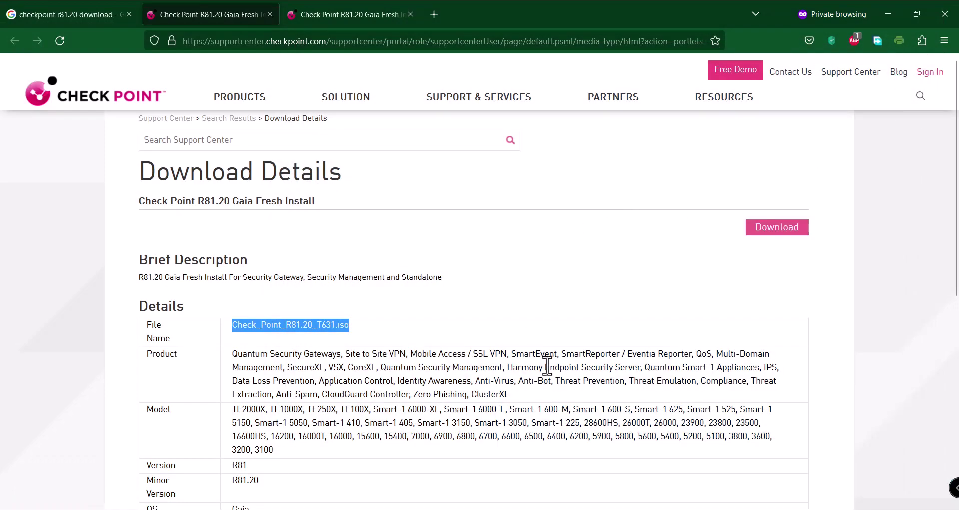
Close the Check Point page's browser window and load google.com in a new window
click(944, 14)
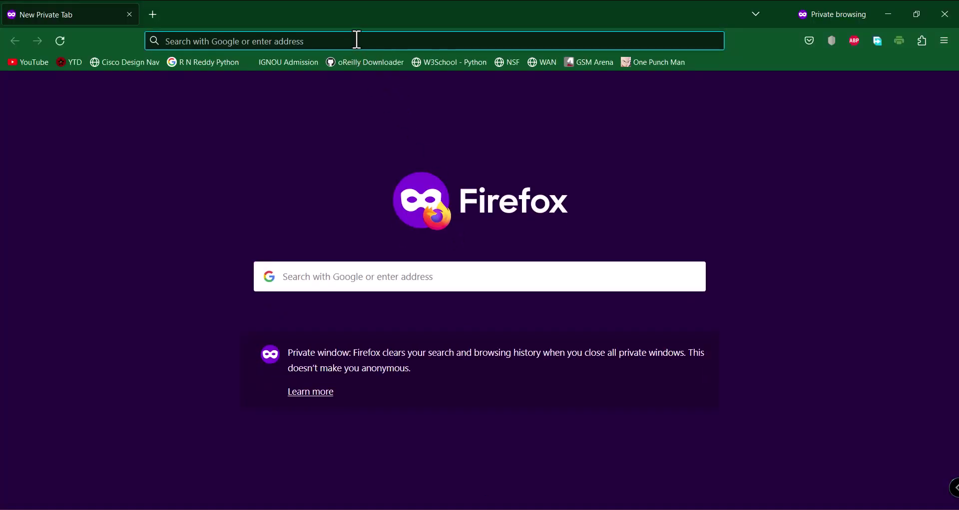
text(google.com)
key(Return)
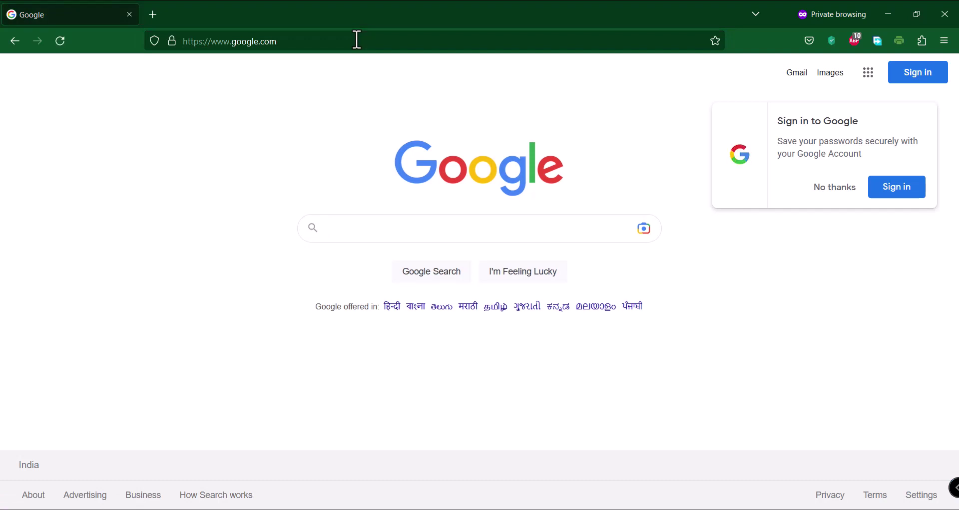
Search 'checkpoint r81.20 release notes' and open the CheckMates release notes PDF in a new tab
text(checkpoint r)
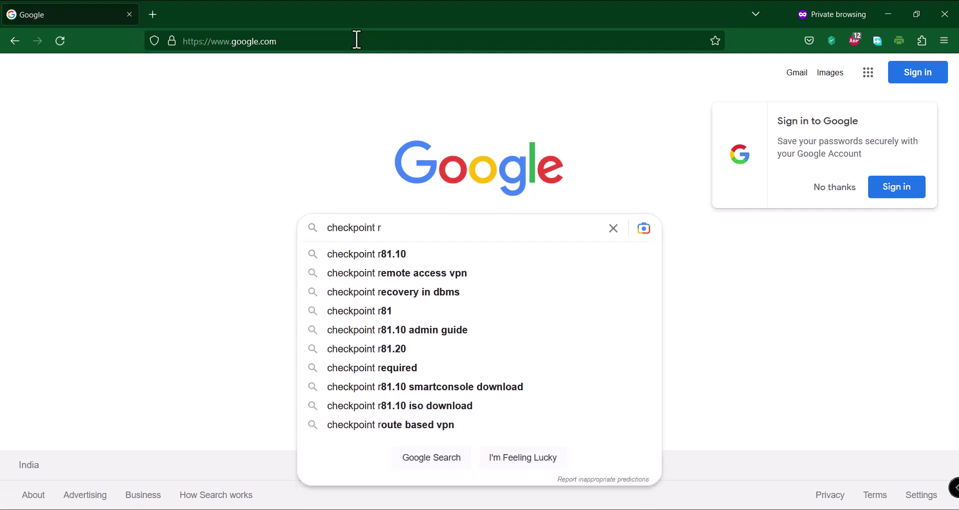
text(81.20)
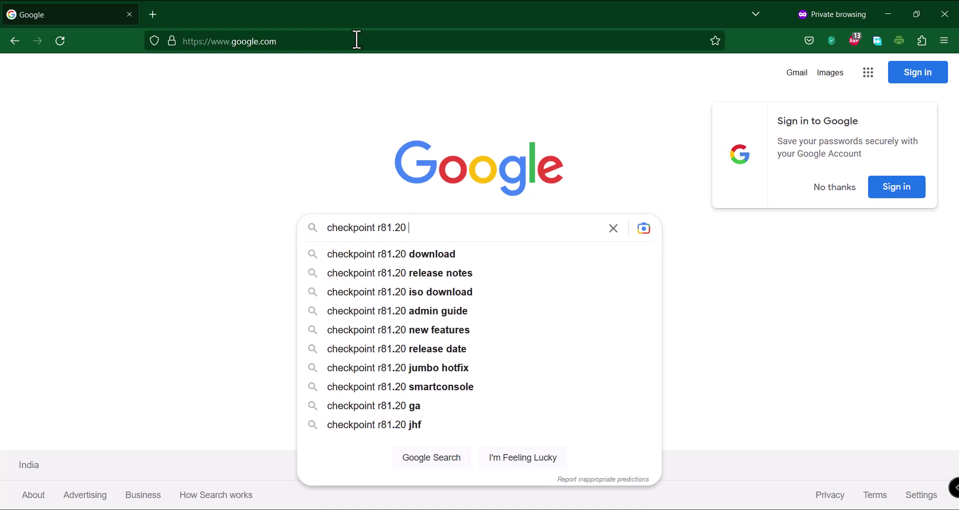
text( re)
key(Down)
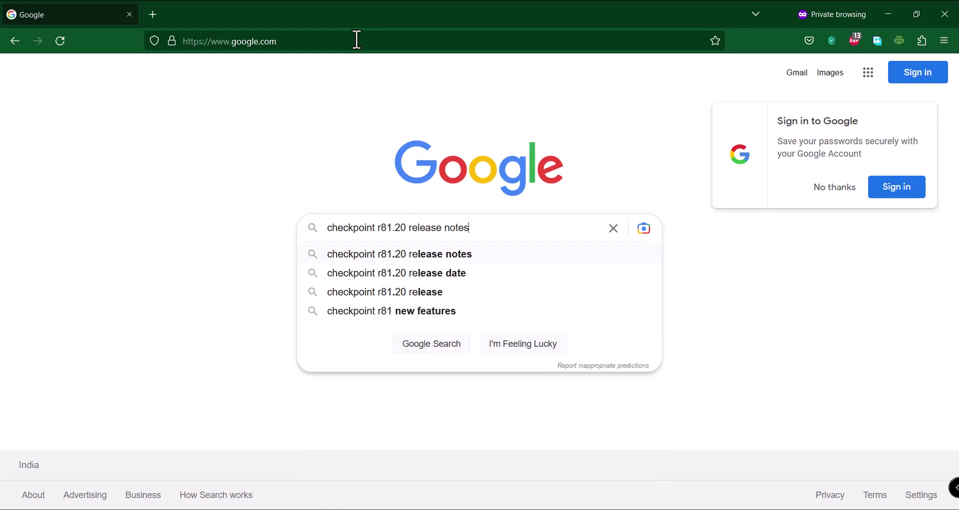
key(Return)
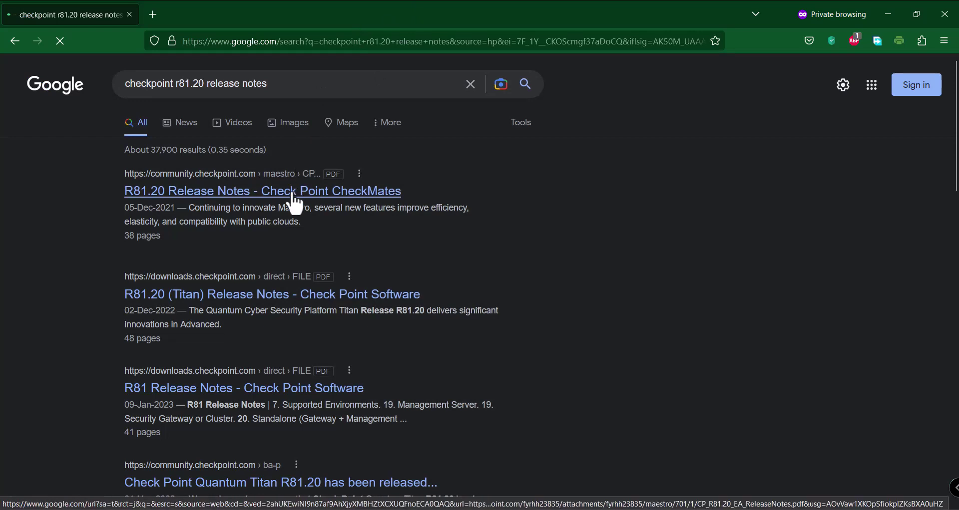
middle_click(295, 192)
click(220, 8)
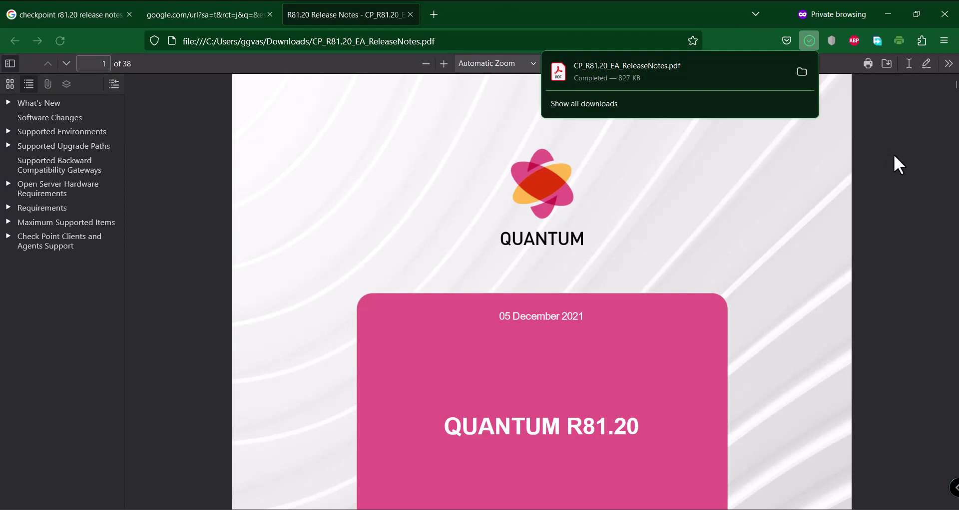
Jump to the Open Server Hardware Requirements section of the R81.20 release notes
click(894, 154)
scroll(894, 157, down, 8)
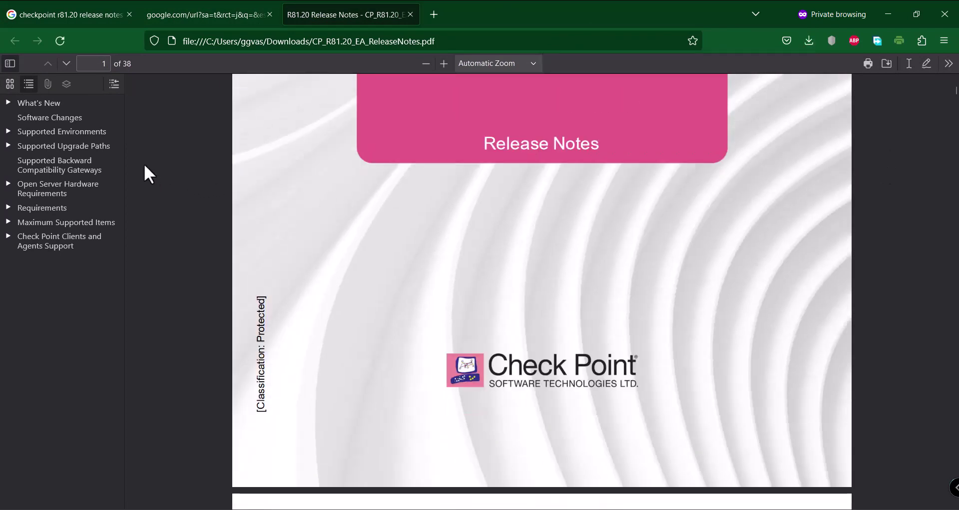
click(8, 184)
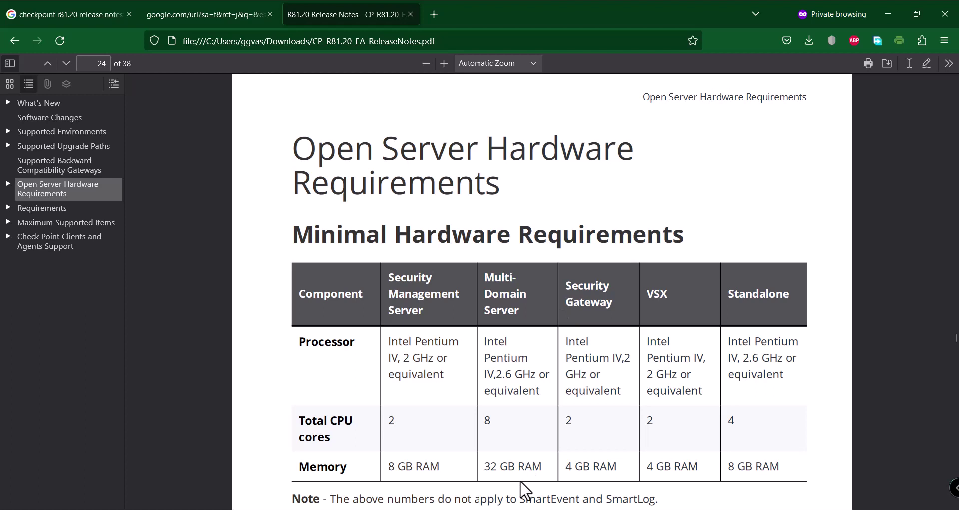
Mark the Multi-Domain Server's 8 CPU cores and 32 GB RAM, then reach Disk Space Requirements
double_click(489, 423)
drag(485, 467, 544, 465)
scroll(546, 463, down, 10)
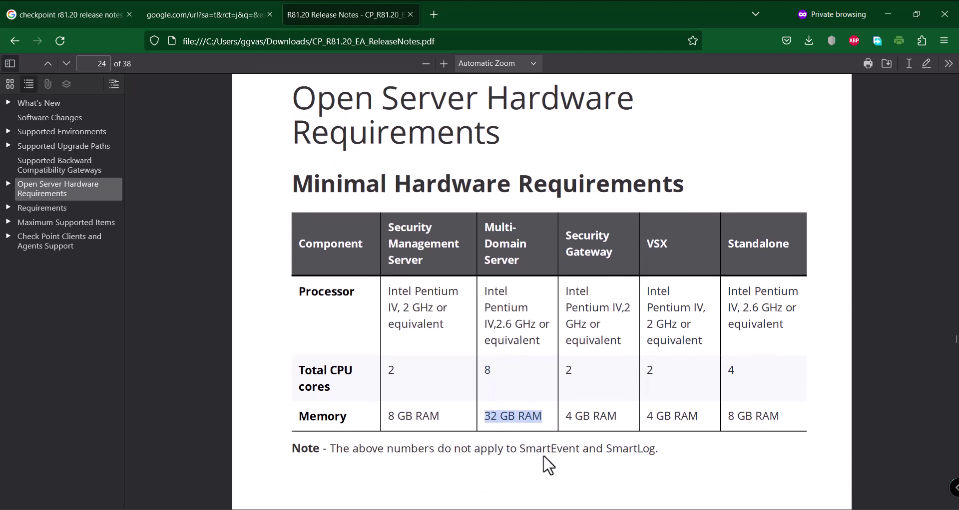
scroll(550, 466, down, 7)
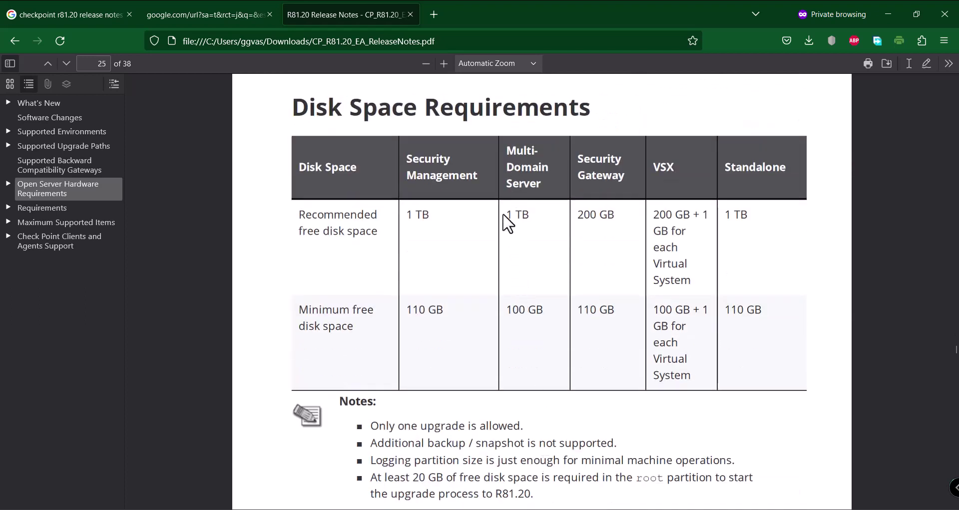
Mark the Multi-Domain Server's 100 GB minimum and 1 TB recommended disk space, then show the desktop
drag(510, 314, 561, 317)
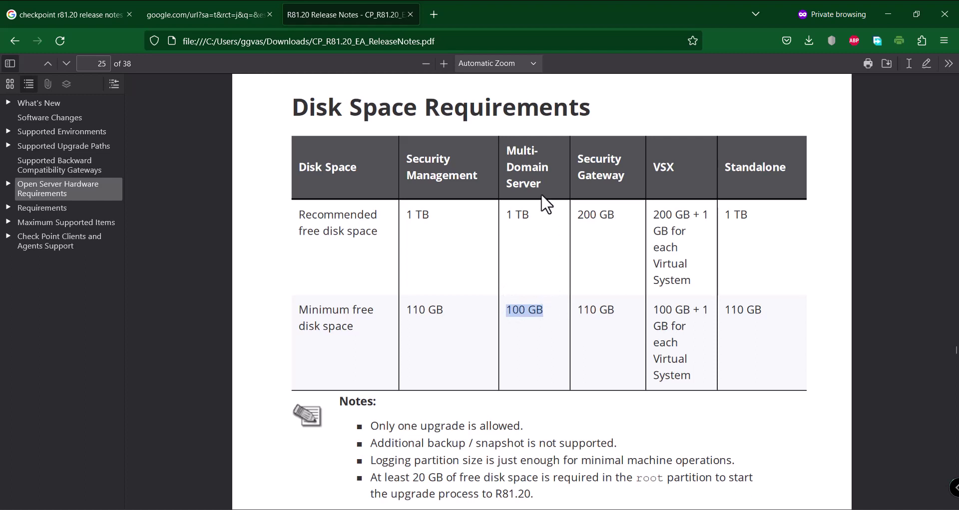
triple_click(514, 217)
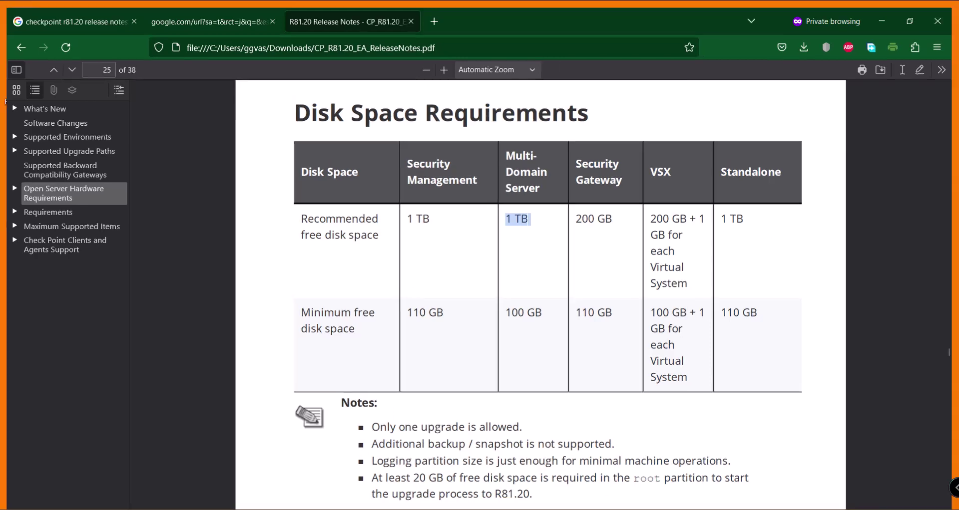
key(super+d)
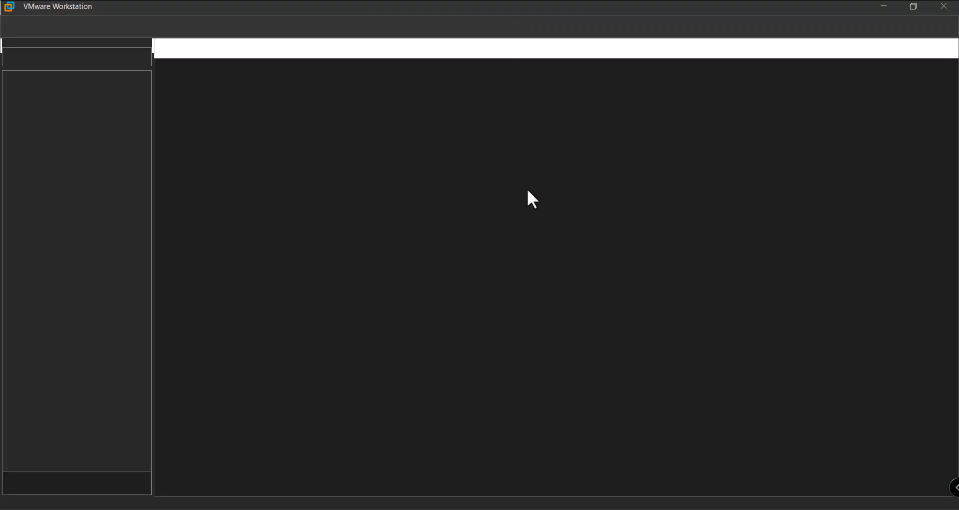
Start a Custom (advanced) new virtual machine, keeping Workstation 16.2.x hardware compatibility
click(454, 186)
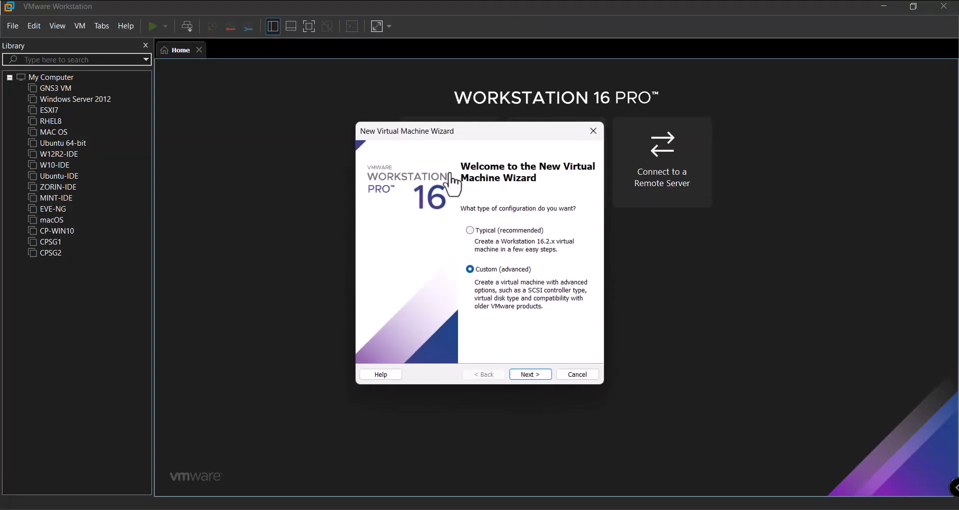
click(533, 374)
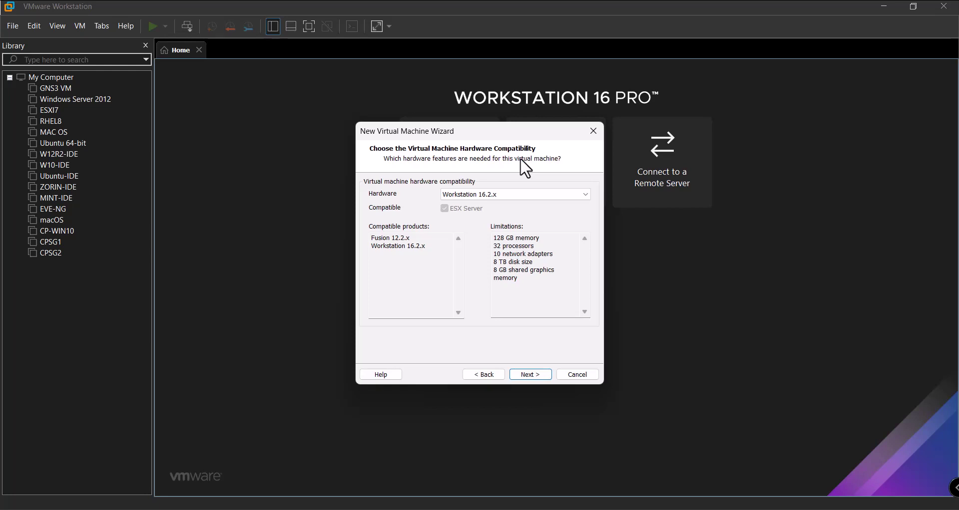
click(534, 373)
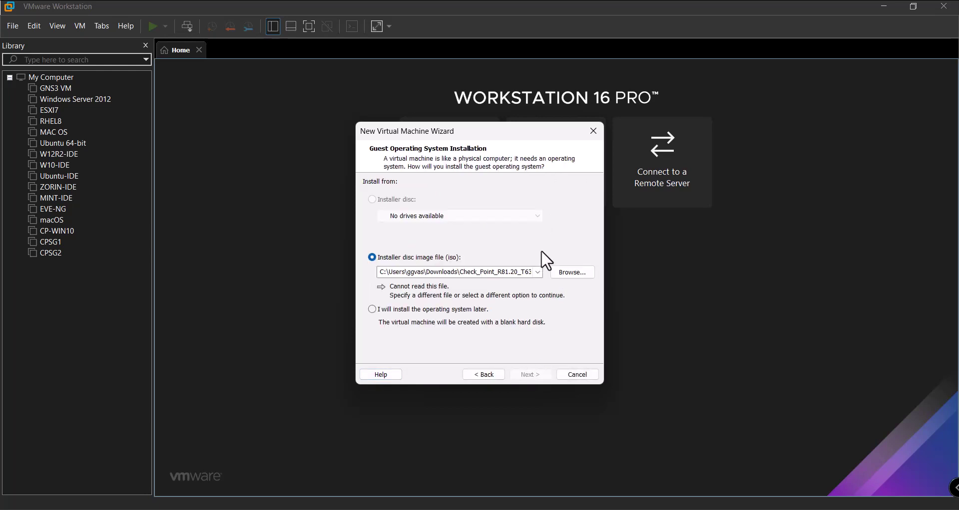
Choose Check_Point_R81.20_T631.iso as the installer disc image and continue
click(572, 274)
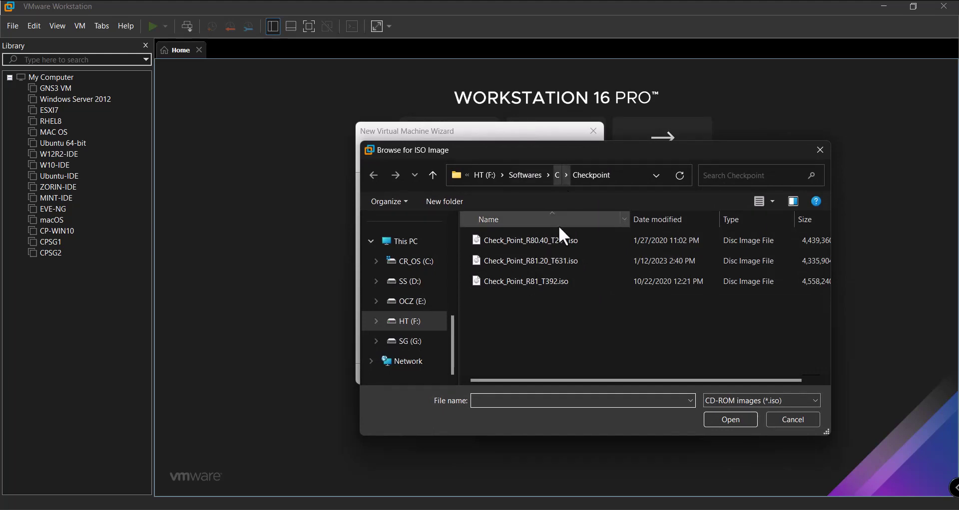
click(556, 262)
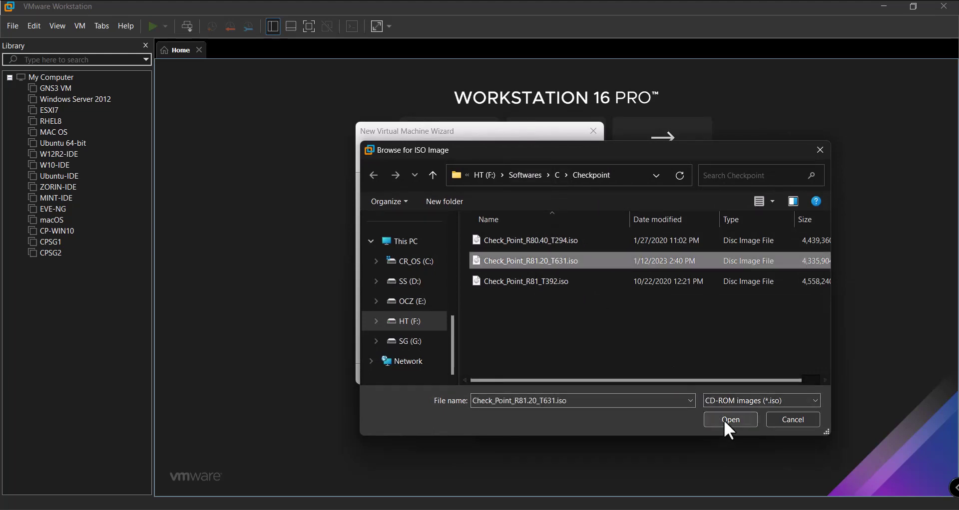
click(729, 420)
click(543, 374)
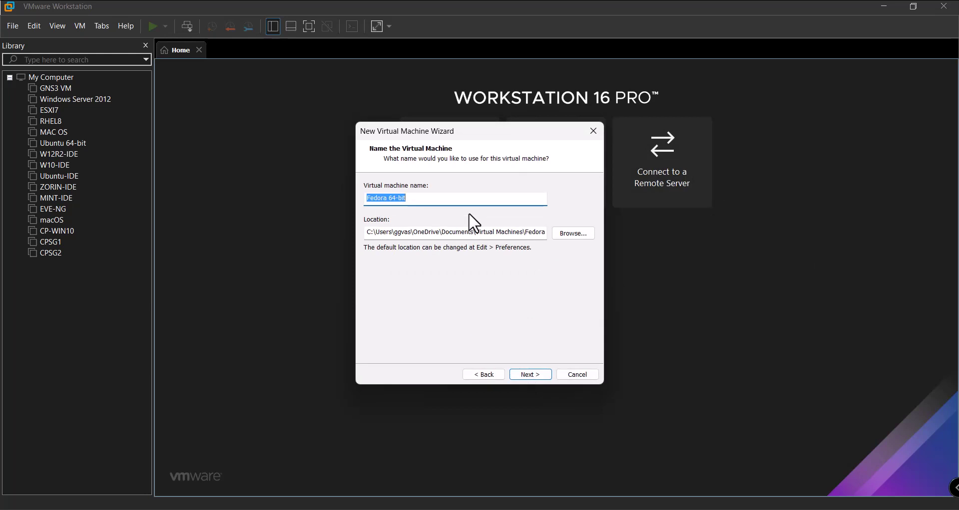
Name the virtual machine CPMDS-A and store it at D:\Virtual Machines\CPMDS-A
text(CP)
key(Tab)
key(Right)
key(Right)
key(Right)
key(Right)
key(Right)
key(Right)
key(Right)
key(Right)
key(Right)
key(Right)
key(Right)
key(Right)
key(Right)
key(Right)
key(Right)
key(Right)
key(Right)
key(Right)
key(Right)
key(Right)
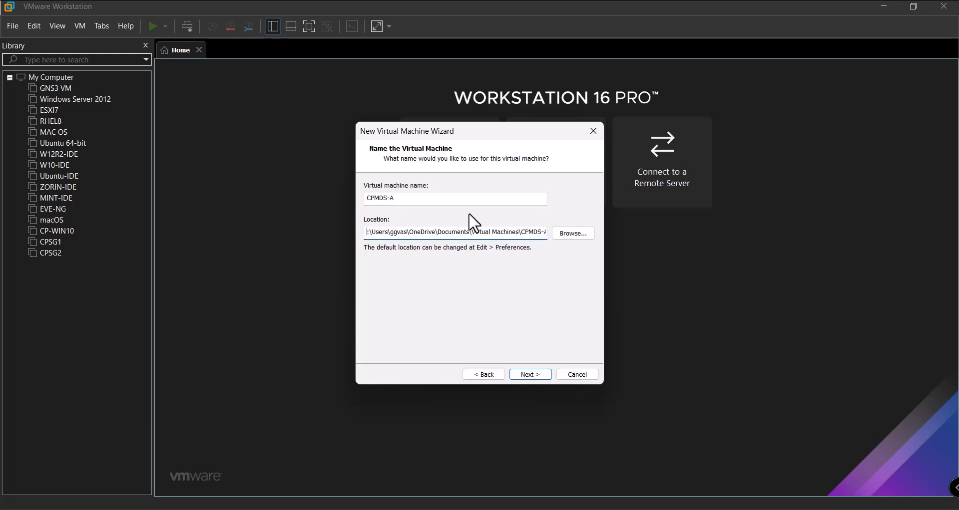
key(Delete)
key(Delete)
key(Delete)
key(Delete)
key(Delete)
key(Delete)
key(Delete)
key(Delete)
key(Delete)
key(Delete)
key(Delete)
key(Delete)
key(Delete)
key(Delete)
key(Delete)
key(Delete)
key(Delete)
key(Delete)
key(Delete)
key(Delete)
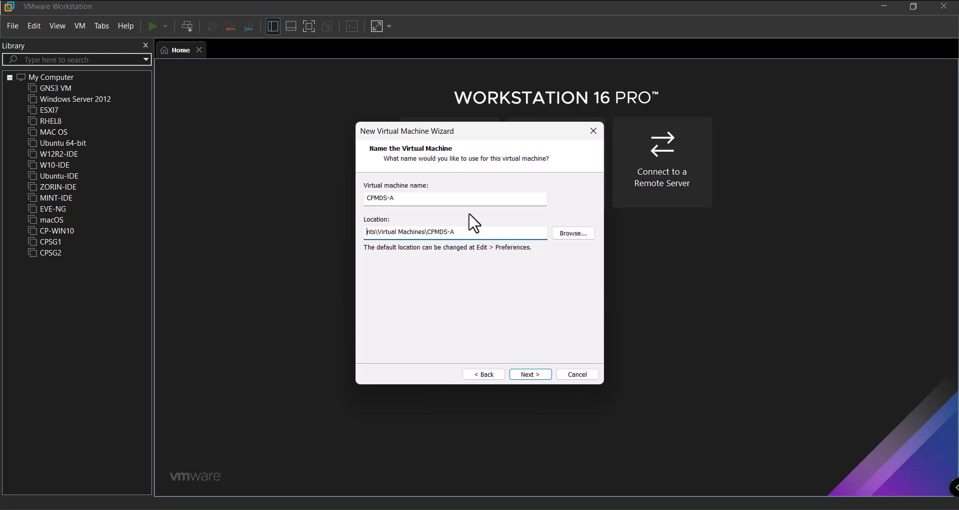
text(D:)
click(528, 375)
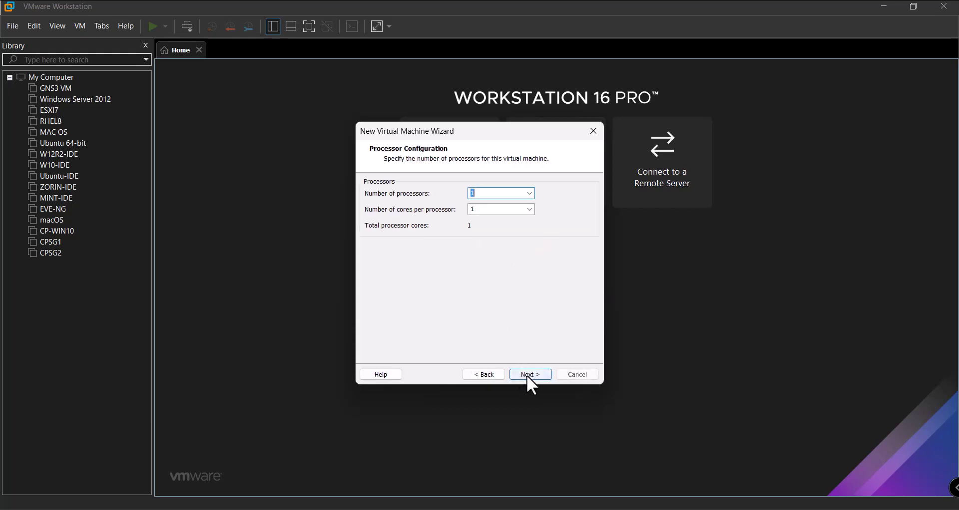
Set 8 processors, keep 32768 MB memory, use no network, and keep the LSI Logic controller
click(531, 196)
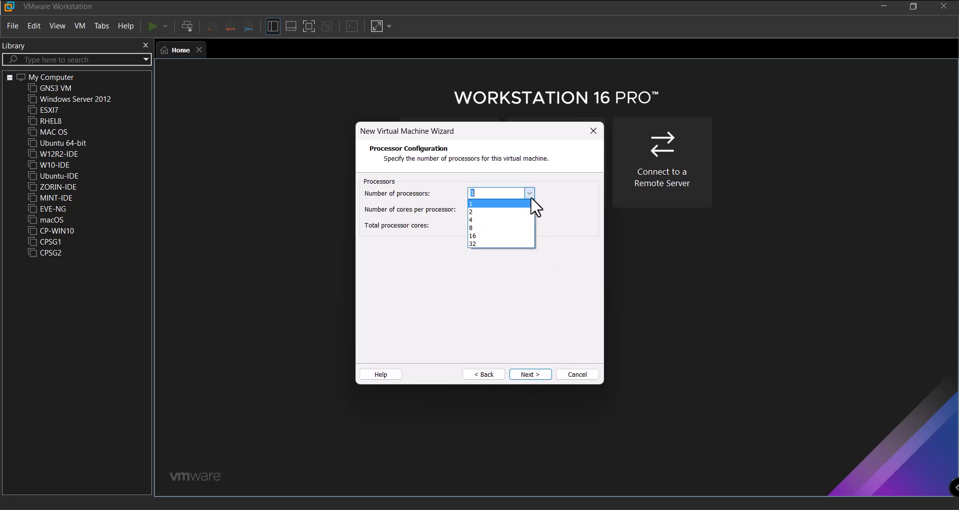
click(497, 229)
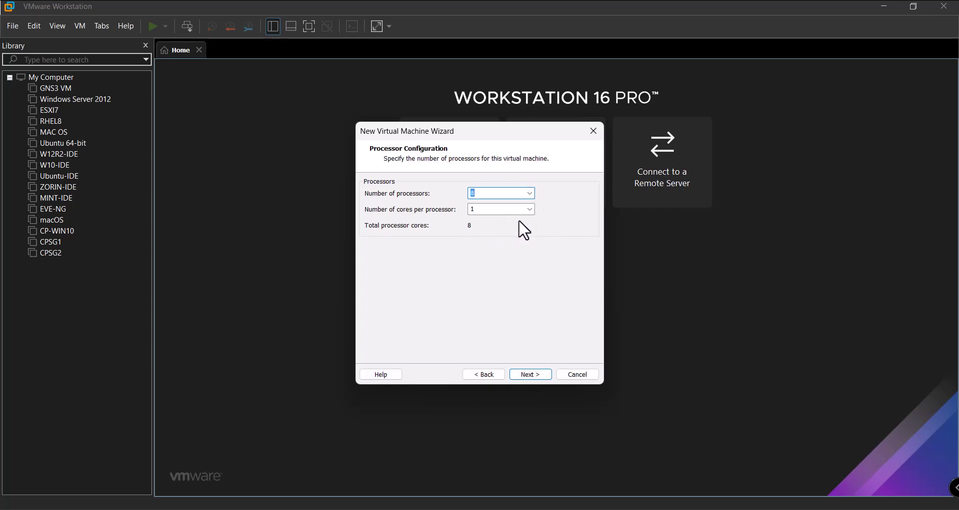
click(531, 373)
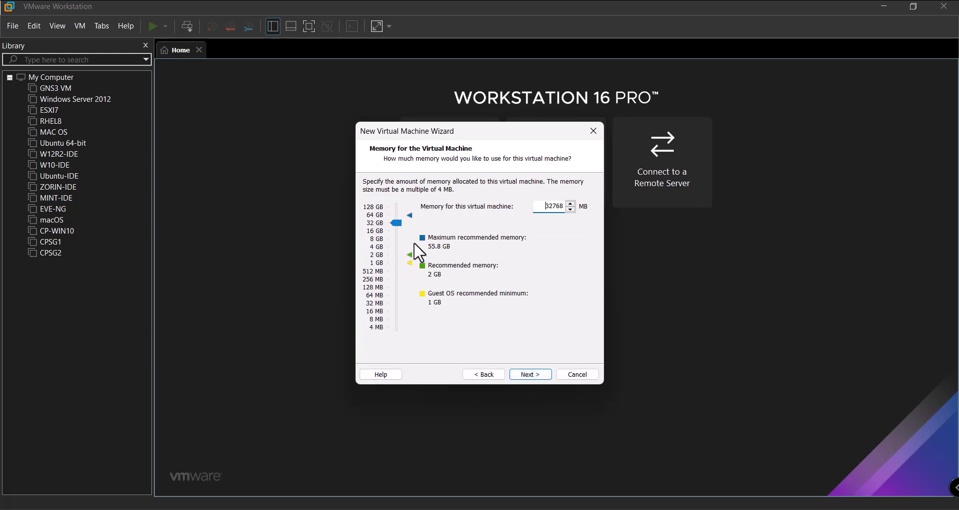
click(533, 373)
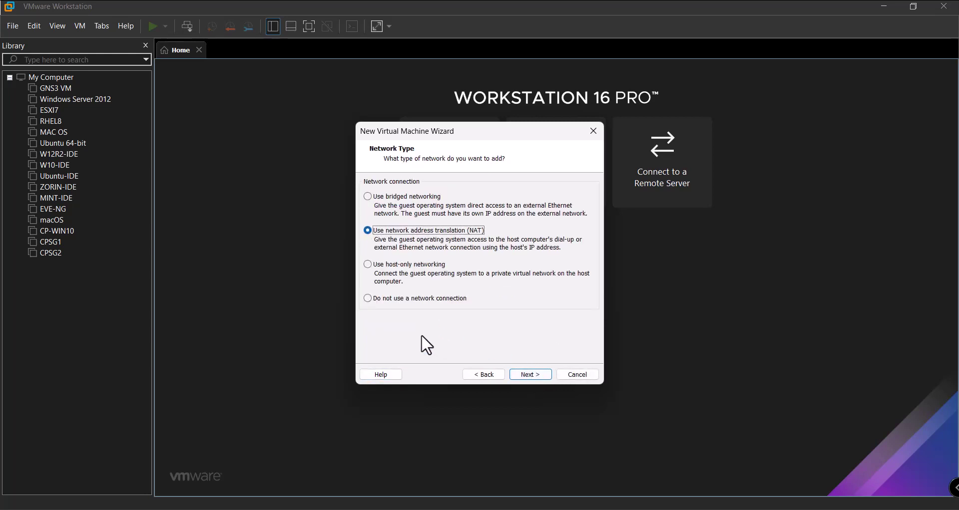
click(427, 300)
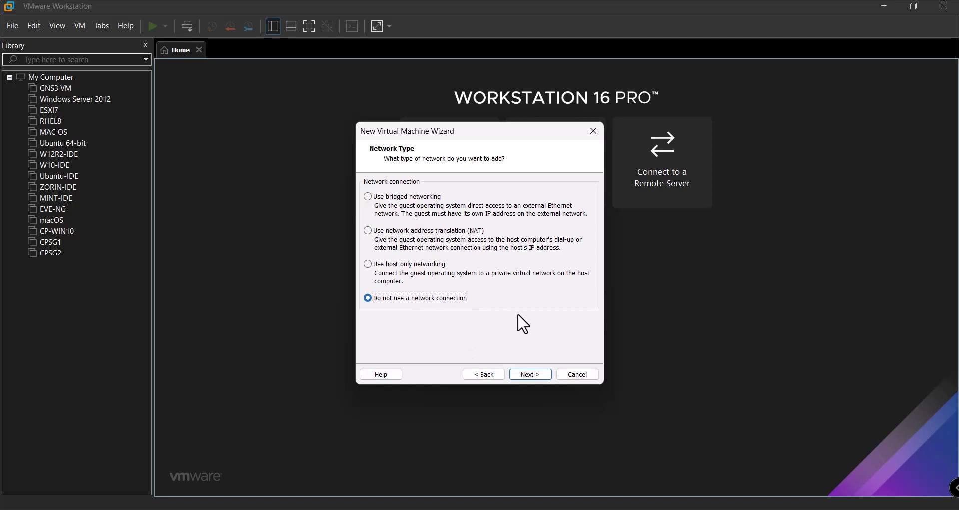
click(534, 375)
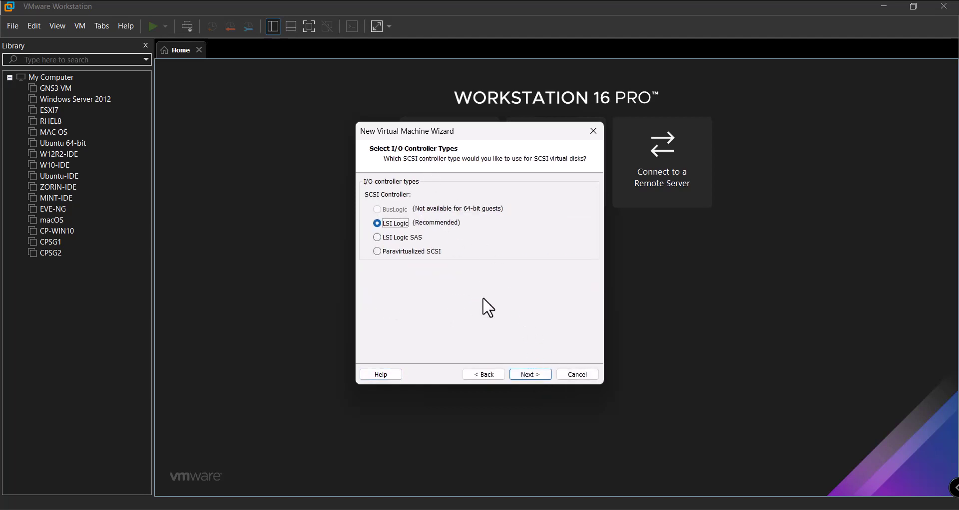
click(536, 374)
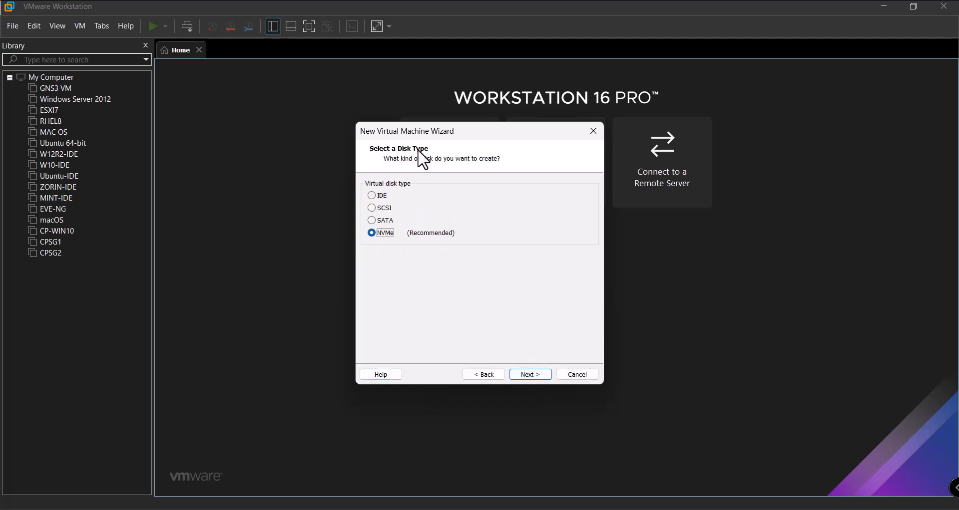
Choose SATA as the virtual disk type
click(529, 372)
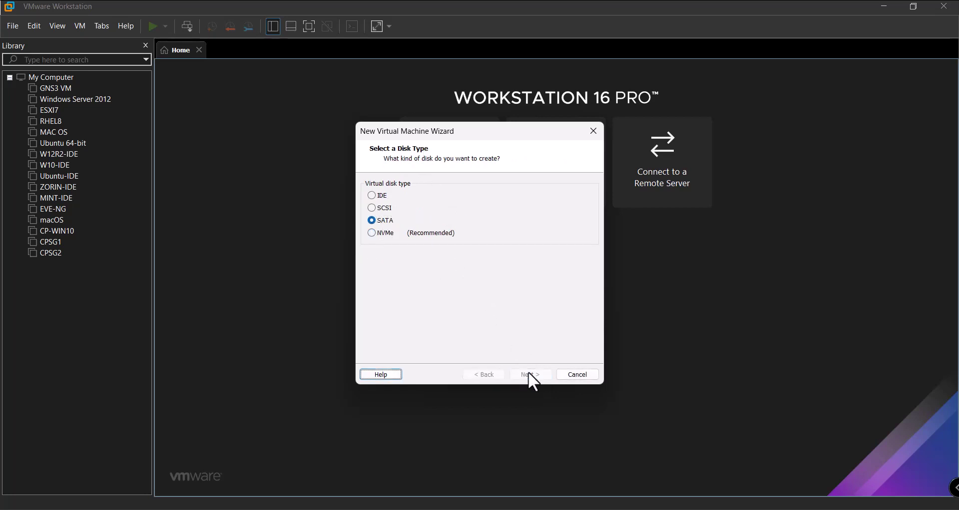
click(487, 375)
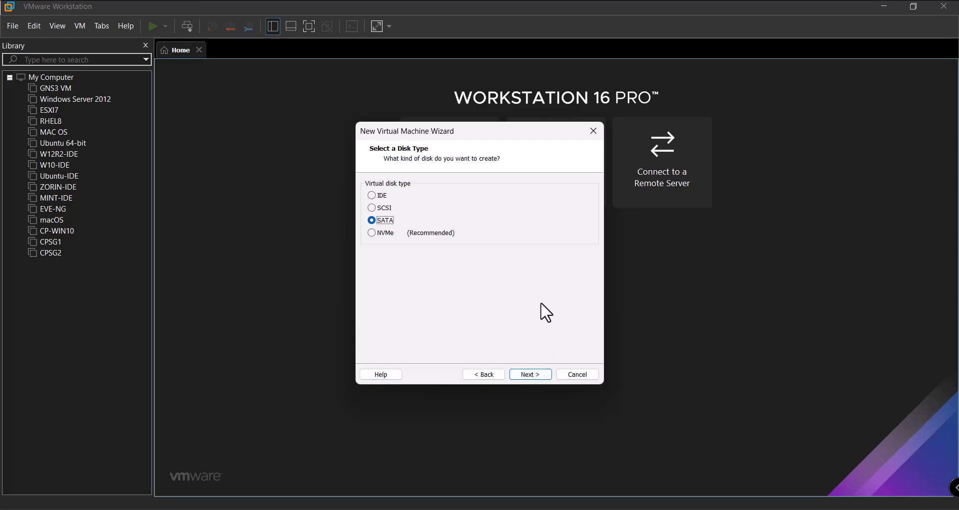
click(543, 375)
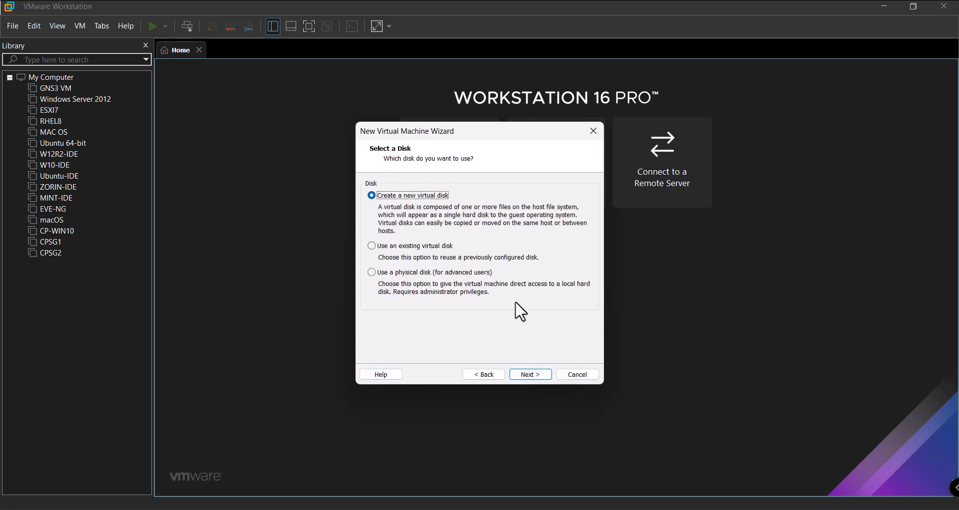
Create a new 250 GB virtual disk saved as CPMDS-A.vmdk and open Customize Hardware
click(532, 374)
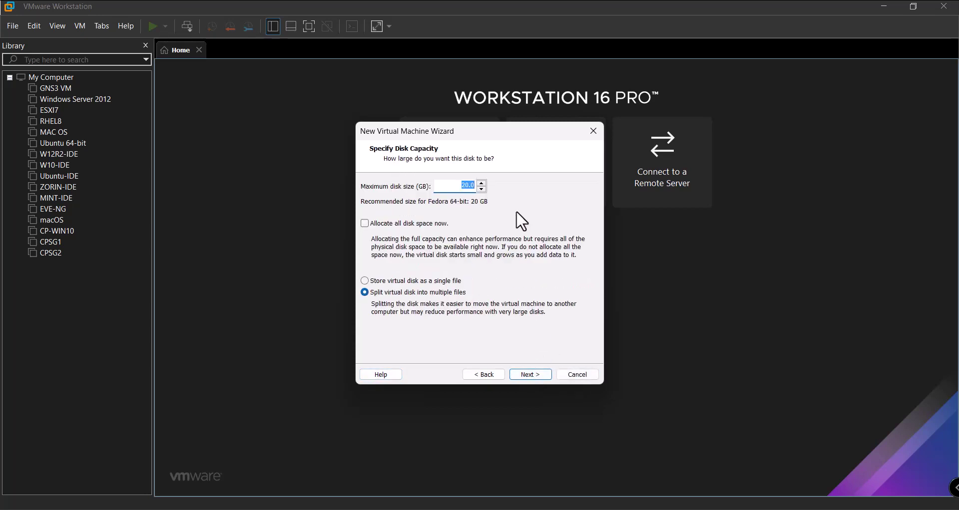
text(250)
click(538, 372)
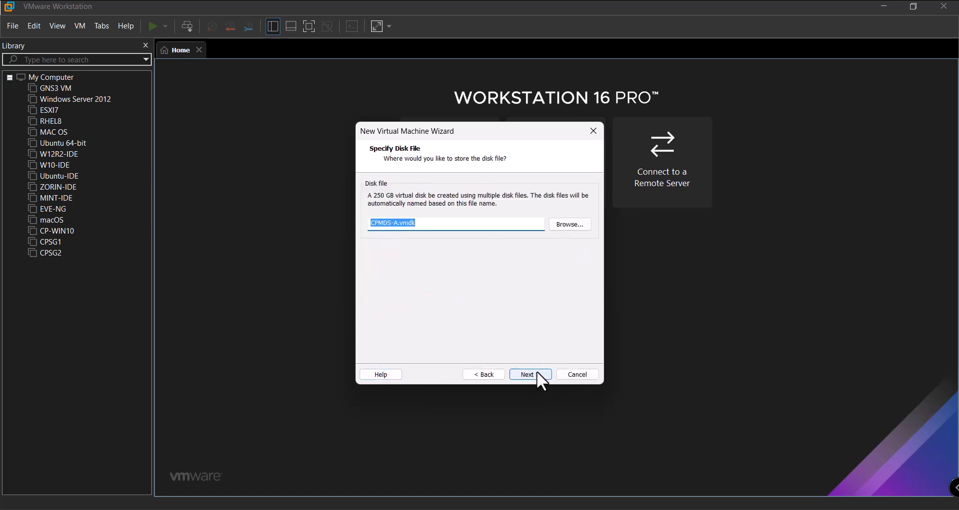
click(536, 373)
click(389, 306)
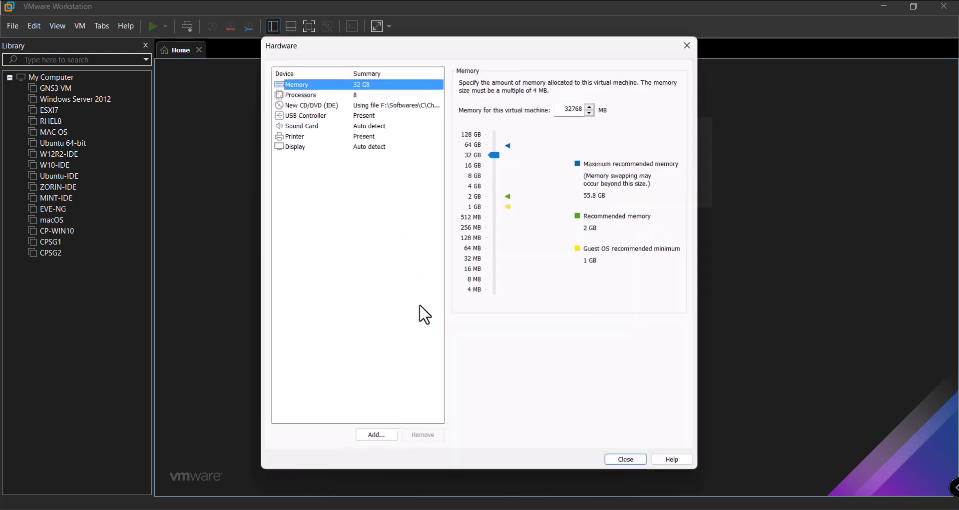
Enable Intel VT-x/EPT or AMD-V/RVI virtualization for CPMDS-A's processors and add a network adapter
click(355, 94)
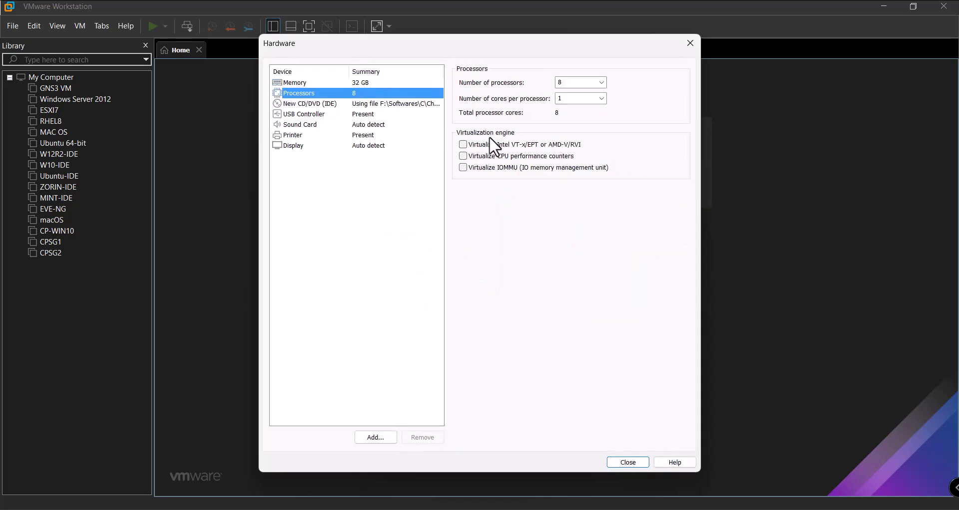
click(489, 144)
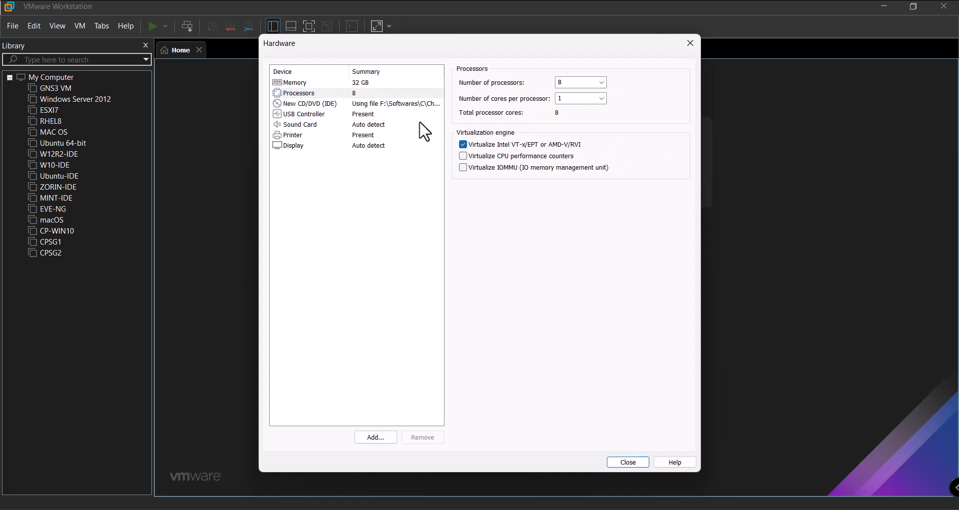
click(372, 438)
click(395, 219)
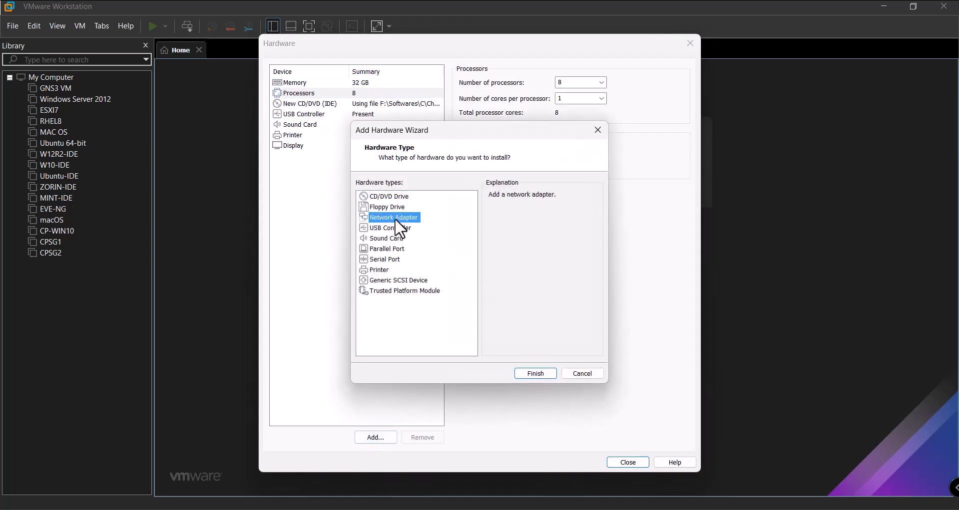
click(540, 376)
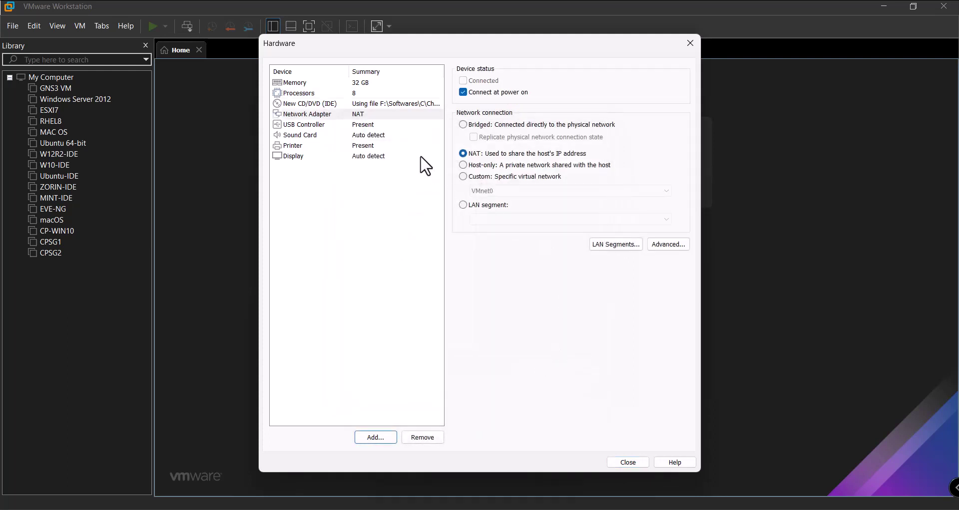
Connect the new adapter to Custom VMnet11 (Host-only) and close the hardware settings
click(492, 176)
click(496, 191)
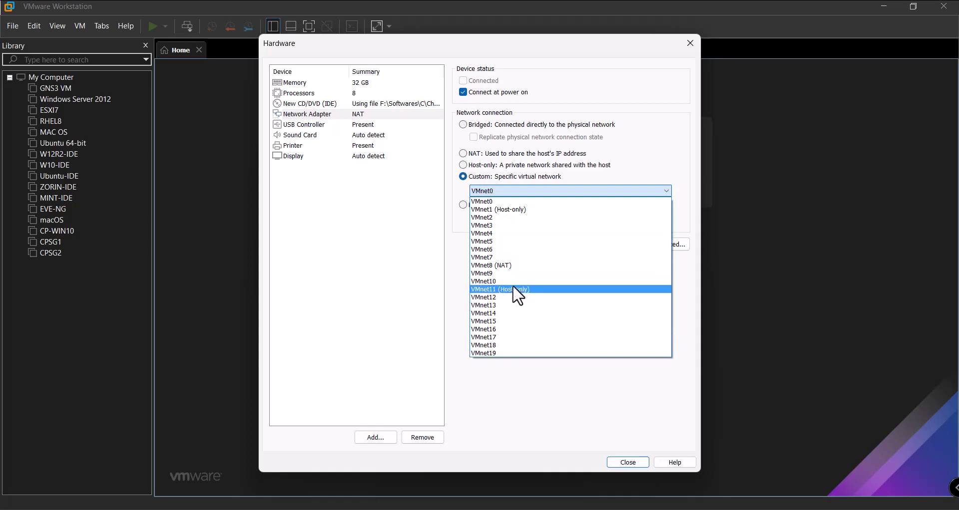
click(517, 293)
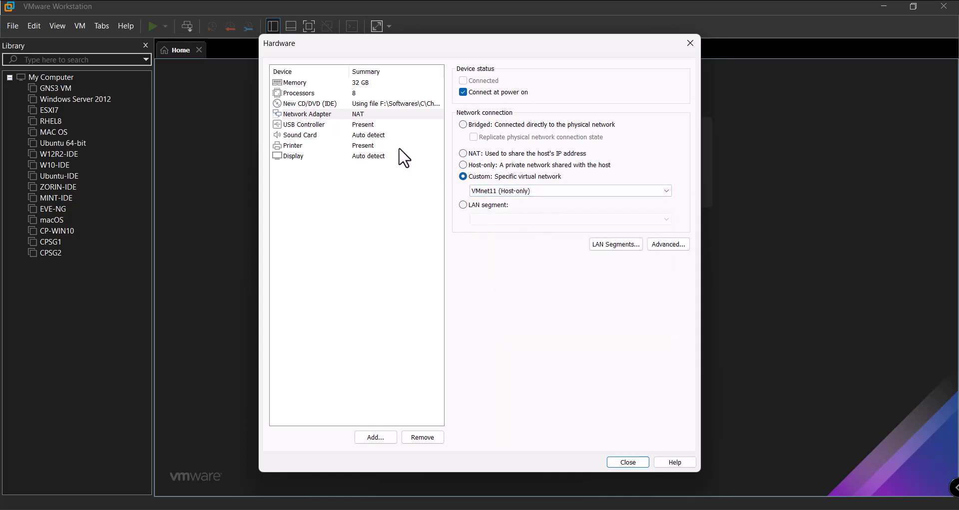
click(356, 122)
click(359, 115)
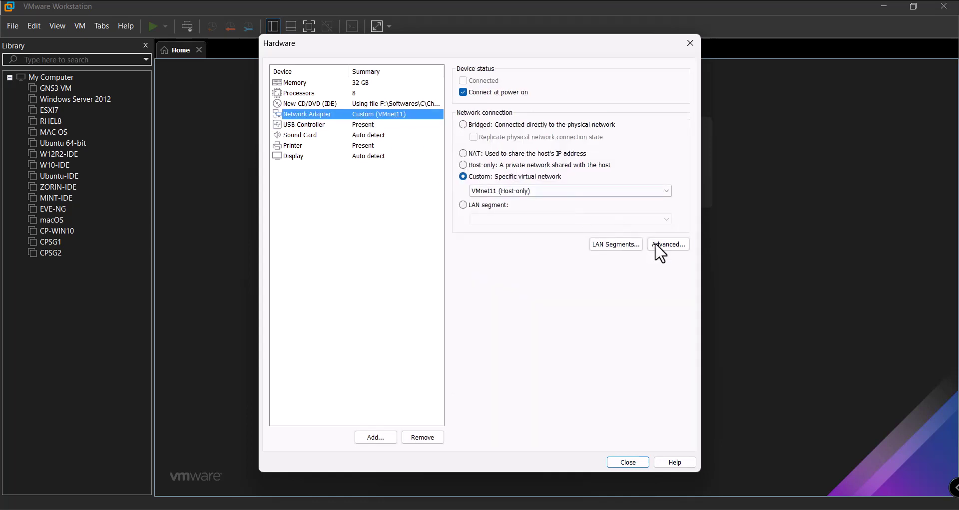
click(618, 462)
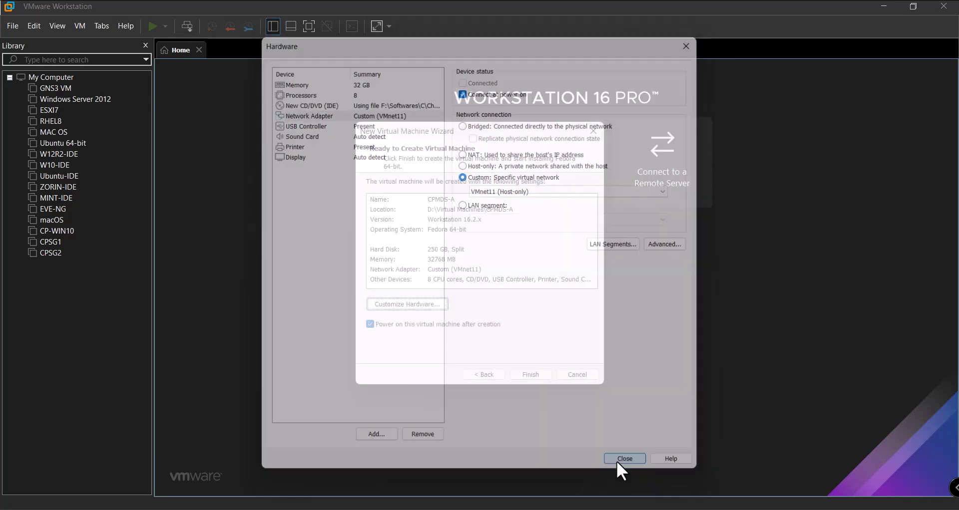
Finish creating CPMDS-A, power it on, and start 'Install Gaia on this system' from the boot menu
click(535, 373)
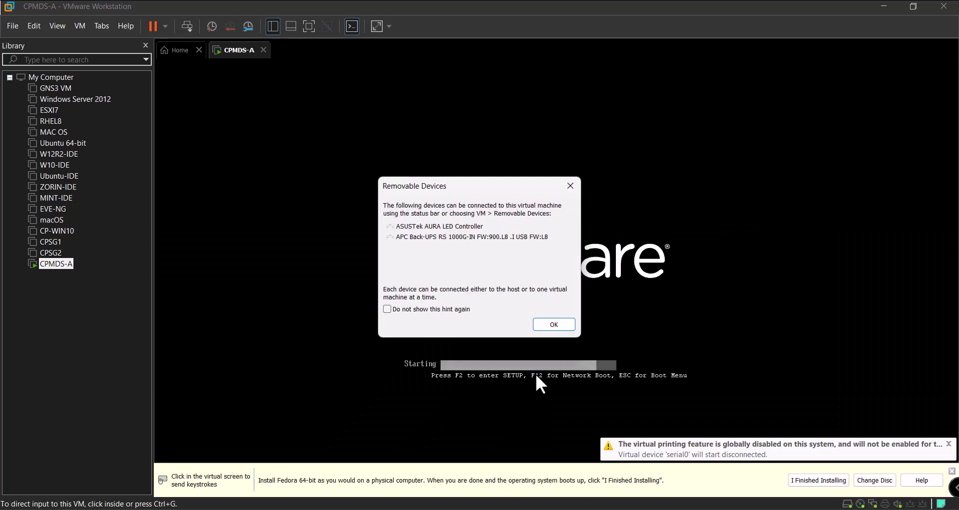
click(554, 324)
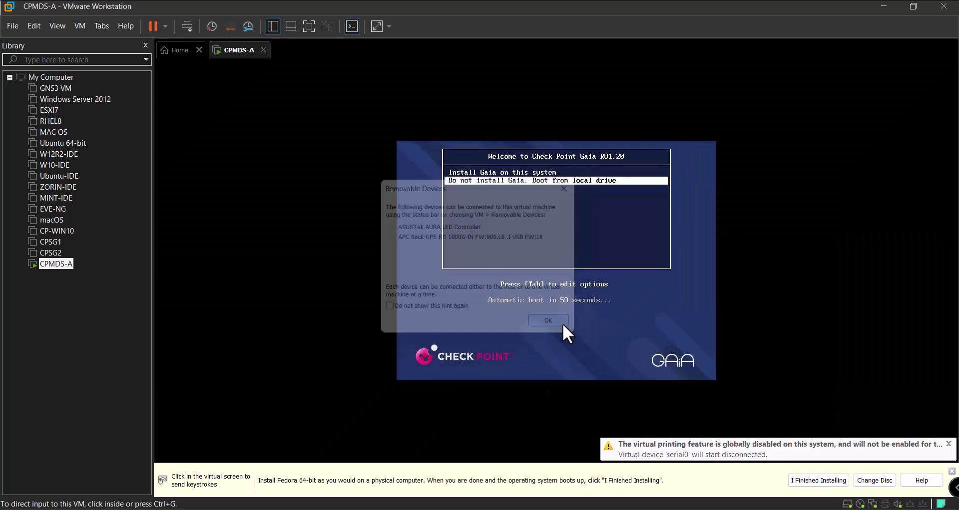
click(563, 234)
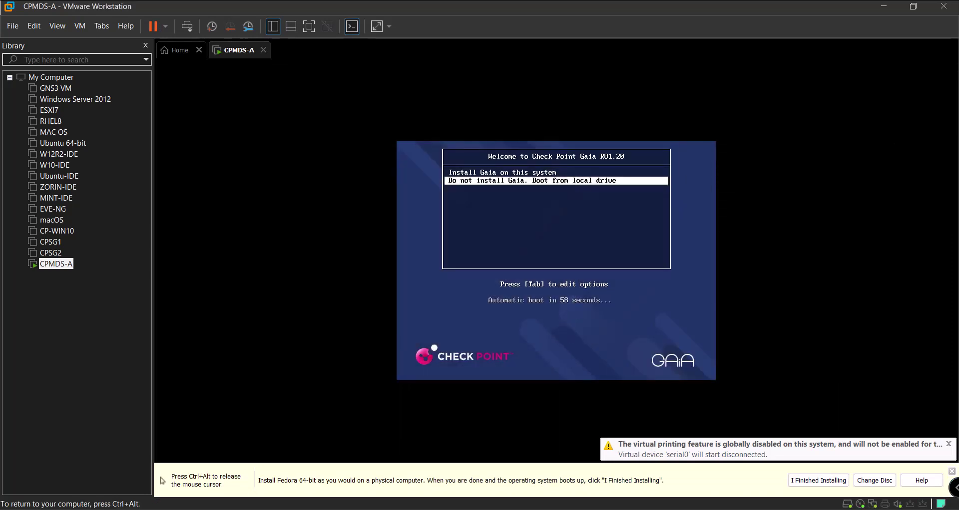
key(Up)
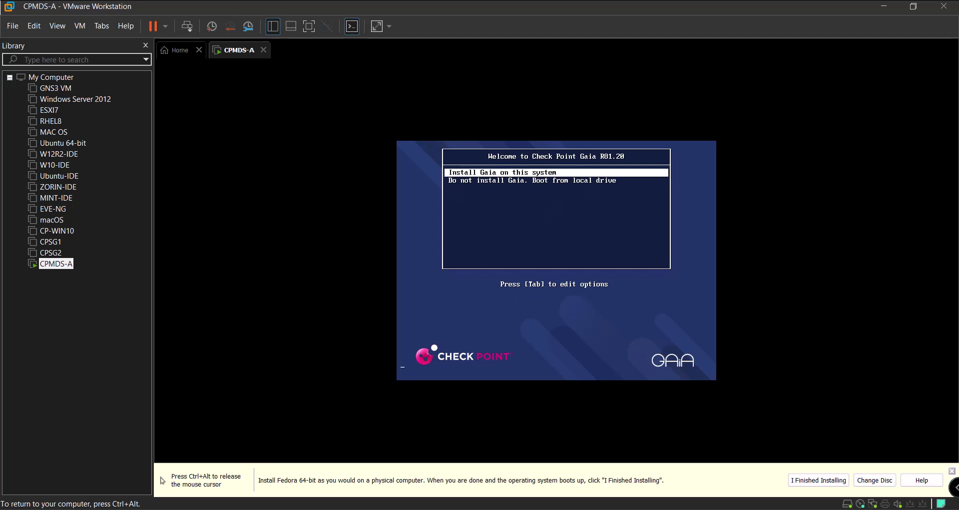
key(Return)
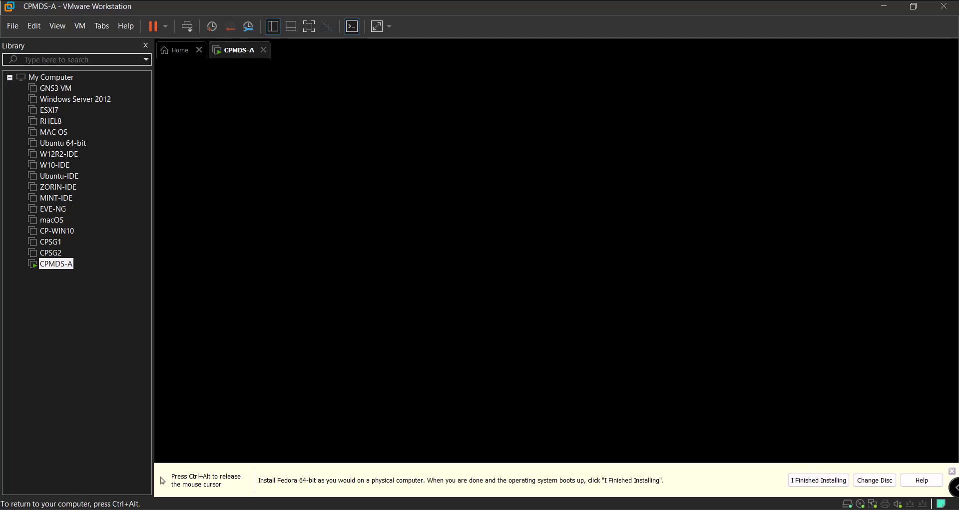
key(ctrl+alt)
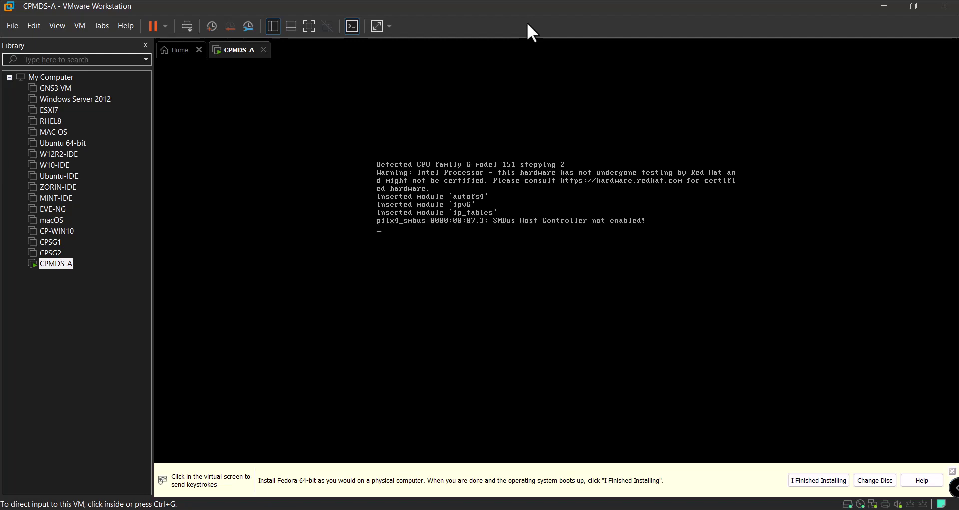
Start a Custom new virtual machine with default compatibility from the Check Point installer image
click(174, 50)
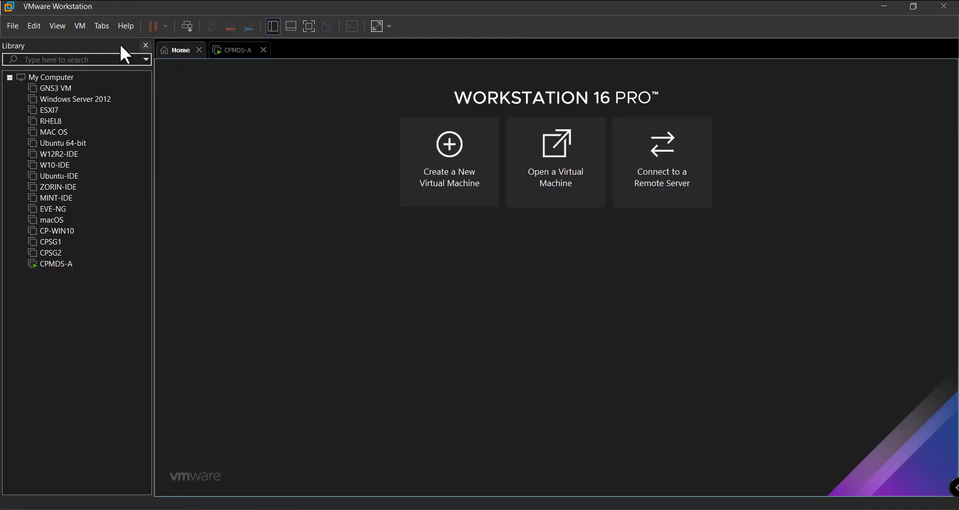
click(449, 167)
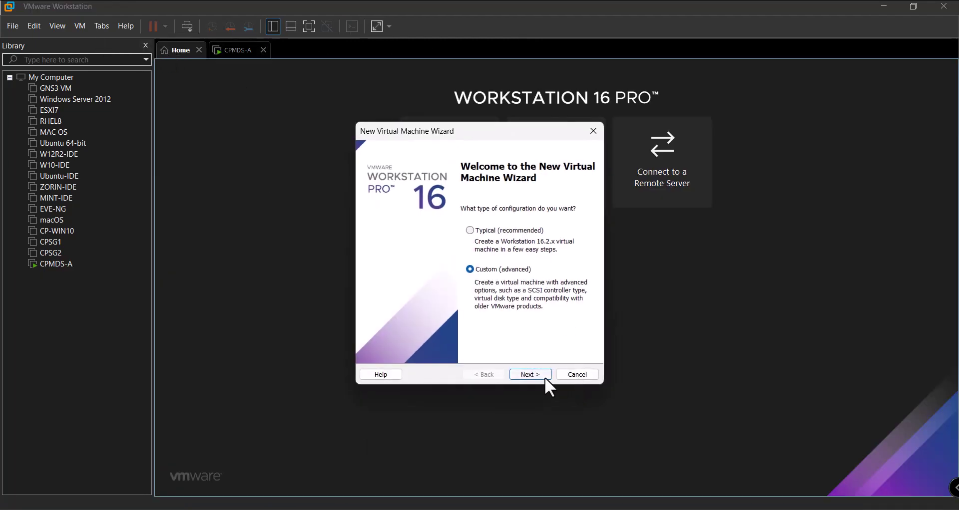
click(544, 377)
click(544, 374)
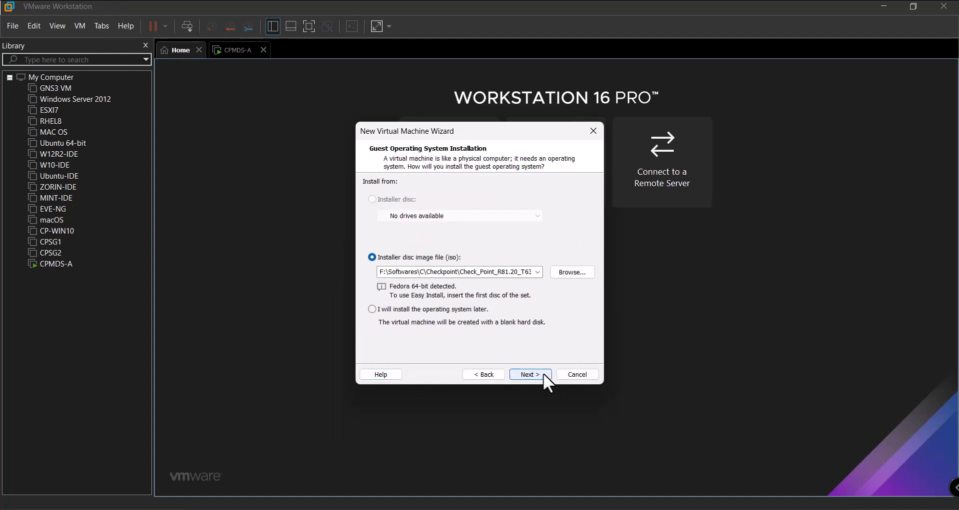
click(544, 374)
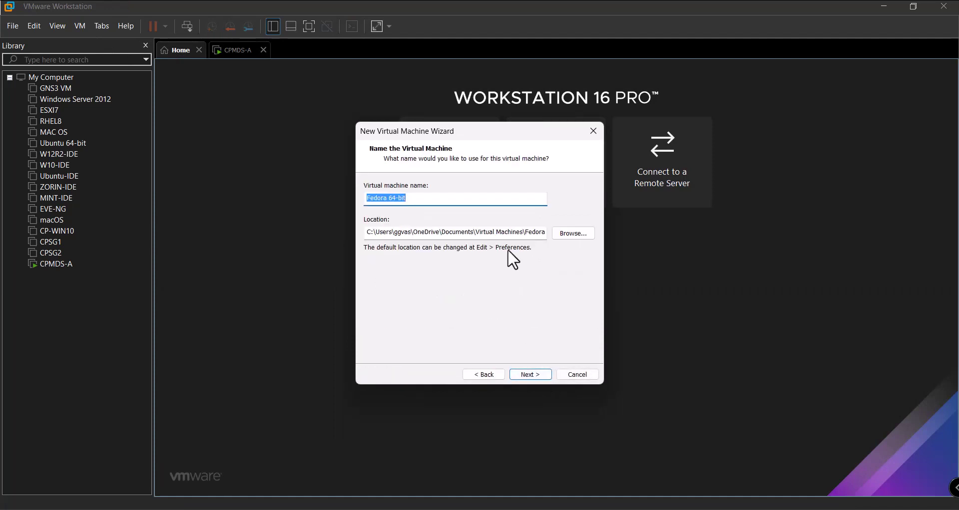
Name the machine CPMDS-B and store it in D:\Virtual Machines\CPMDS-B
text(CPMDS=)
key(BackSpace)
text(0-)
key(BackSpace)
key(BackSpace)
text(-B)
key(Tab)
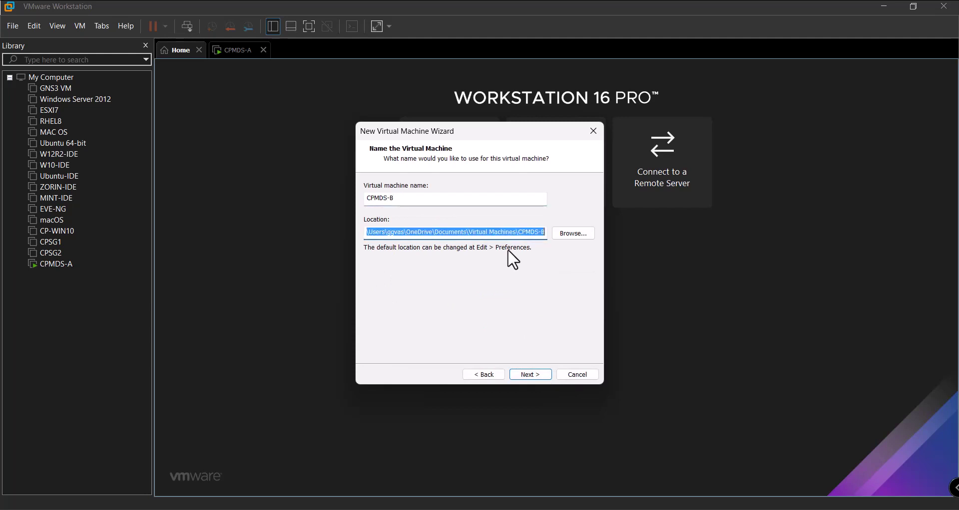
key(Home)
key(Delete)
key(Delete)
key(Delete)
key(Delete)
key(Delete)
key(Delete)
key(Delete)
key(Delete)
key(Delete)
key(Delete)
key(Delete)
key(Delete)
key(Delete)
key(Delete)
key(Delete)
key(Delete)
key(Delete)
key(Delete)
key(Delete)
key(Delete)
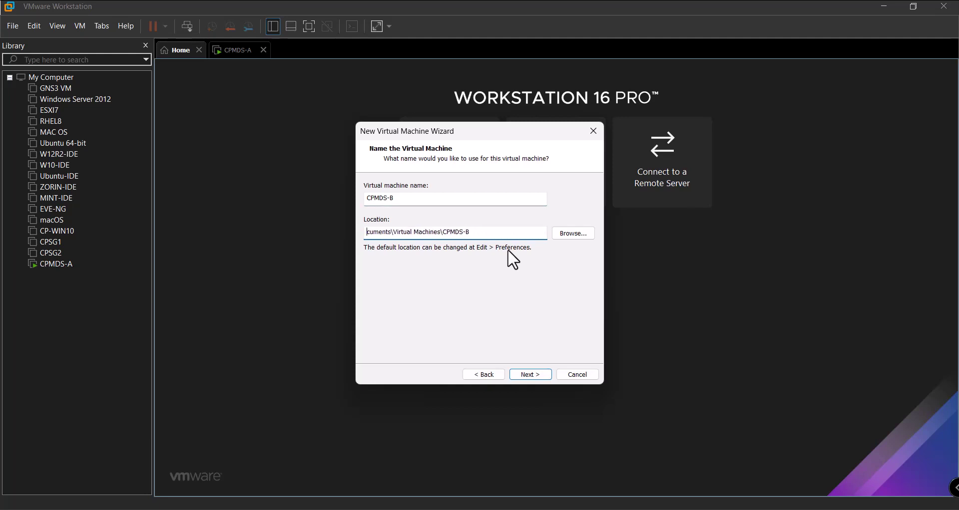
text(D:)
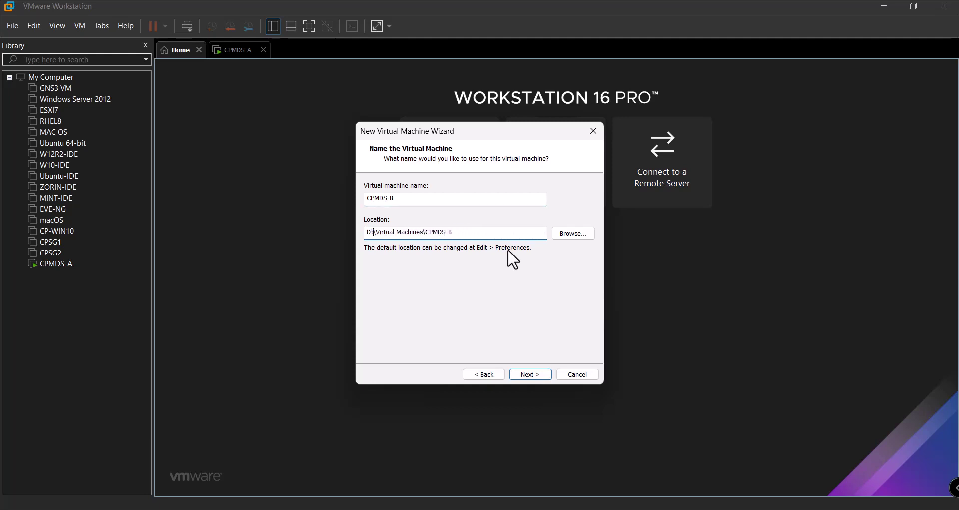
click(529, 374)
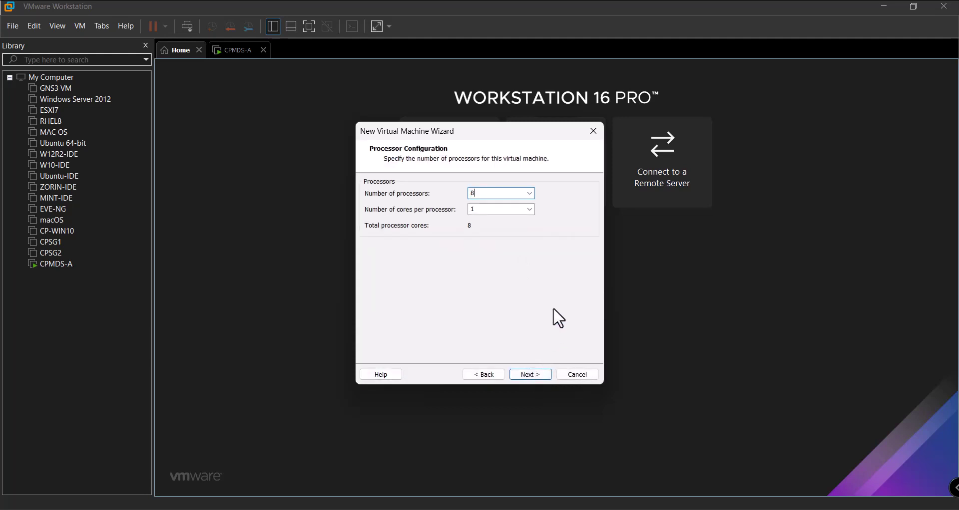
Keep 8 processors, set 32768 MB memory, use no network, and accept the default I/O controller
click(541, 373)
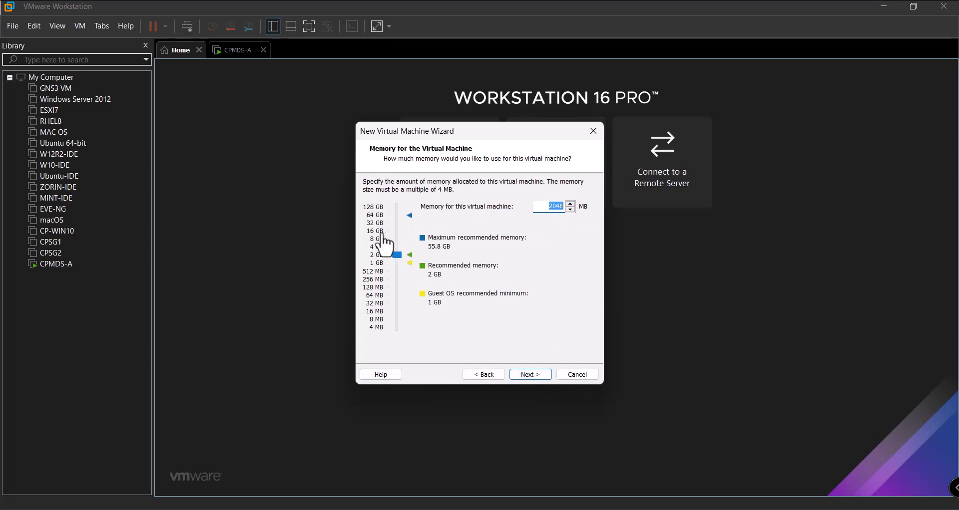
click(381, 238)
click(524, 374)
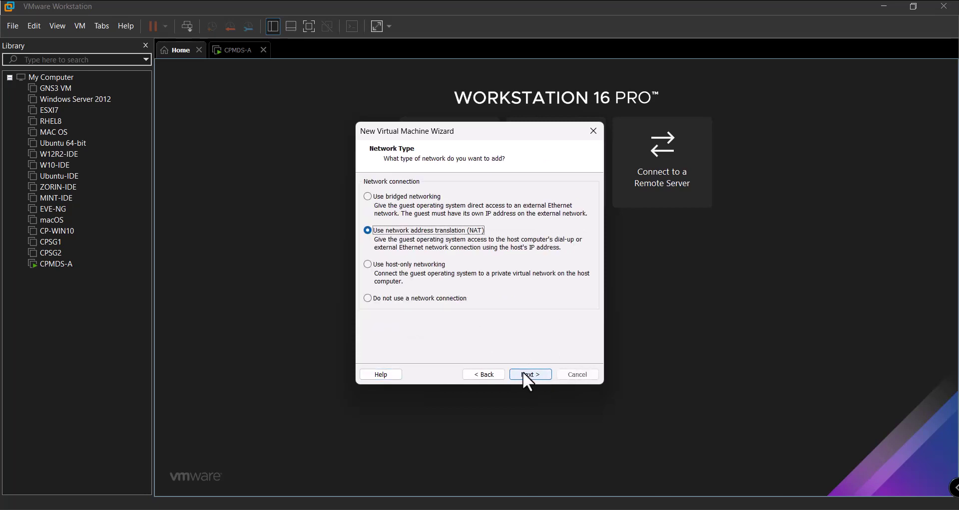
click(447, 300)
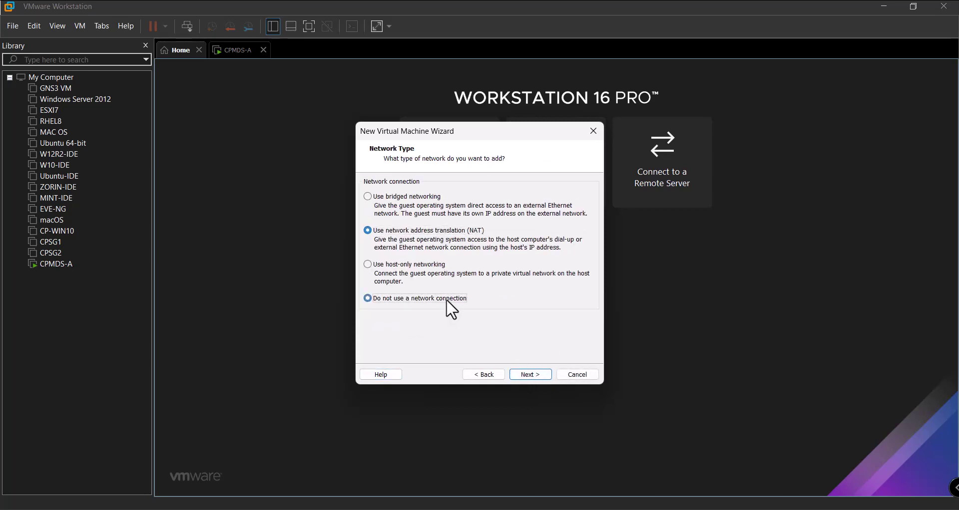
click(534, 374)
click(527, 374)
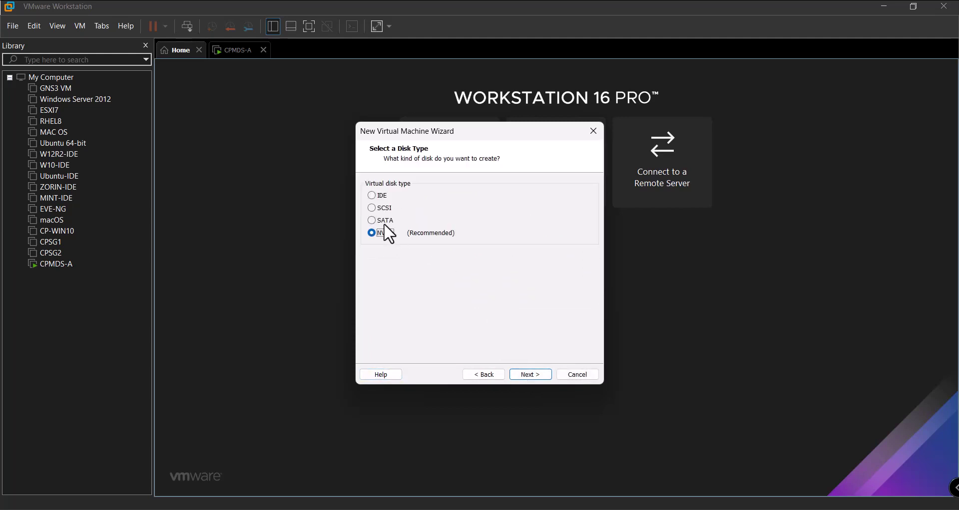
Create a new 250 GB split virtual disk for CPMDS-B and open its hardware customization
click(382, 220)
click(526, 372)
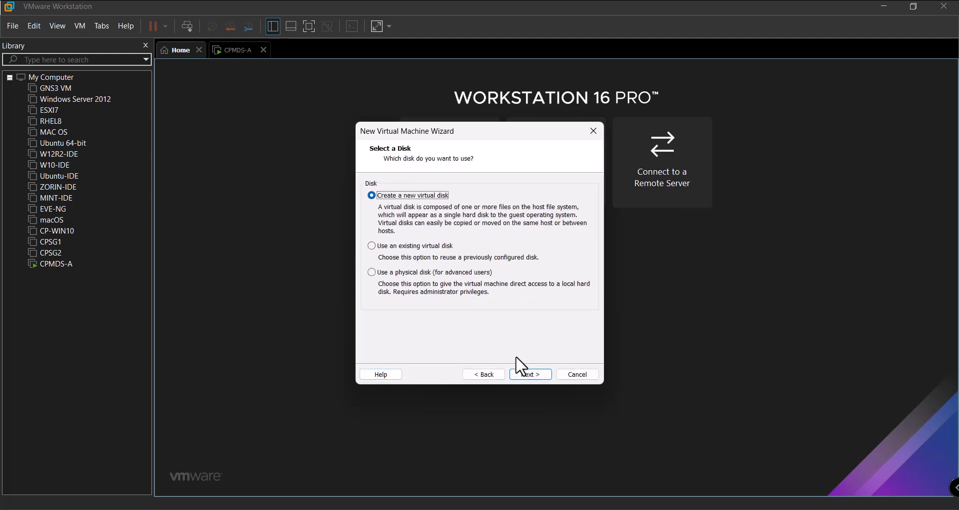
click(529, 376)
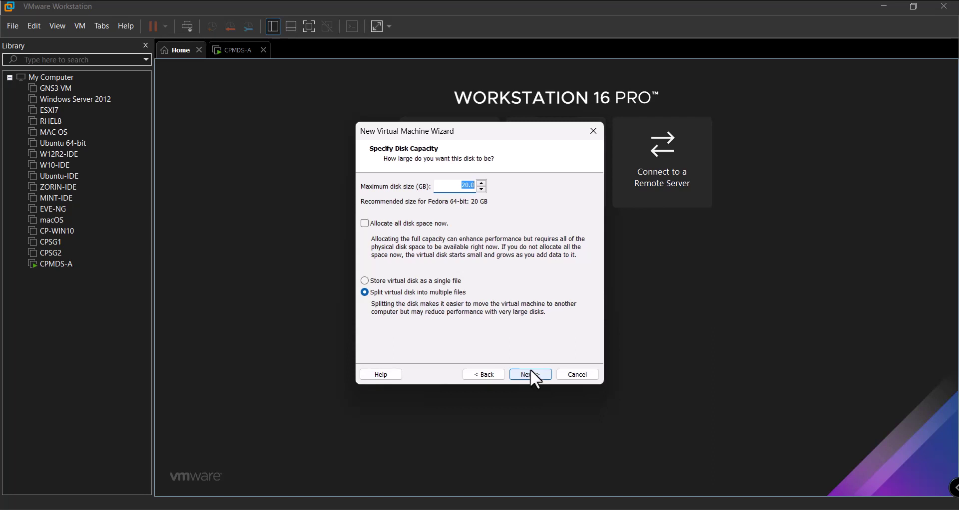
text(250)
click(526, 375)
click(527, 374)
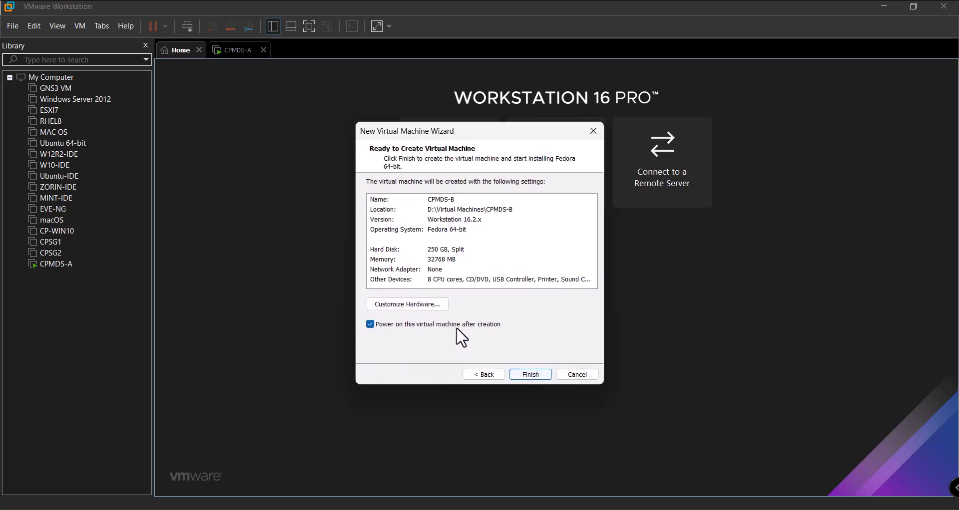
click(432, 304)
click(350, 94)
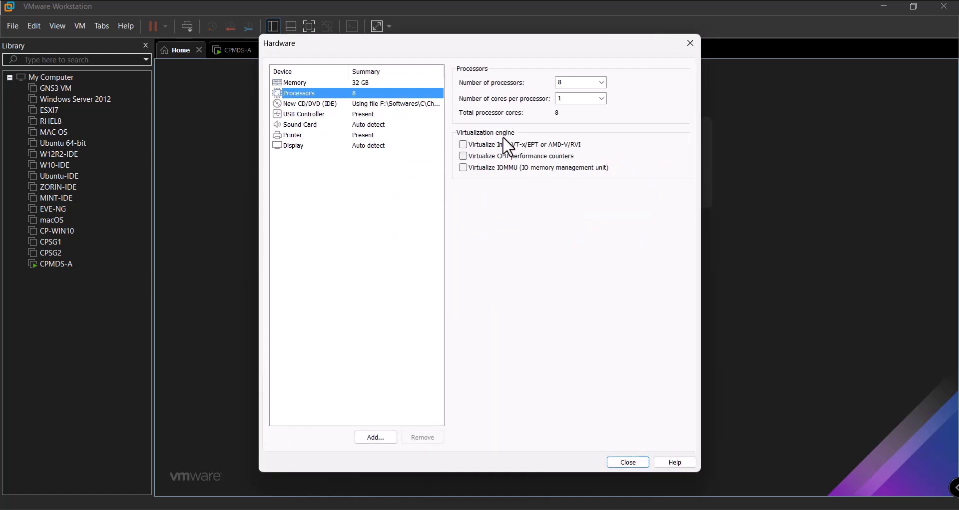
Enable VT-x/AMD-V virtualization and add a network adapter on Custom VMnet11 (Host-only) to CPMDS-B
click(542, 145)
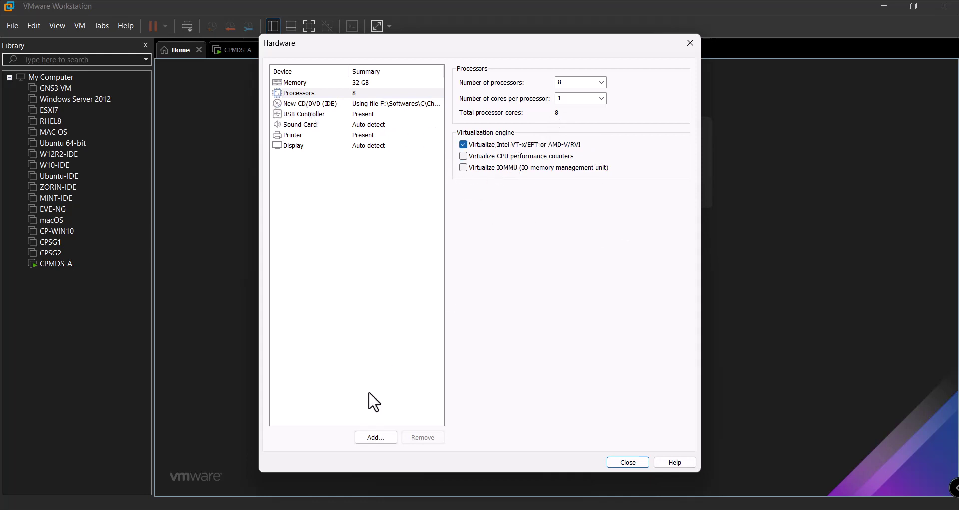
click(379, 438)
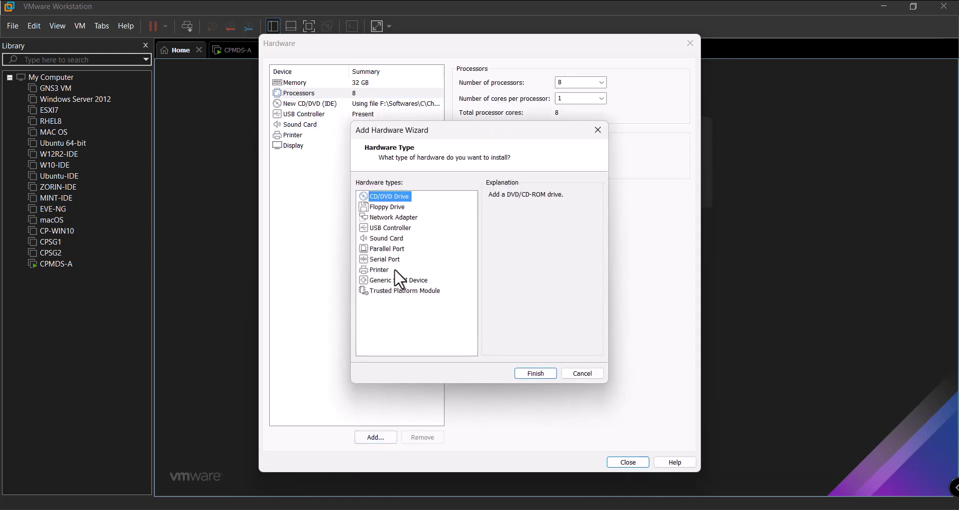
click(394, 218)
click(525, 372)
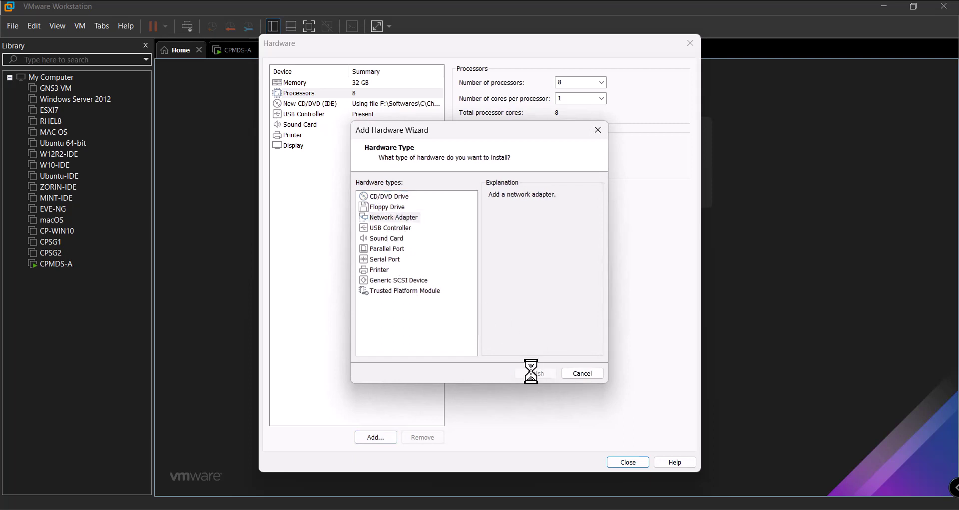
click(492, 180)
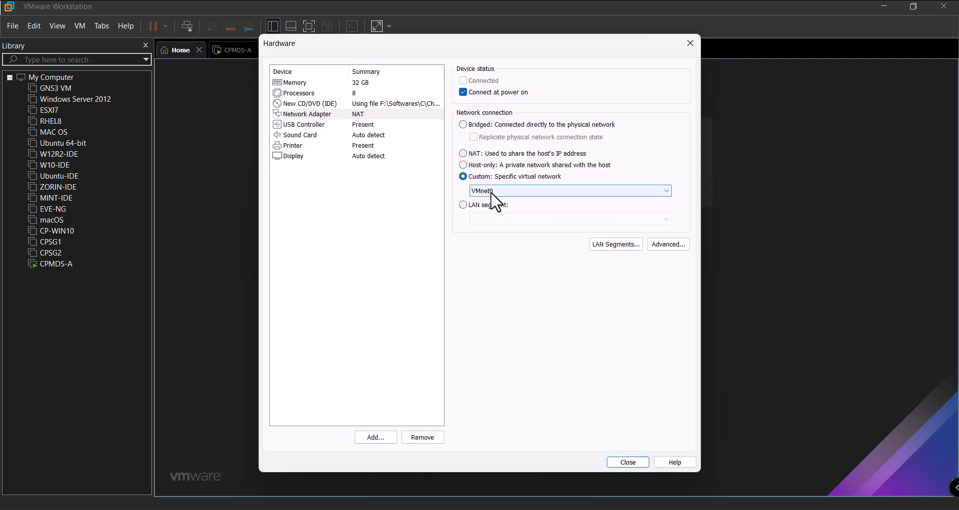
click(546, 192)
click(513, 289)
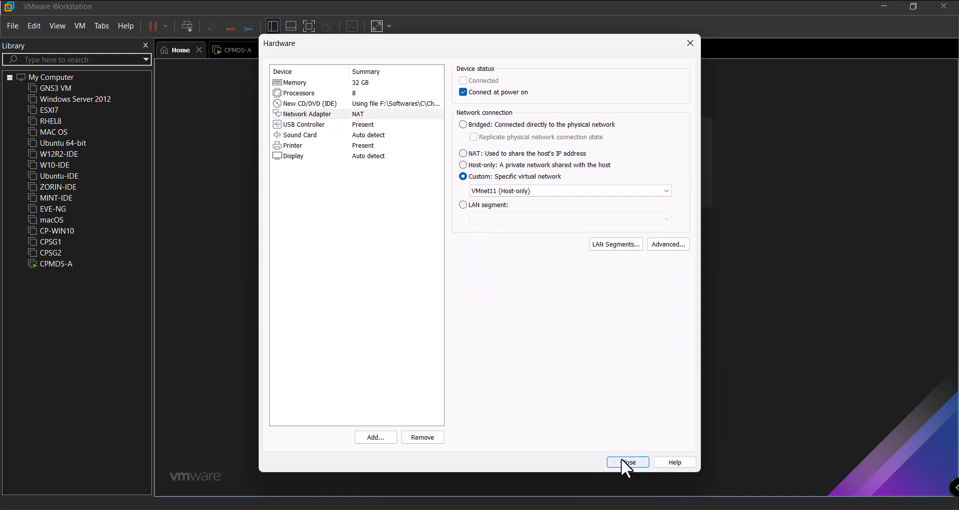
click(627, 462)
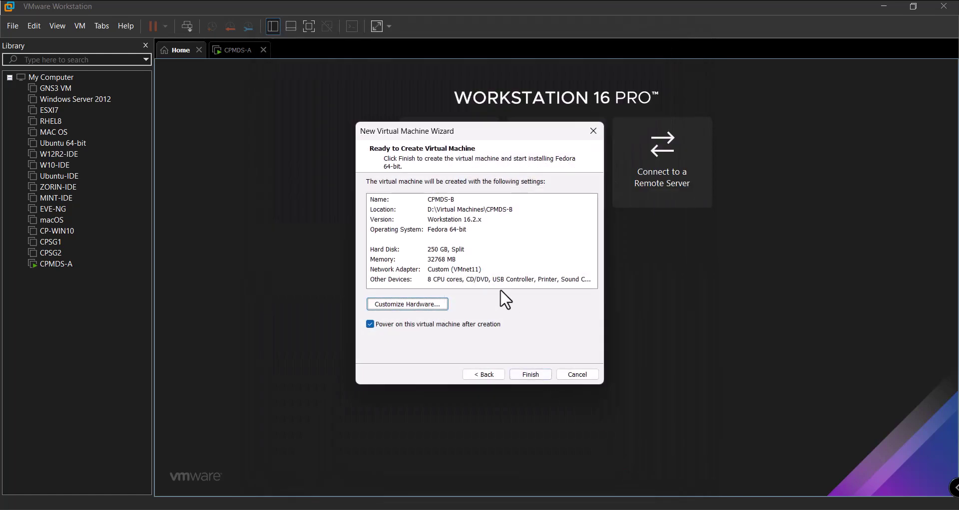
Finish creating CPMDS-B and confirm the installation warning on CPMDS-A
click(527, 374)
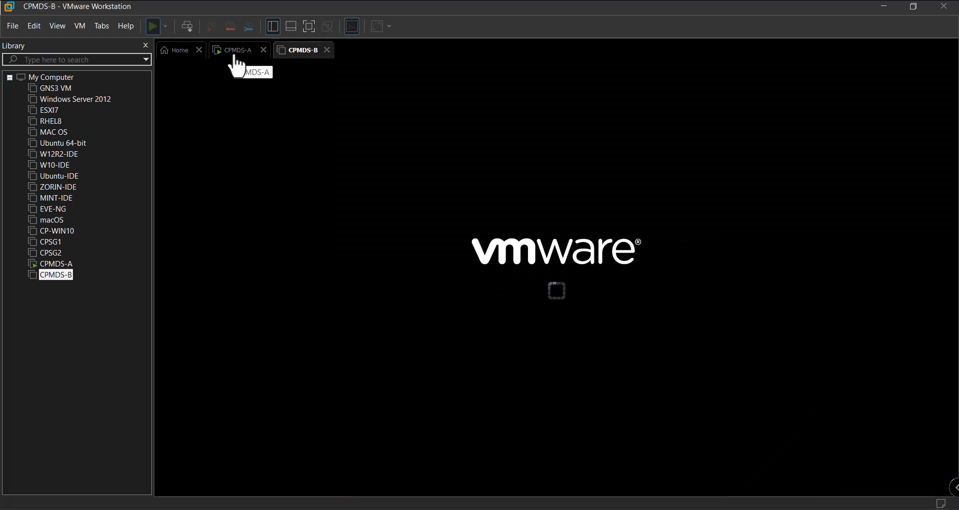
click(235, 56)
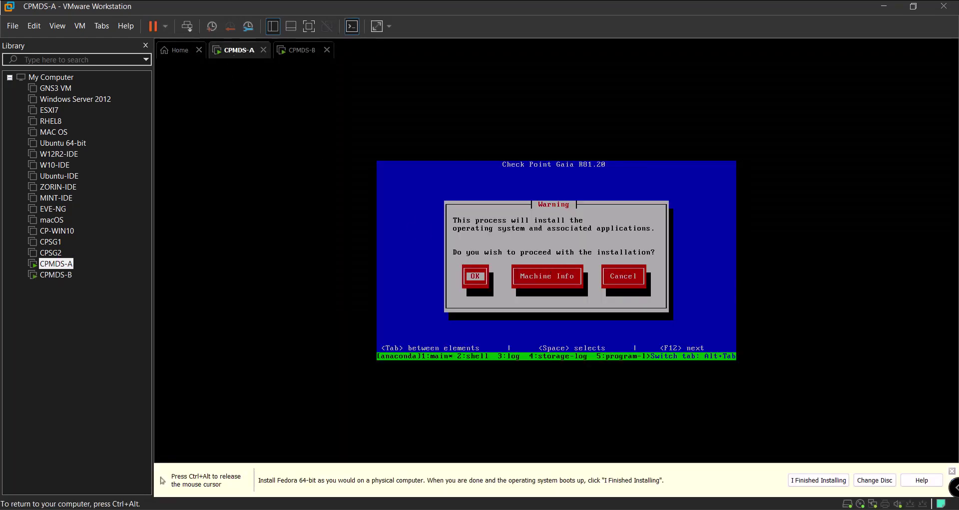
key(Return)
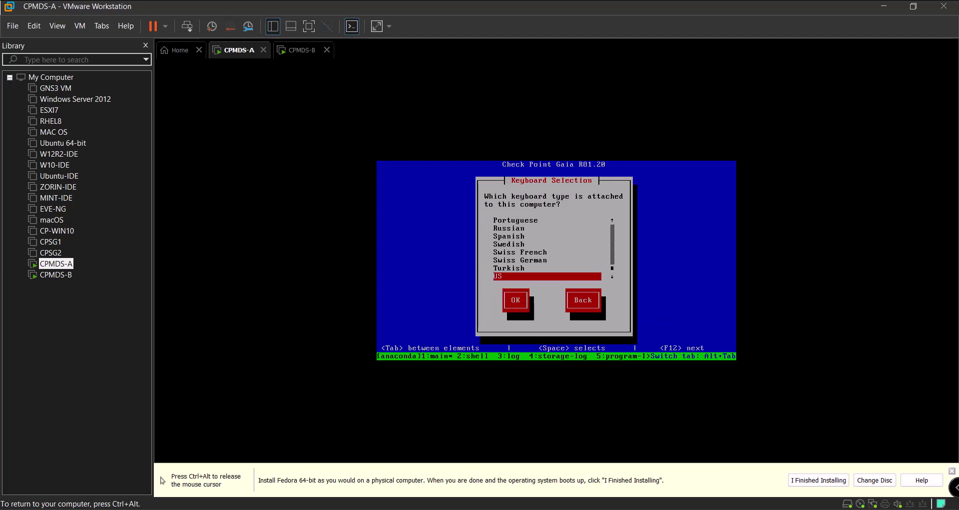
key(ctrl+alt)
On CPMDS-B, select 'Install Gaia on this system' at the boot menu
click(302, 50)
click(493, 189)
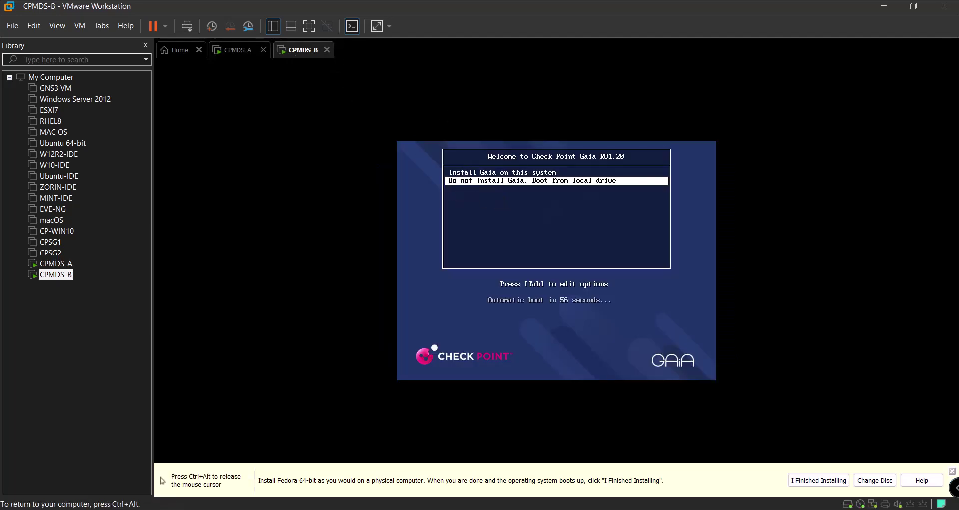
key(Up)
key(ctrl+alt)
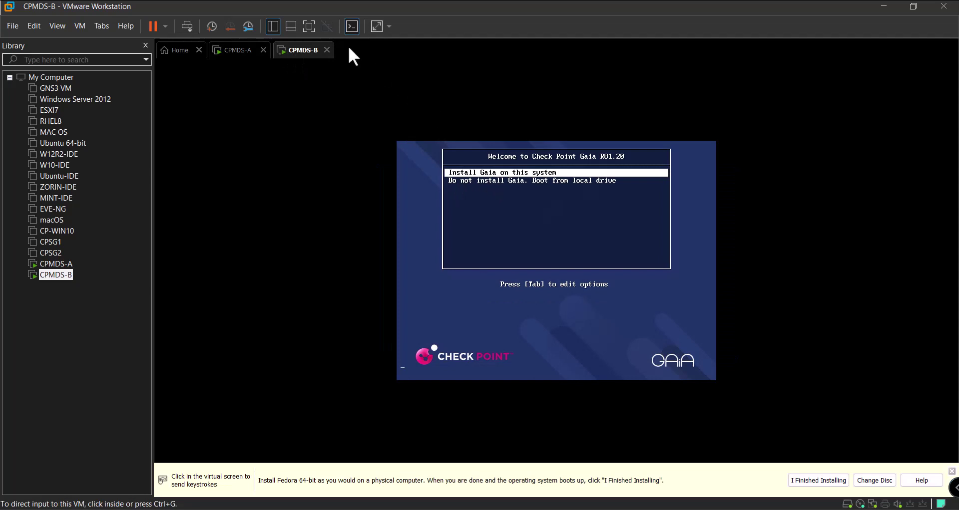
Accept the US keyboard layout in CPMDS-A's Gaia installer
click(231, 51)
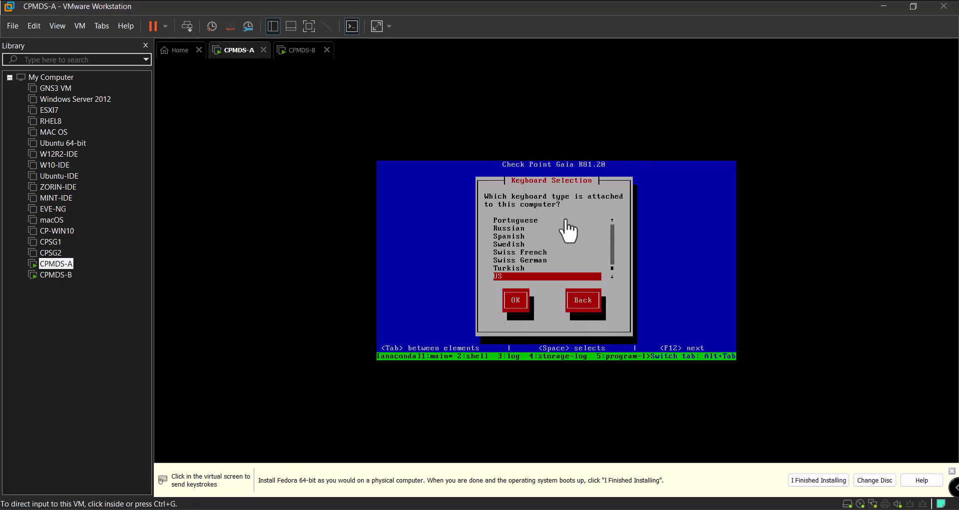
click(567, 221)
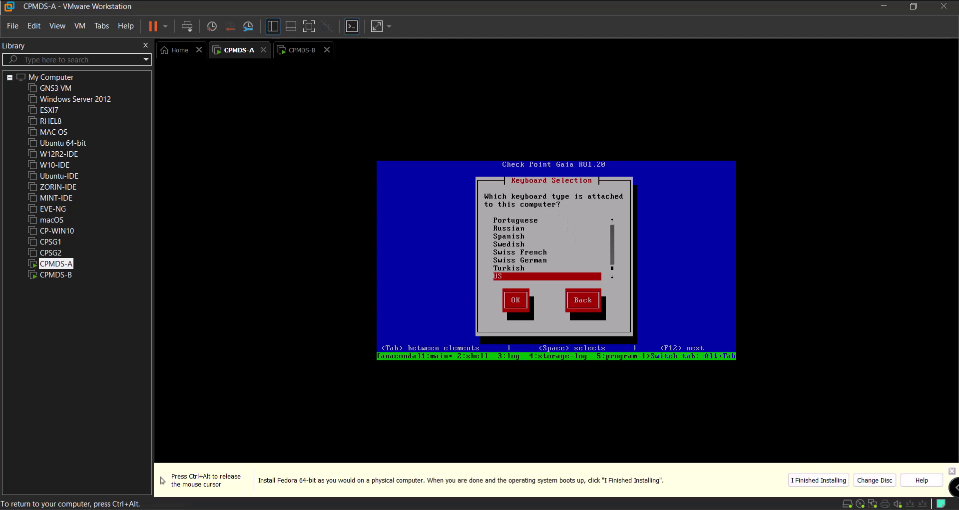
key(Return)
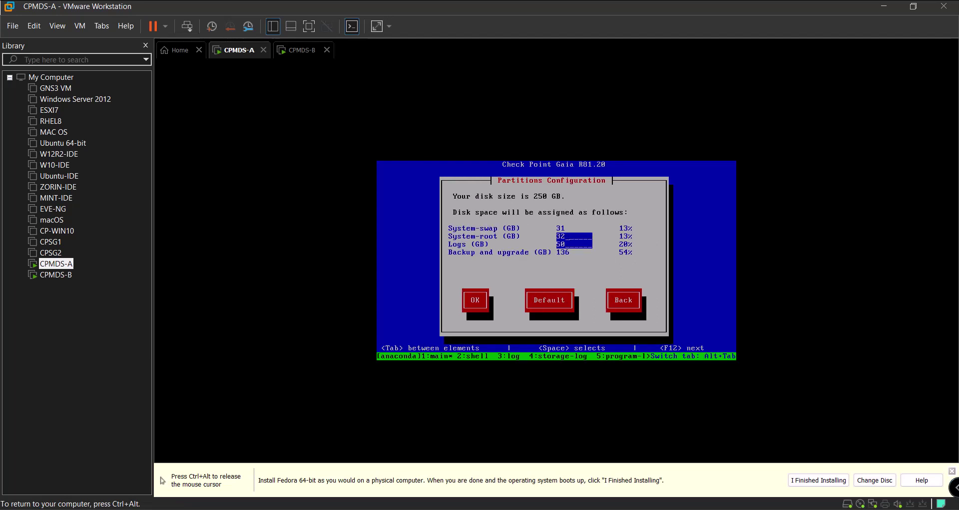
Set CPMDS-A's System-root partition to 54 GB after 100 and 55 are rejected, and accept the layout
key(BackSpace)
key(BackSpace)
text(100)
key(Tab)
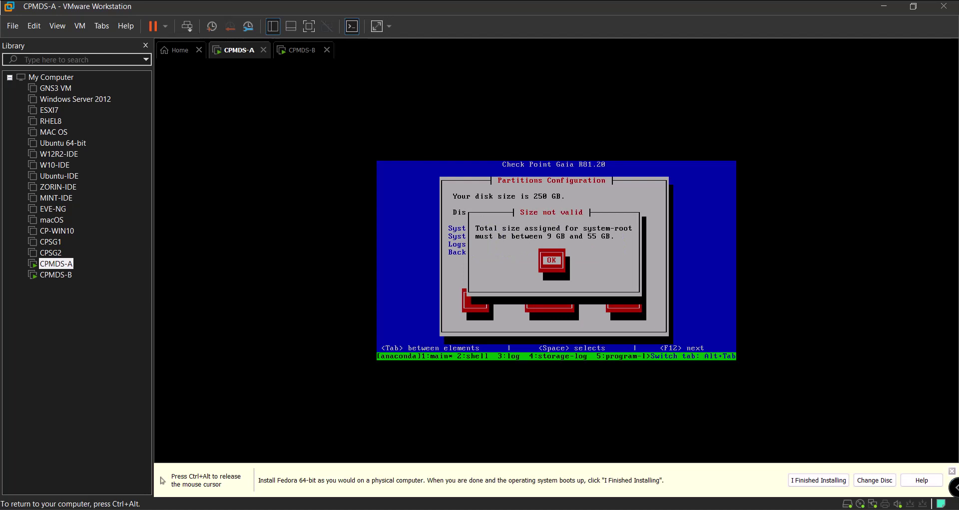
key(Return)
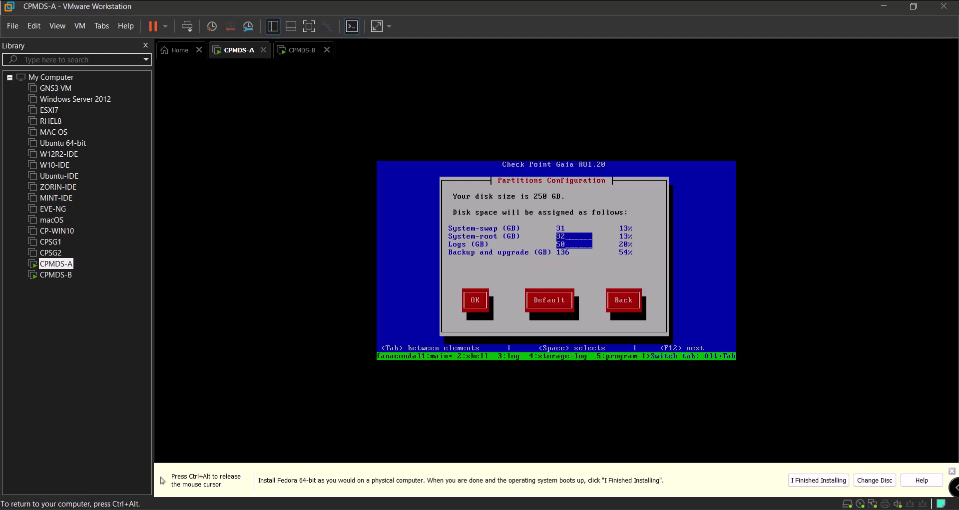
key(BackSpace)
key(BackSpace)
text(55)
key(Return)
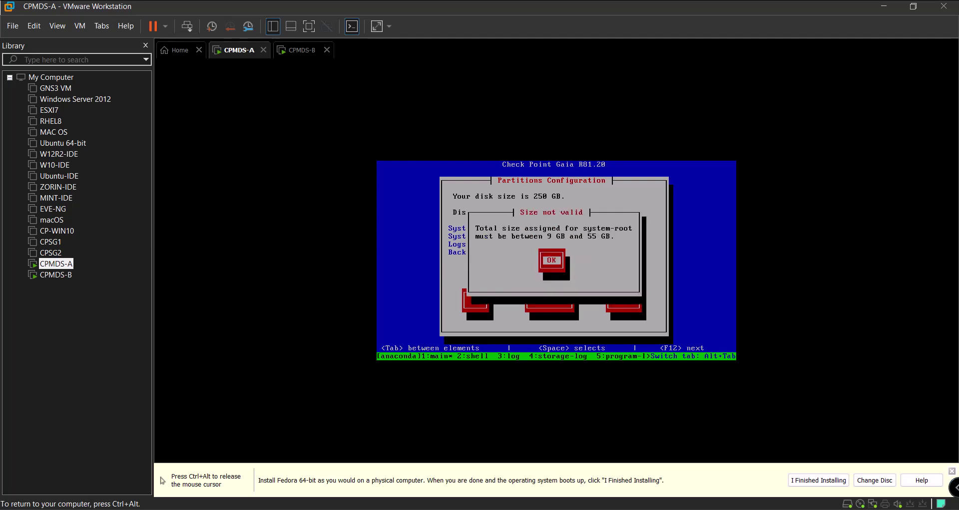
key(Return)
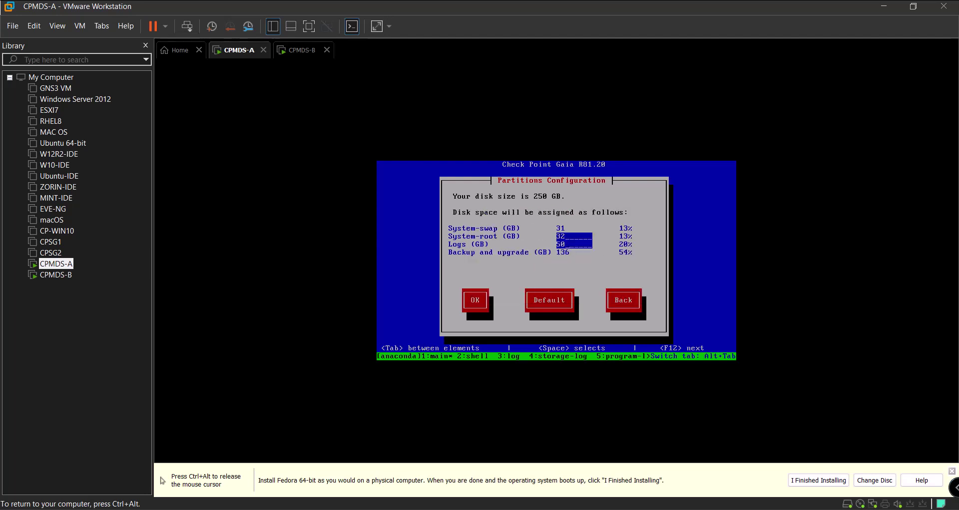
key(BackSpace)
key(BackSpace)
text(54)
key(Tab)
key(Tab)
key(Return)
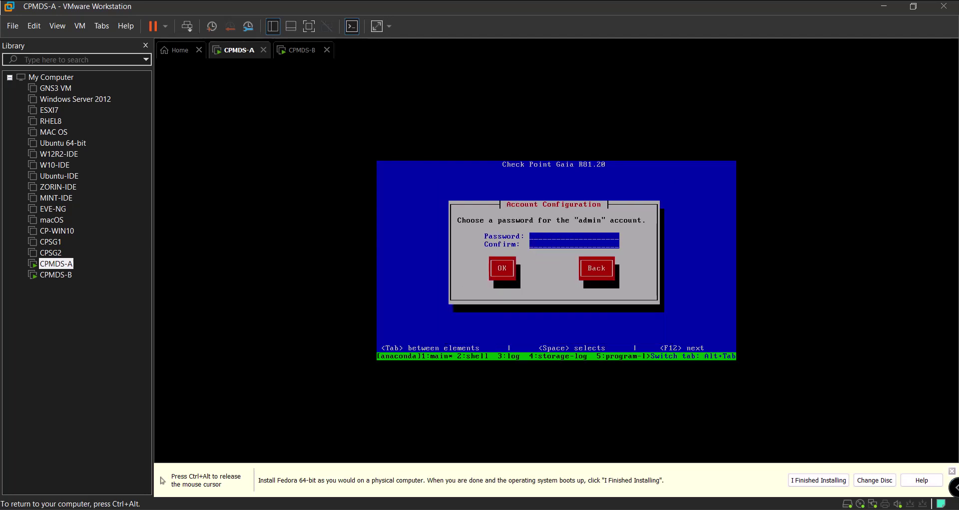
Set and confirm CPMDS-A's admin and maintenance passwords
text(********)
key(Tab)
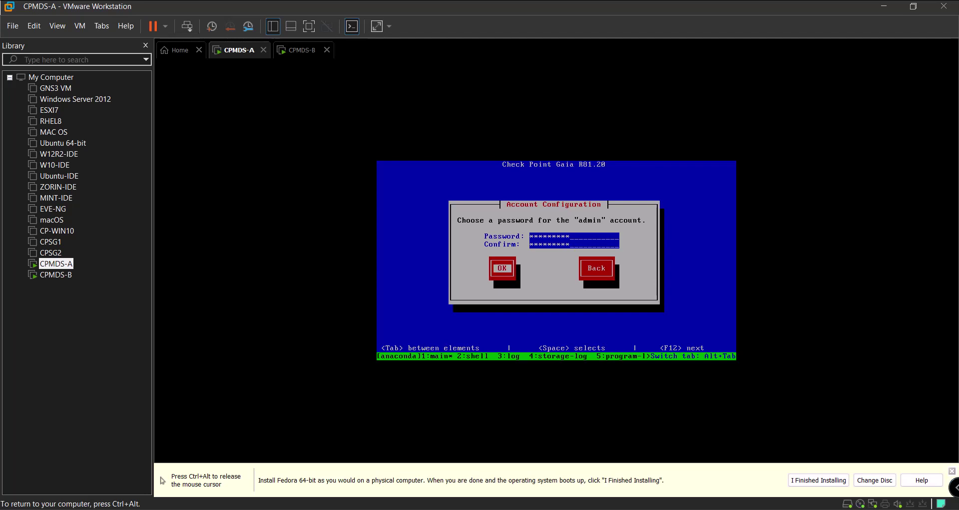
key(Return)
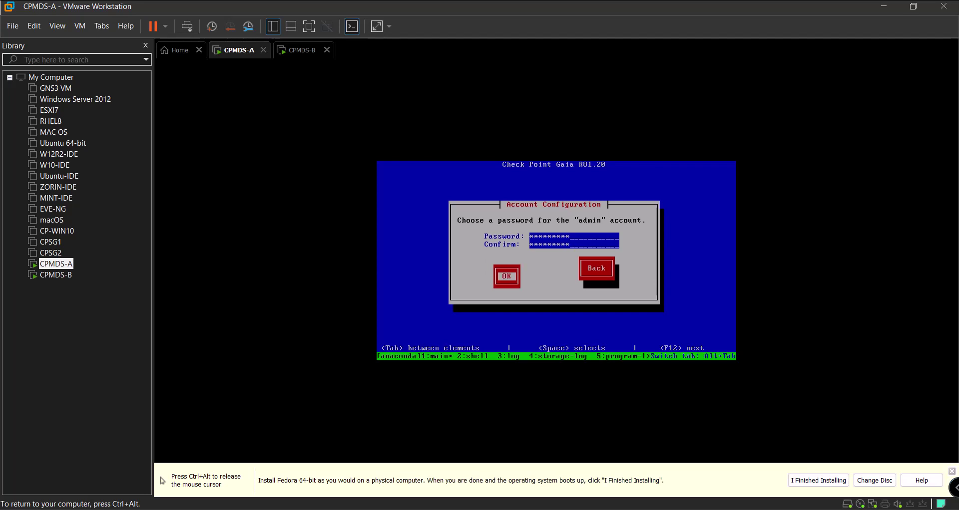
text(**)
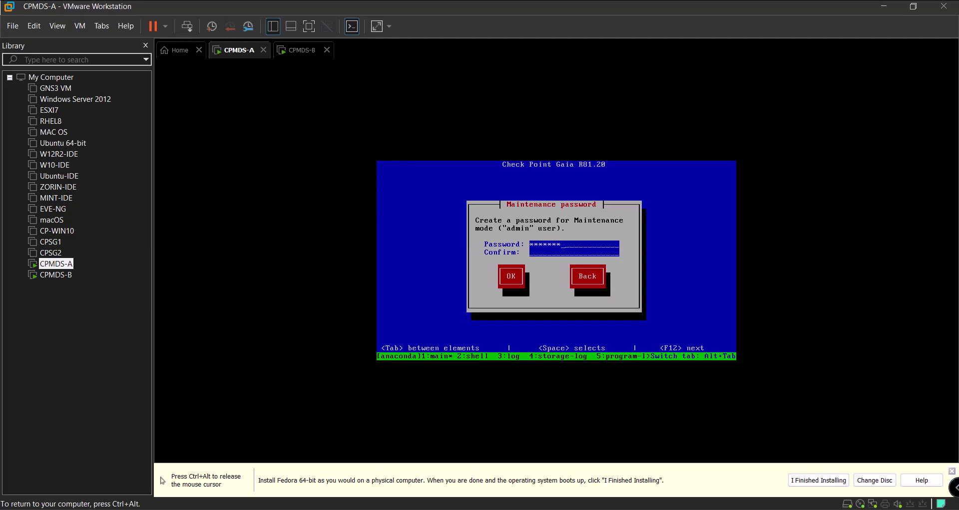
text(**********)
key(Tab)
key(Return)
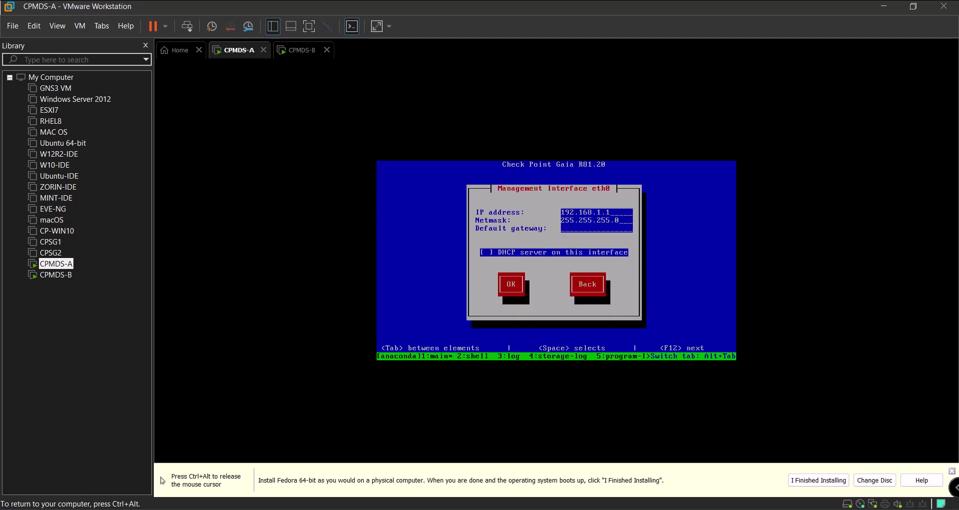
Give eth0 the IP 192.168.11.150 with no default gateway and confirm formatting to begin installing
key(BackSpace)
key(BackSpace)
text(1.150192.168.11.254)
key(BackSpace)
key(BackSpace)
key(BackSpace)
key(BackSpace)
key(BackSpace)
key(BackSpace)
key(BackSpace)
key(BackSpace)
key(BackSpace)
key(BackSpace)
key(BackSpace)
key(BackSpace)
key(BackSpace)
key(BackSpace)
key(Tab)
key(Tab)
key(Return)
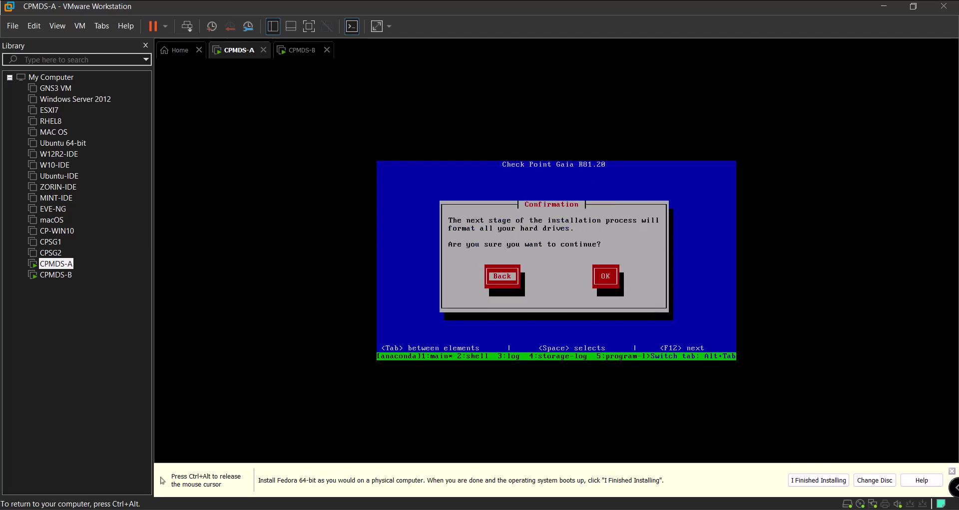
key(Tab)
key(Return)
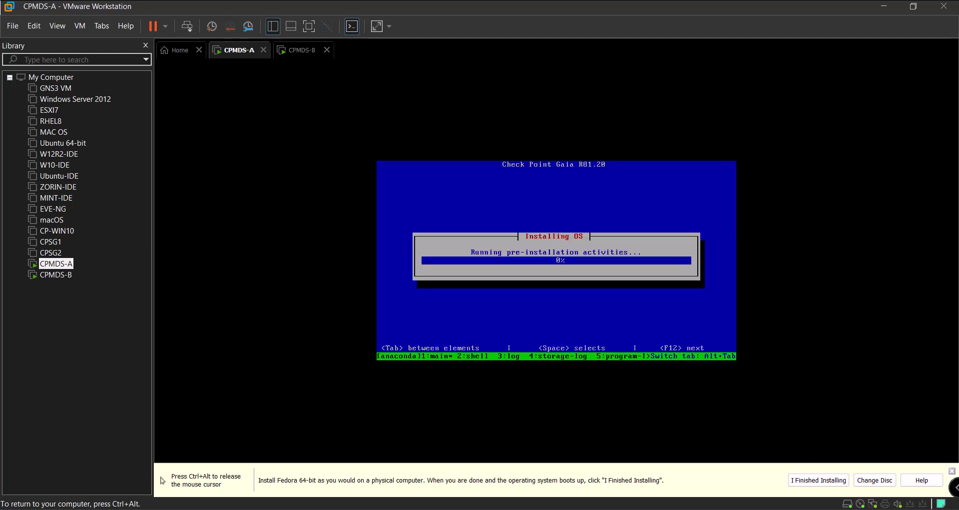
key(ctrl+alt)
On CPMDS-B, pass the warning, accept the US keyboard, and set System-root to 54 GB
click(298, 50)
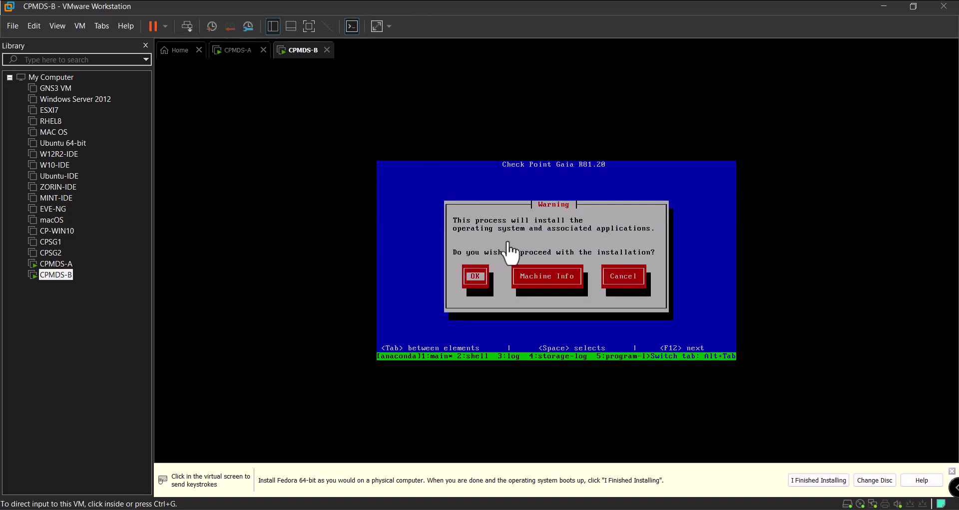
click(509, 245)
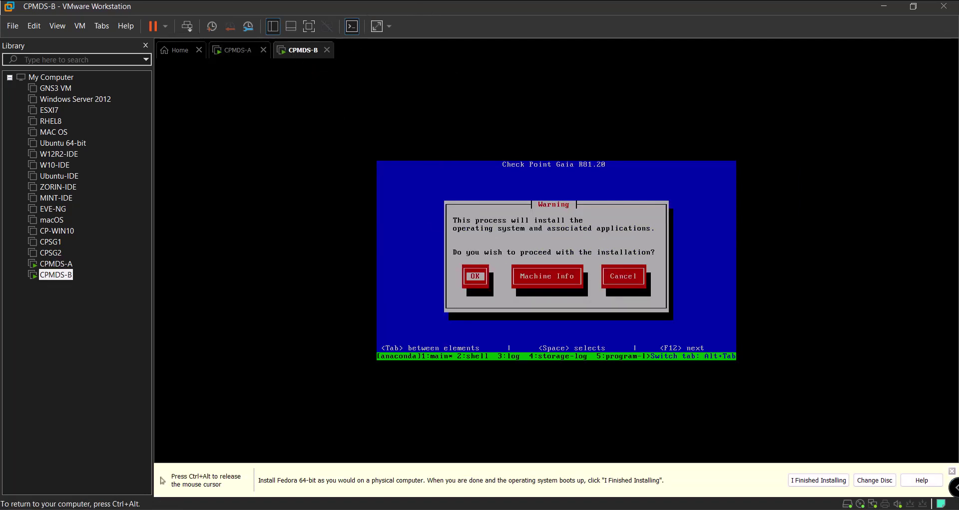
key(Return)
key(Return)
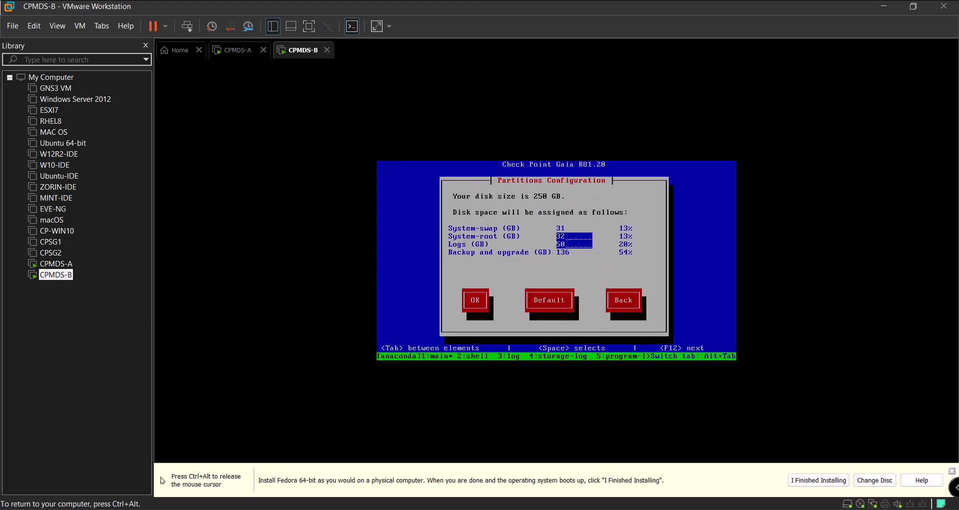
key(BackSpace)
key(BackSpace)
key(Tab)
key(Return)
key(BackSpace)
key(BackSpace)
text(54)
key(Tab)
key(Tab)
key(Return)
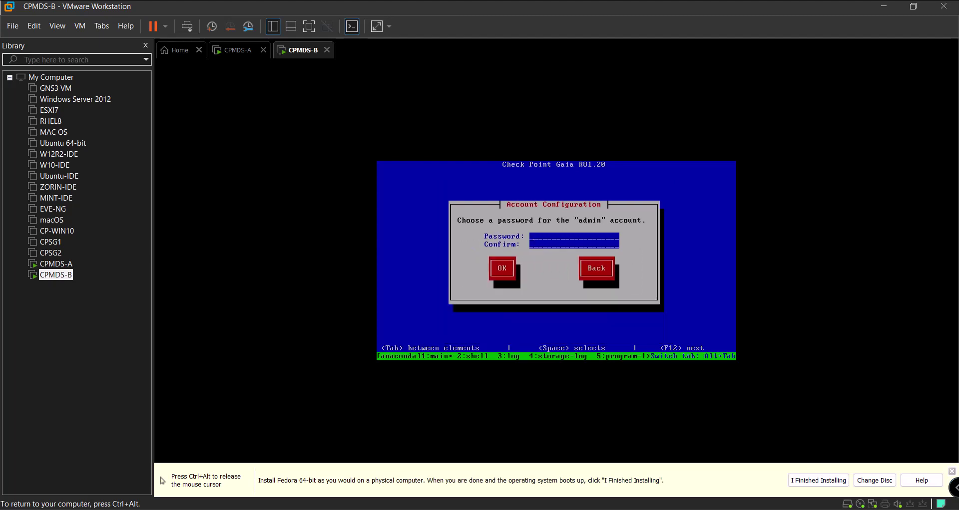
Enter and confirm CPMDS-B's admin and maintenance passwords
text(admin)
text(admin)
text(*****)
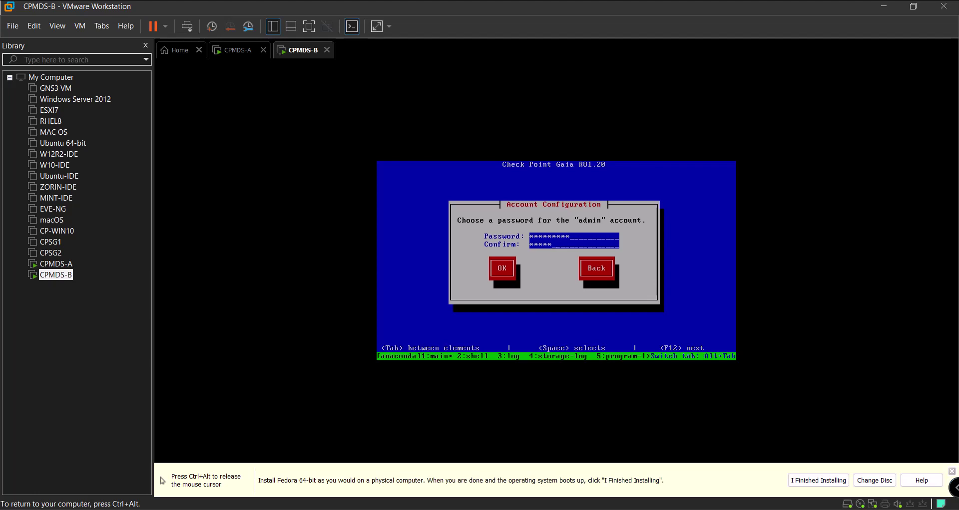
text(adm)
key(Tab)
key(Return)
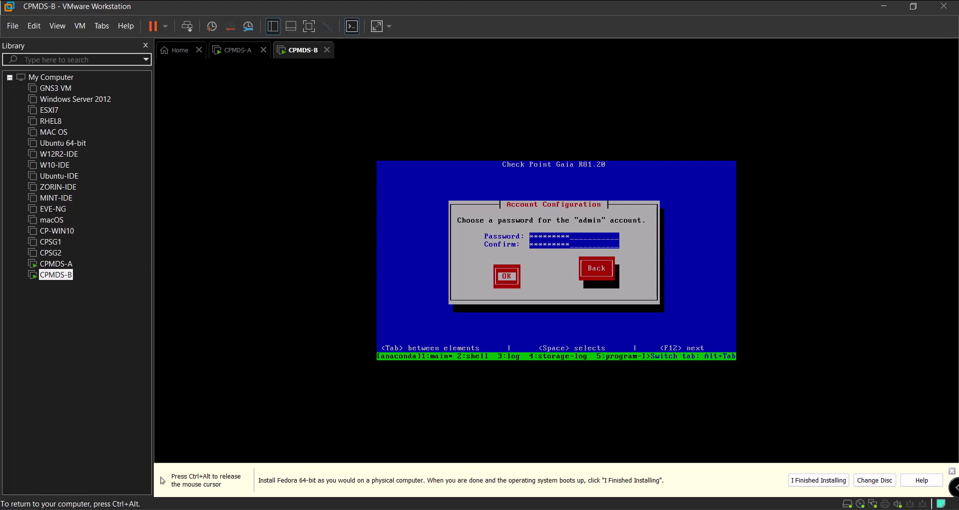
text(**min)
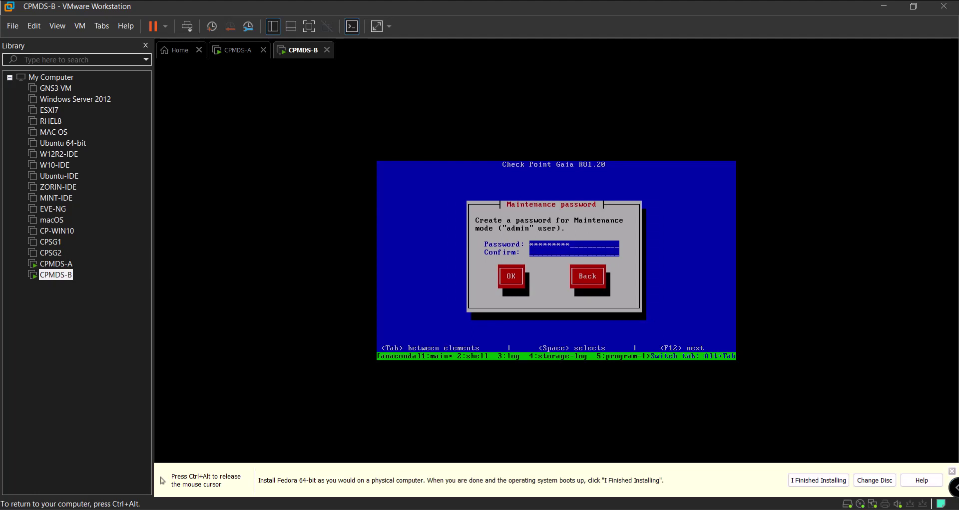
text(**********)
key(Tab)
key(Return)
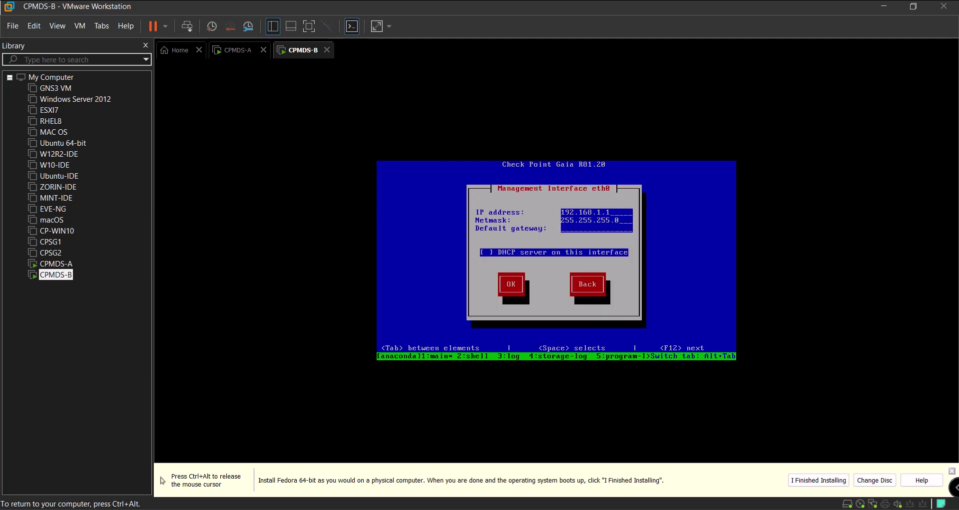
Set eth0 to 192.168.11.151 with no default gateway and confirm formatting to start installing
key(BackSpace)
text(11.151)
key(Tab)
key(Tab)
text(192.168.11.254)
key(BackSpace)
key(BackSpace)
key(BackSpace)
key(BackSpace)
key(BackSpace)
key(BackSpace)
key(BackSpace)
key(BackSpace)
key(BackSpace)
key(BackSpace)
key(BackSpace)
key(BackSpace)
key(BackSpace)
key(BackSpace)
key(Tab)
key(Tab)
key(Return)
key(Tab)
key(Return)
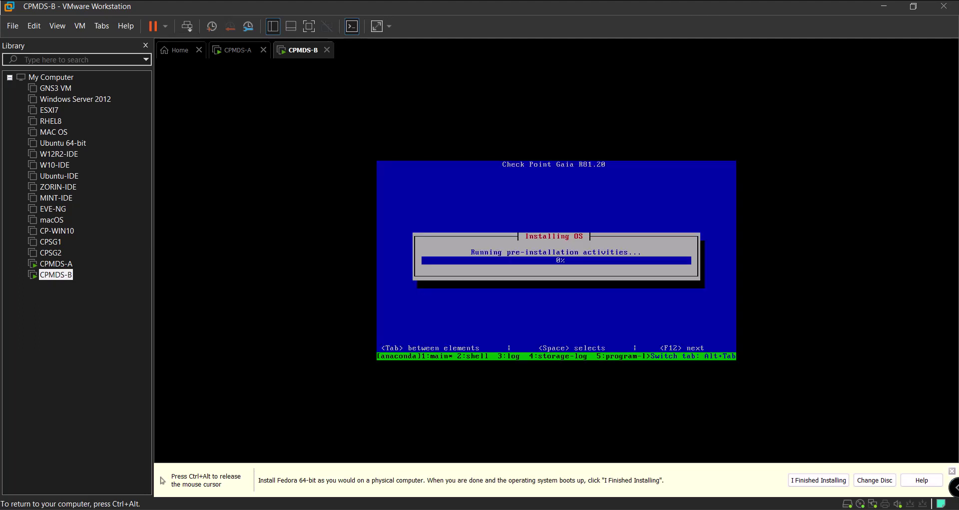
key(ctrl+alt)
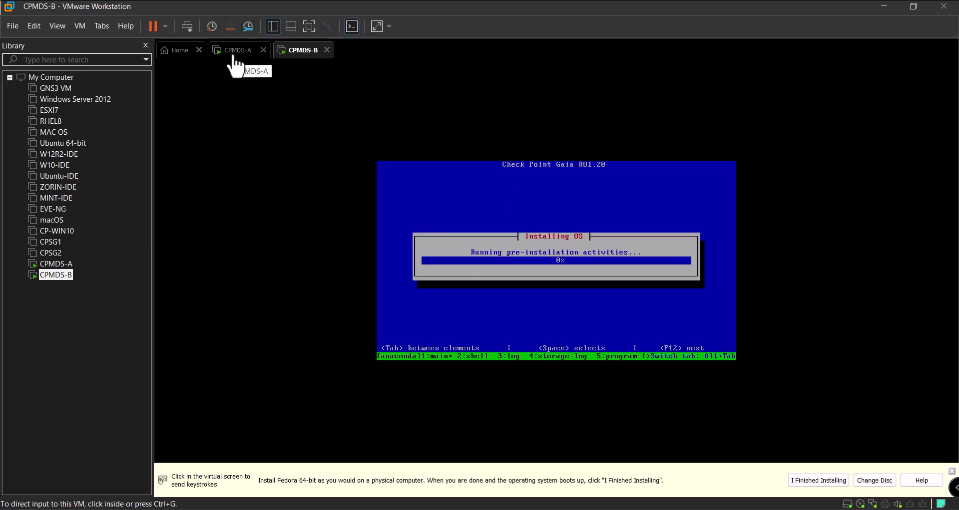
Switch between the CPMDS-A and CPMDS-B tabs to watch both installs, briefly hiding the Library
click(234, 62)
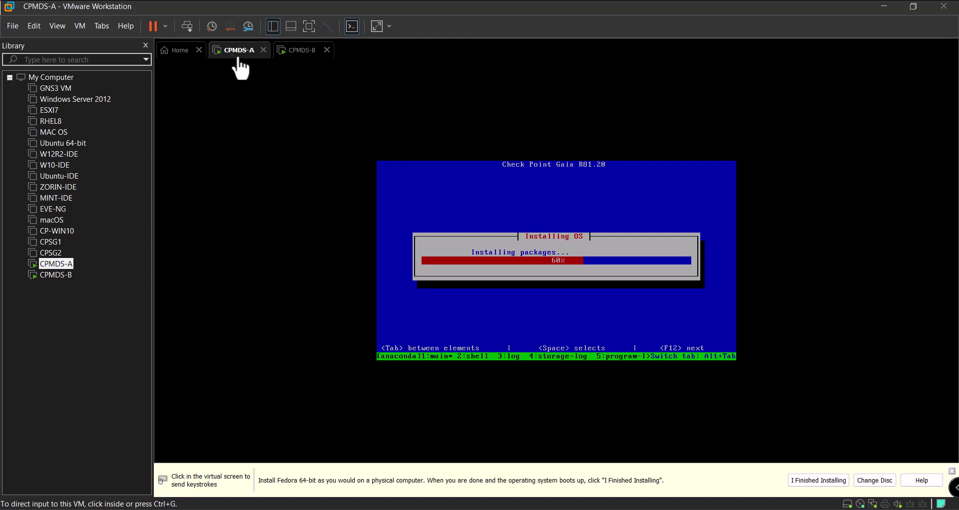
right_click(239, 60)
key(Escape)
click(289, 52)
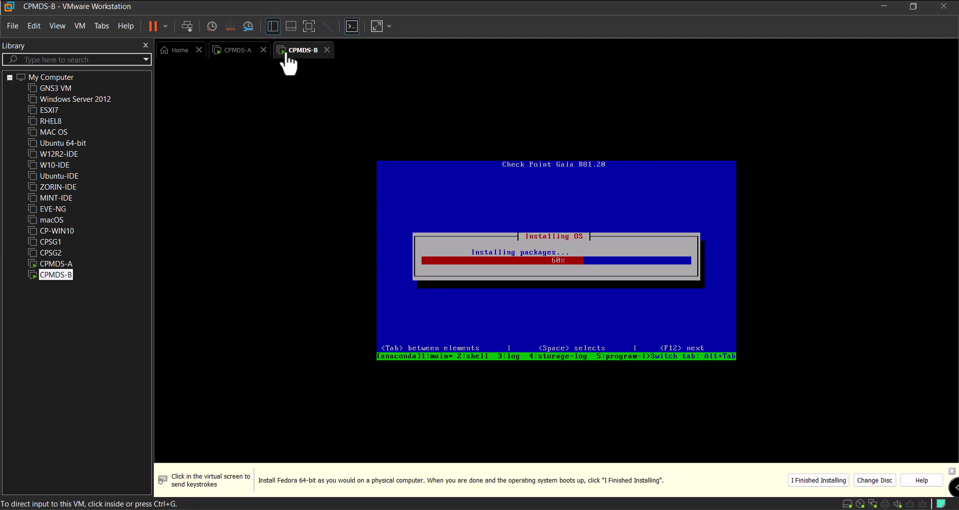
click(231, 52)
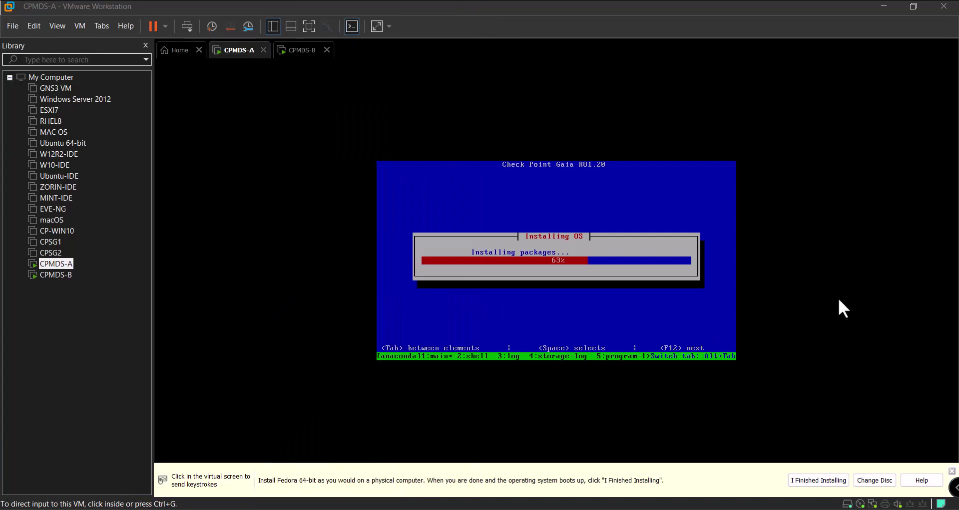
click(298, 51)
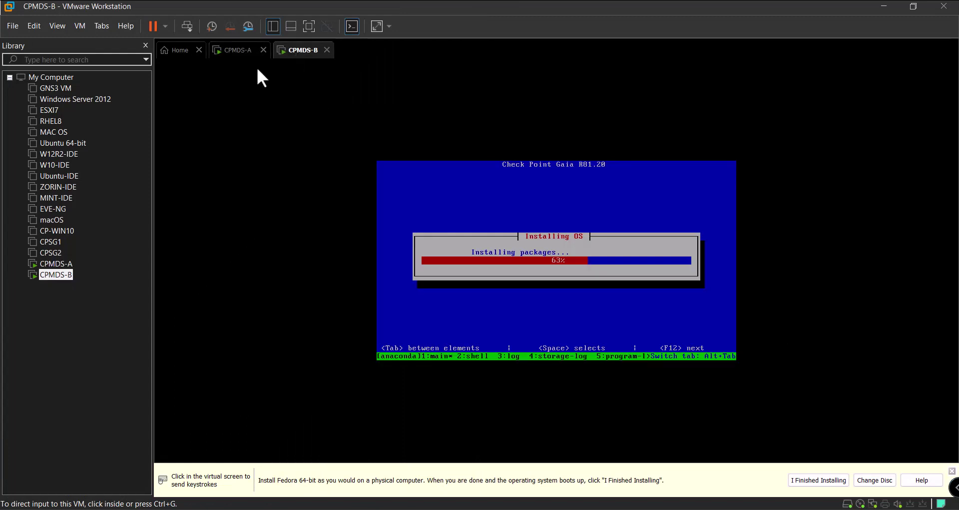
click(238, 53)
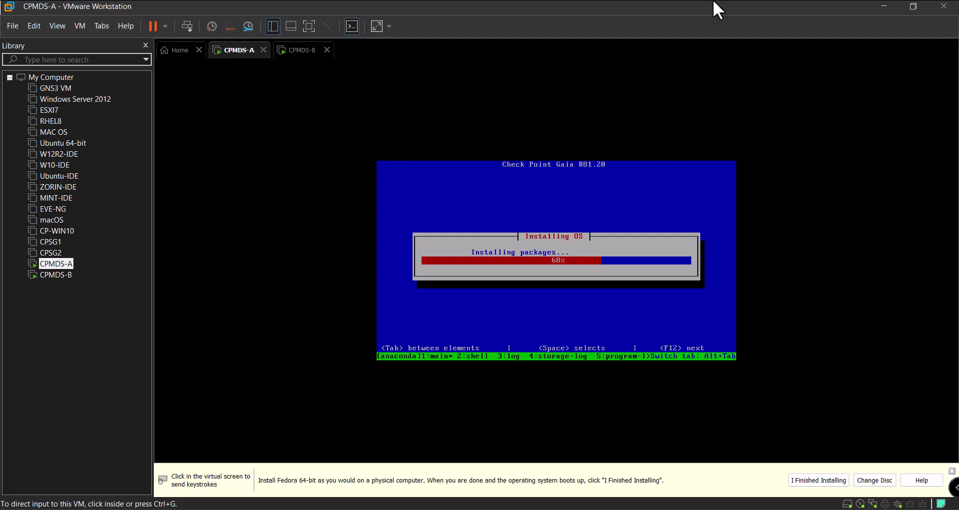
key(F9)
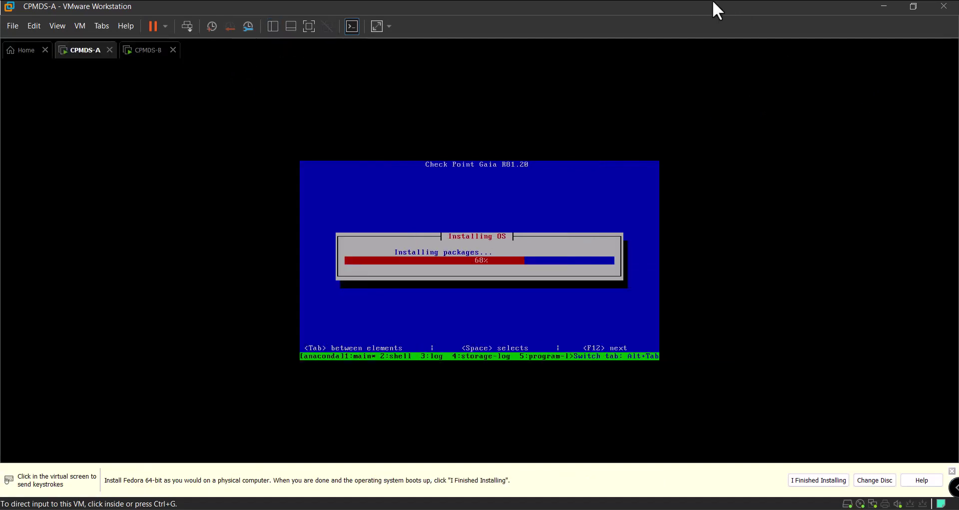
key(F9)
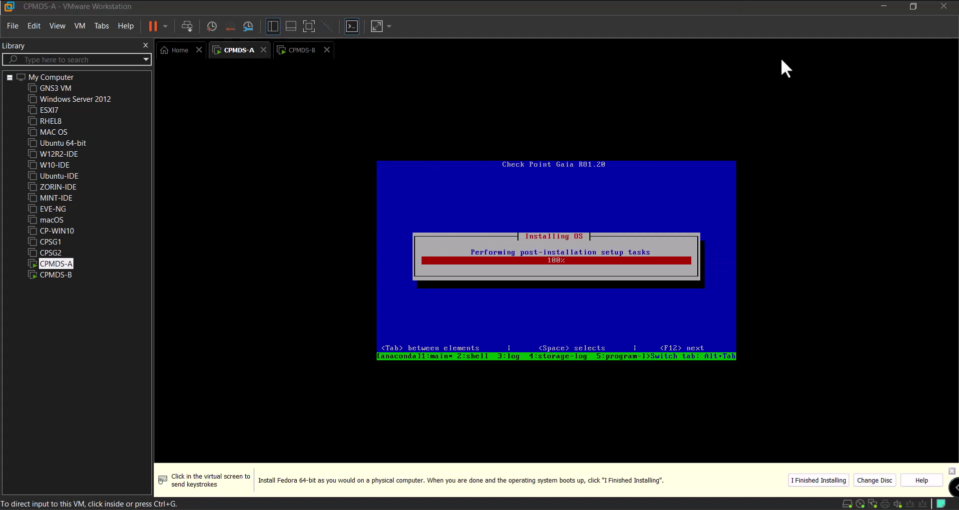
Check CPMDS-B again, then return to CPMDS-A as it reboots after installing and focus its console
click(302, 51)
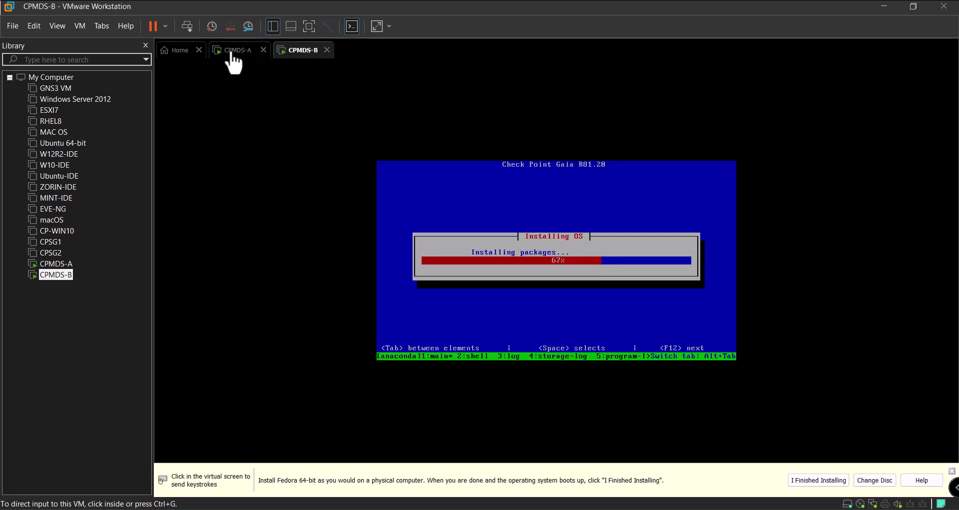
click(232, 53)
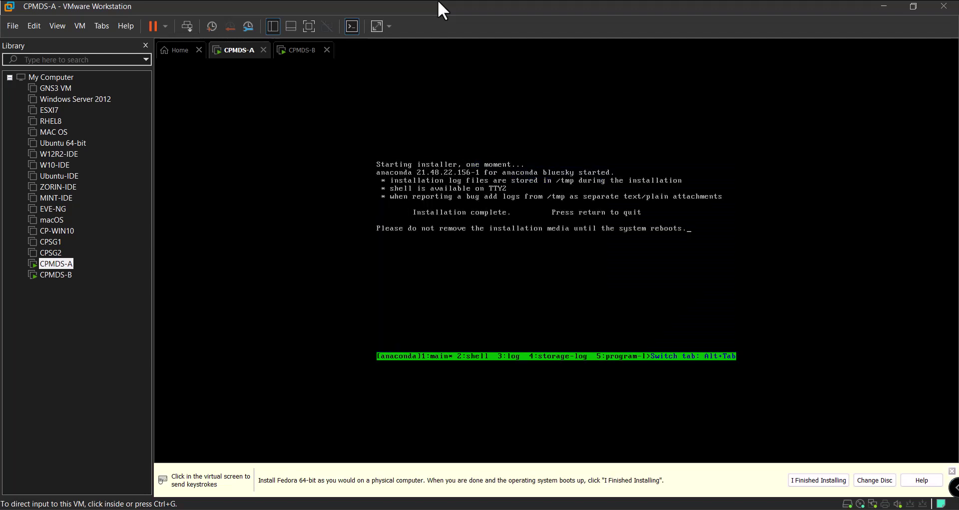
click(305, 61)
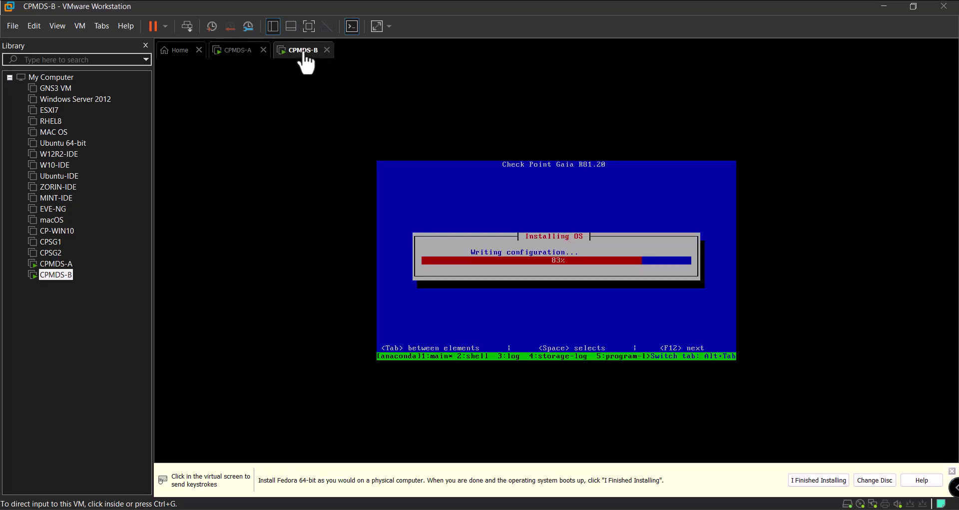
click(236, 56)
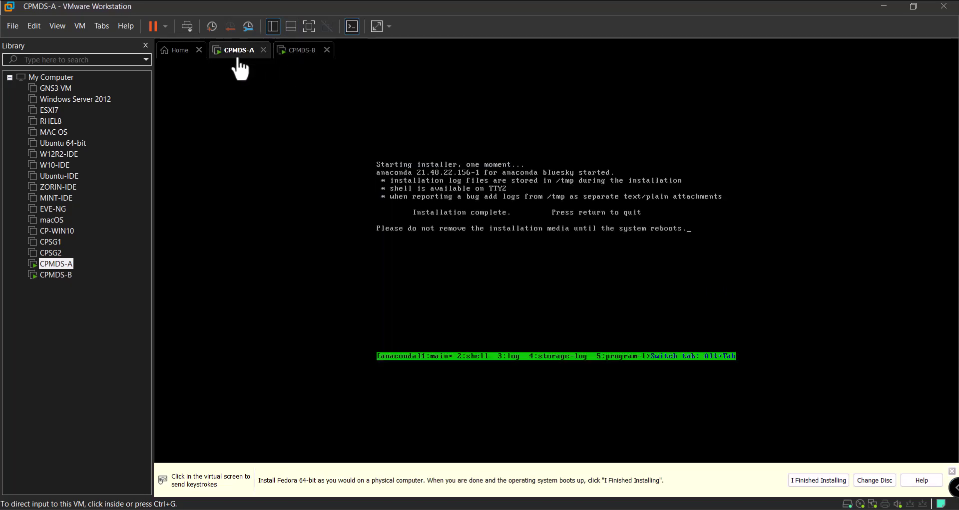
click(519, 239)
Quit the installer on CPMDS-A so it reboots
key(Return)
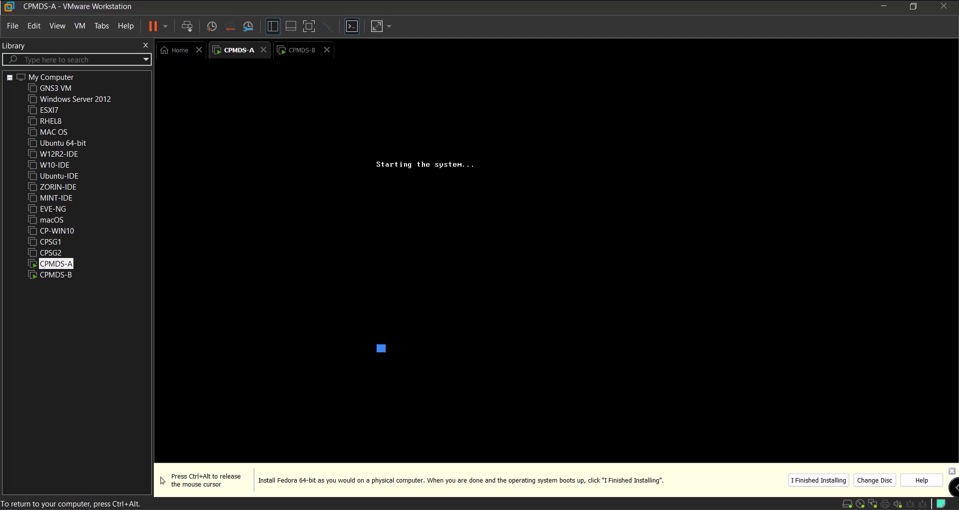
key(ctrl+alt)
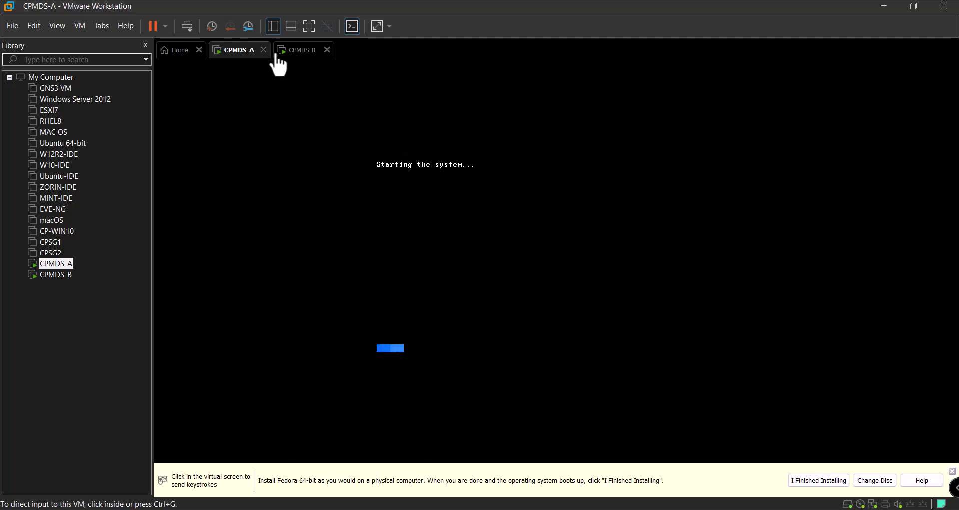
click(298, 52)
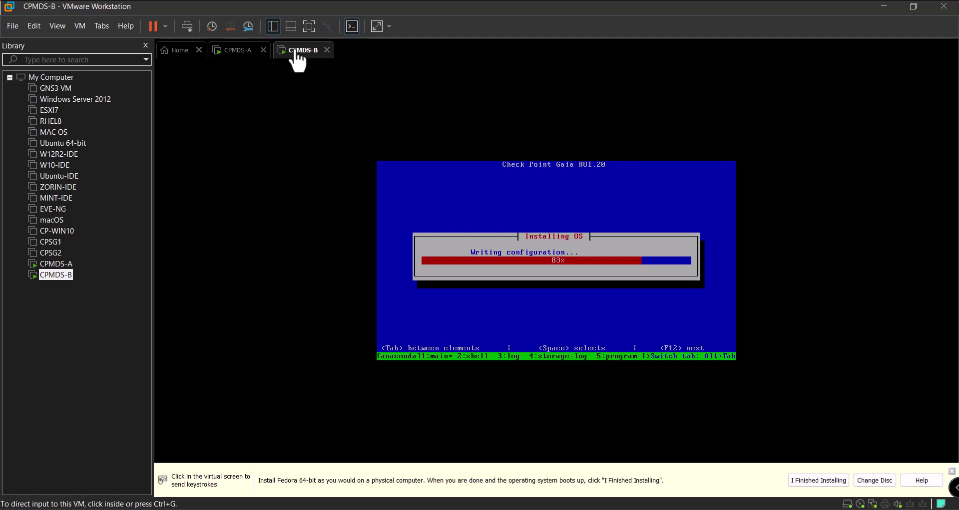
click(231, 55)
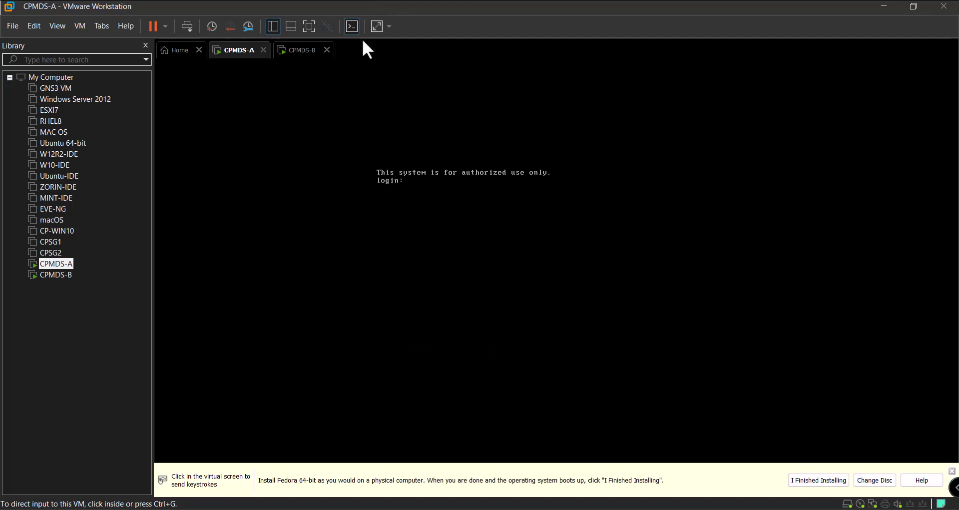
Reboot CPMDS-B once its installation finishes, then return to CPMDS-A's login prompt
click(298, 61)
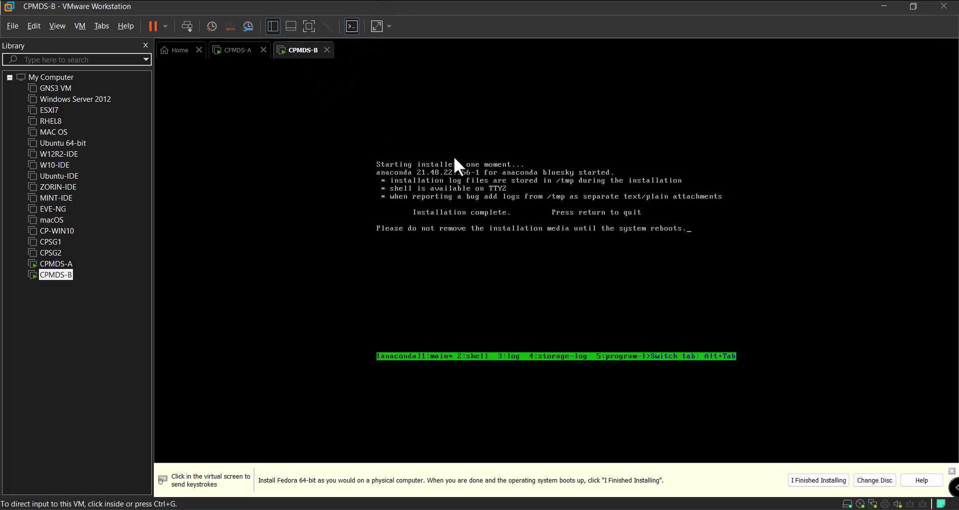
click(577, 207)
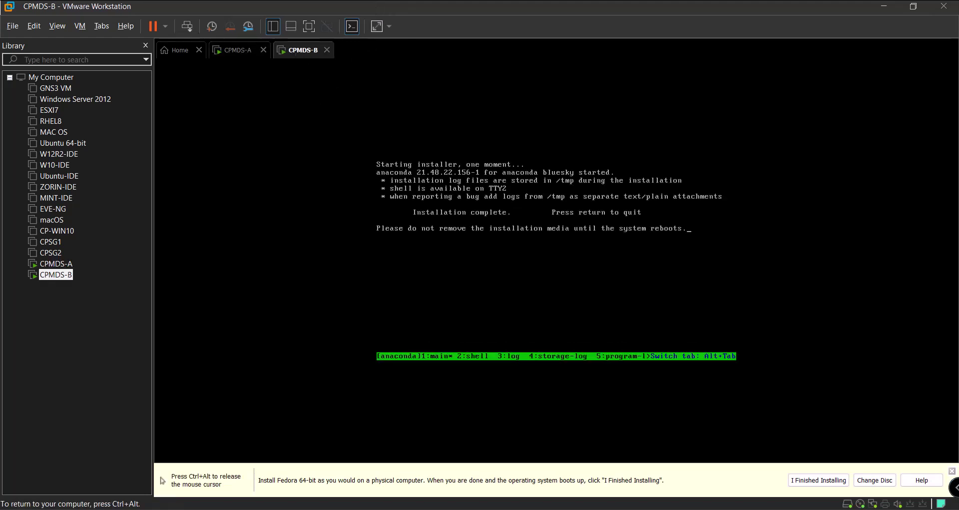
key(Return)
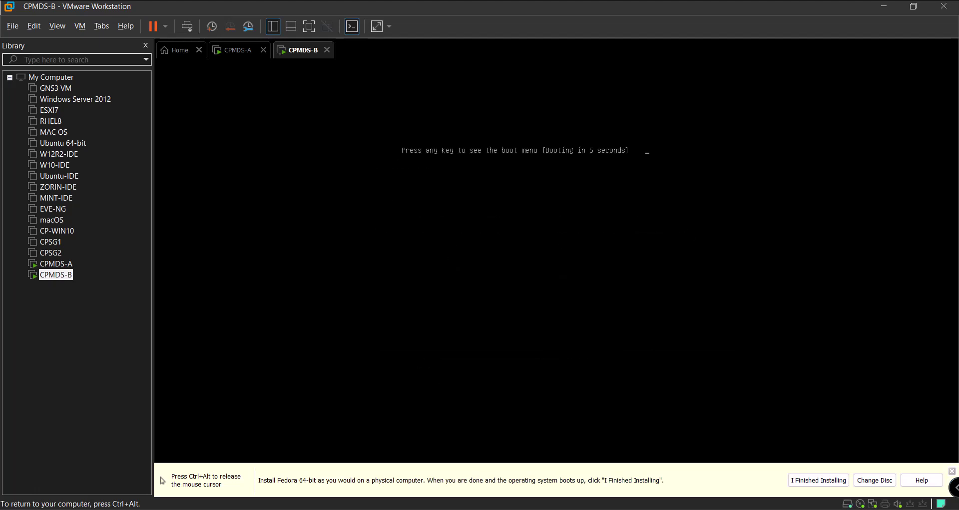
key(ctrl+alt)
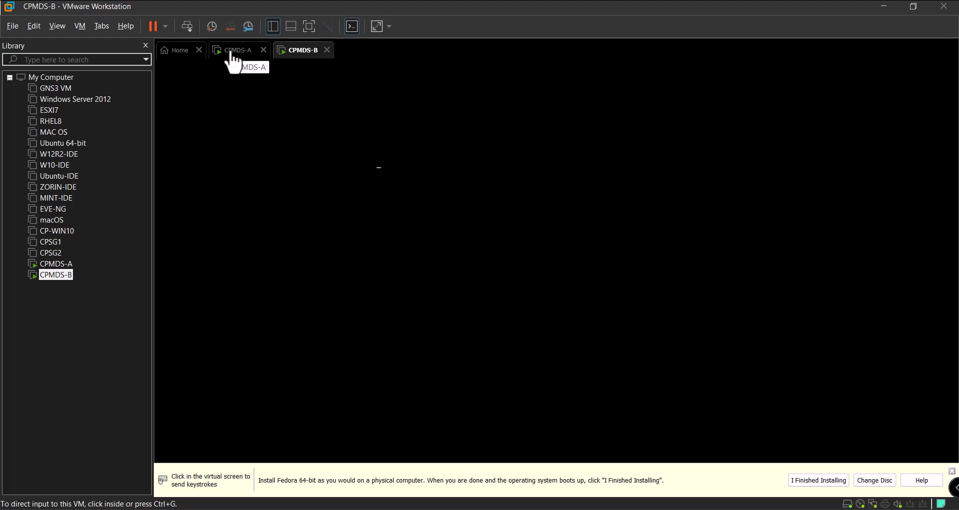
click(239, 54)
click(412, 195)
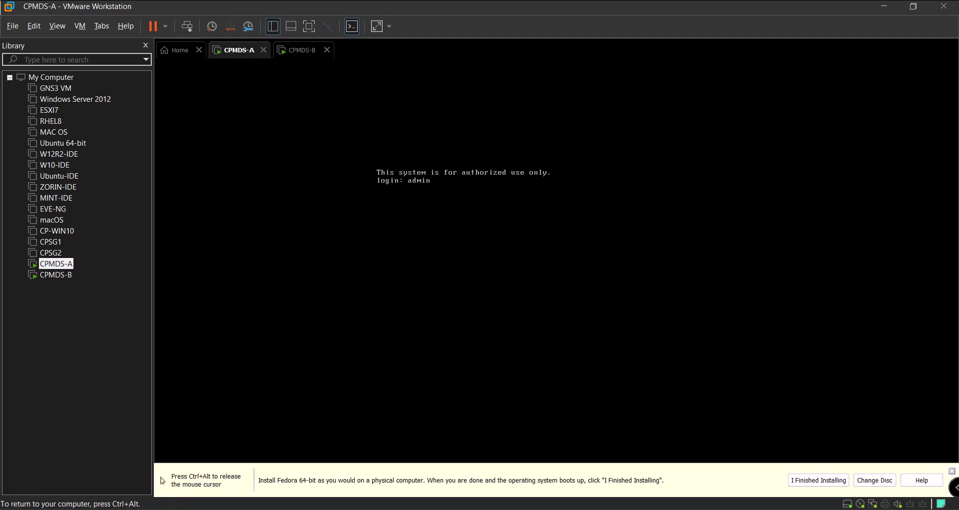
Log in to CPMDS-A as admin and show eth0 details, confirming 192.168.11.150/24
key(Return)
key(Return)
key(Return)
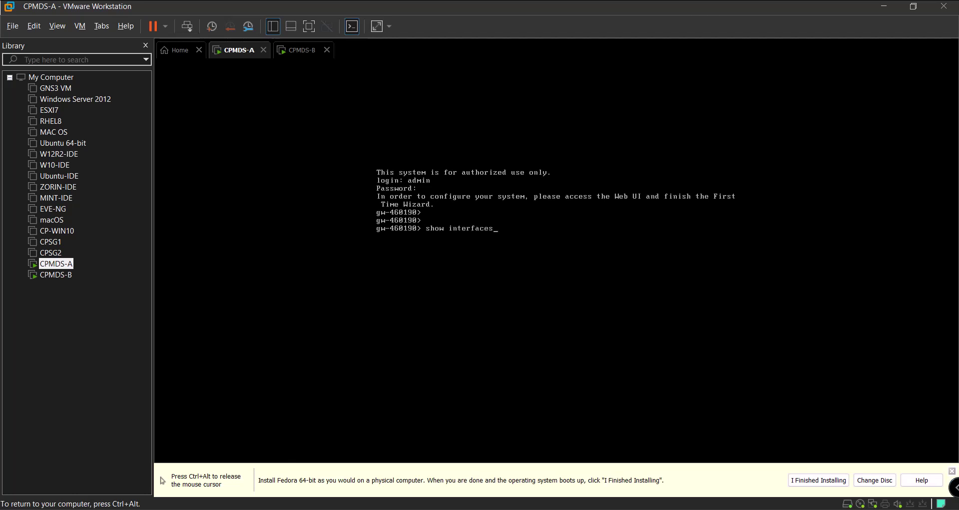
key(Return)
key(Up)
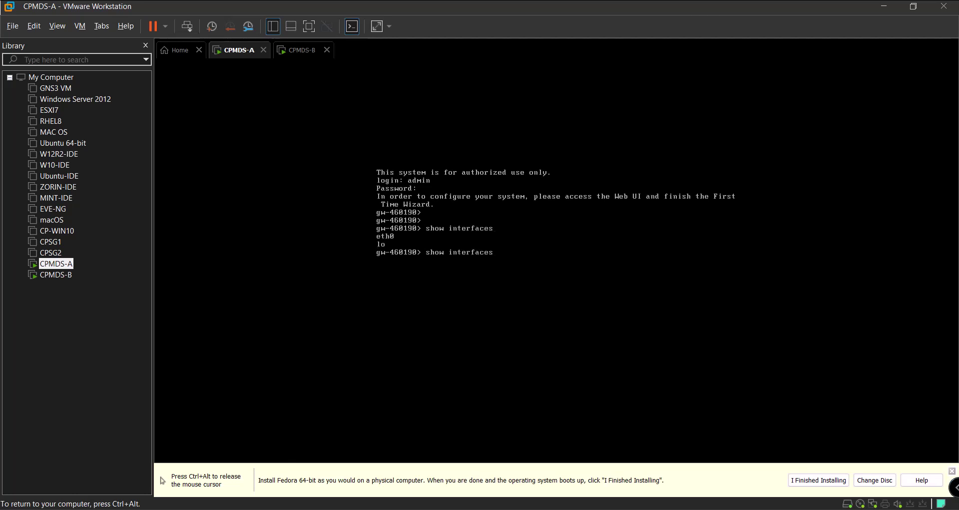
text(eth0)
key(Return)
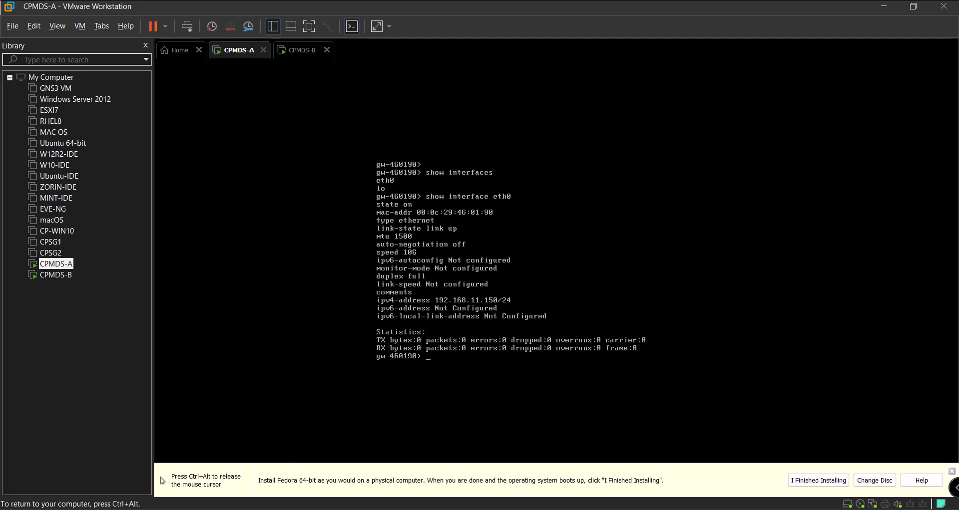
key(ctrl+alt)
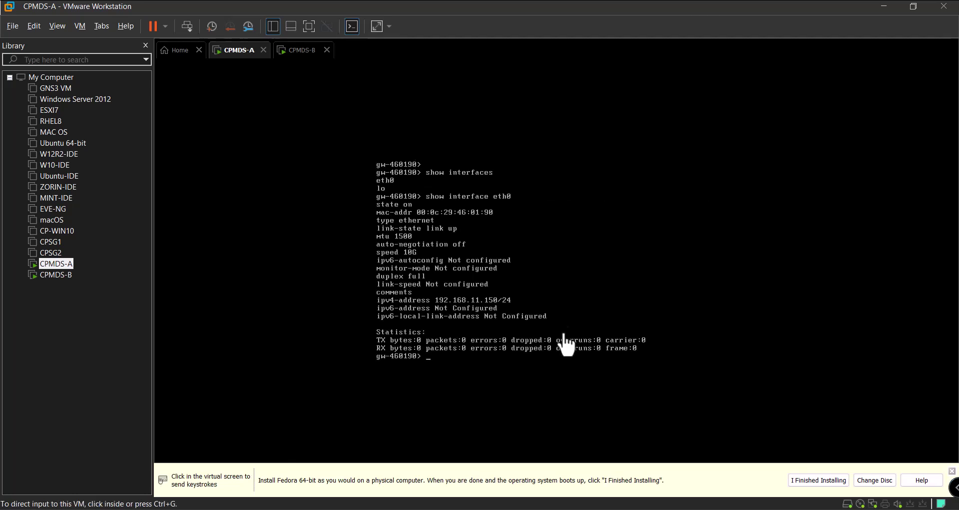
click(298, 51)
click(252, 56)
click(470, 455)
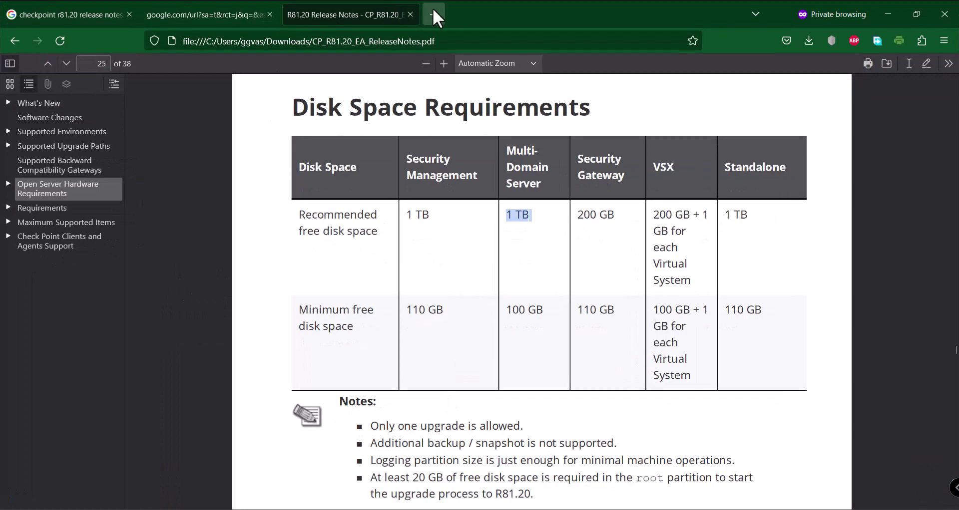
click(434, 15)
text(htt)
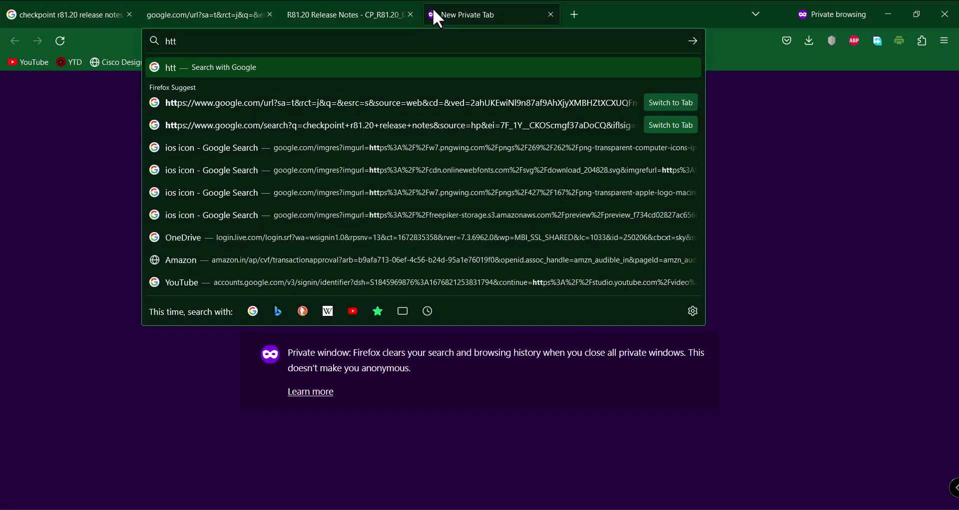
text(ps://1)
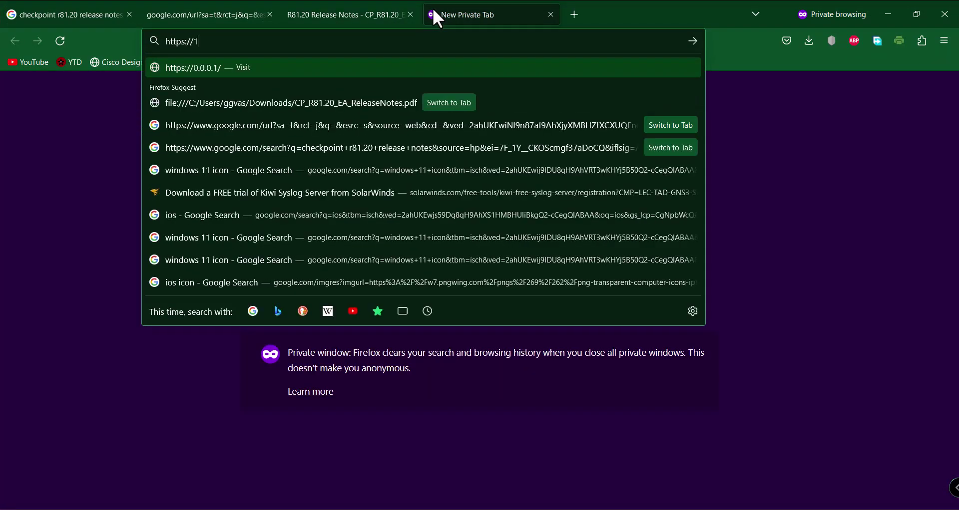
text(92.168.11)
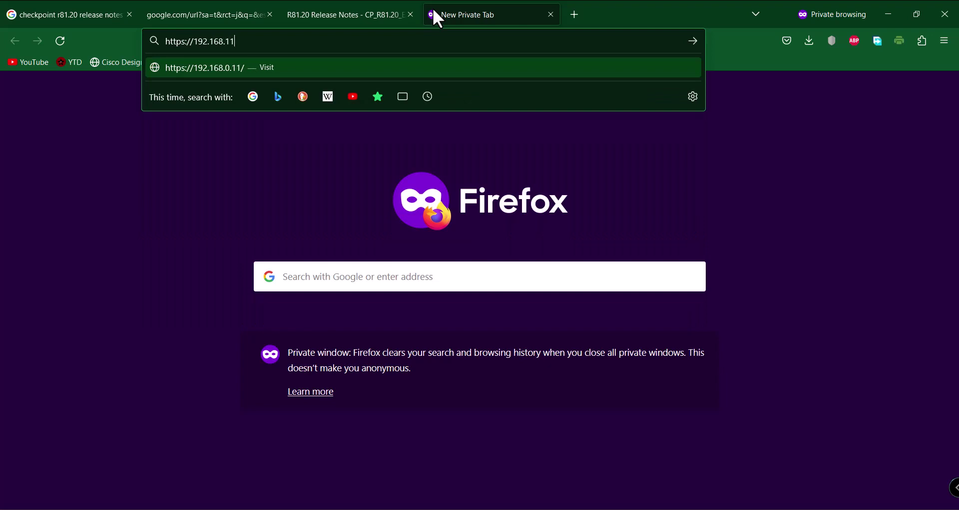
text(.150)
key(Return)
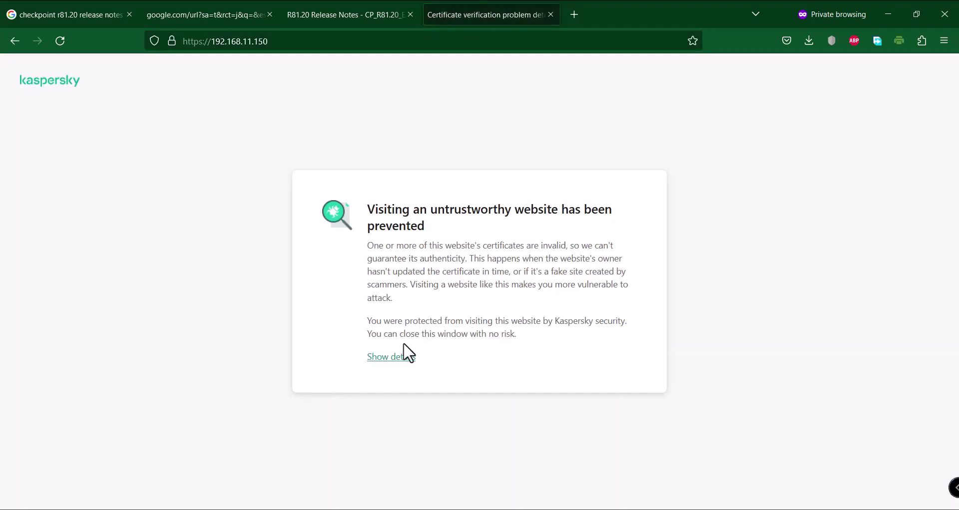
click(402, 356)
click(481, 398)
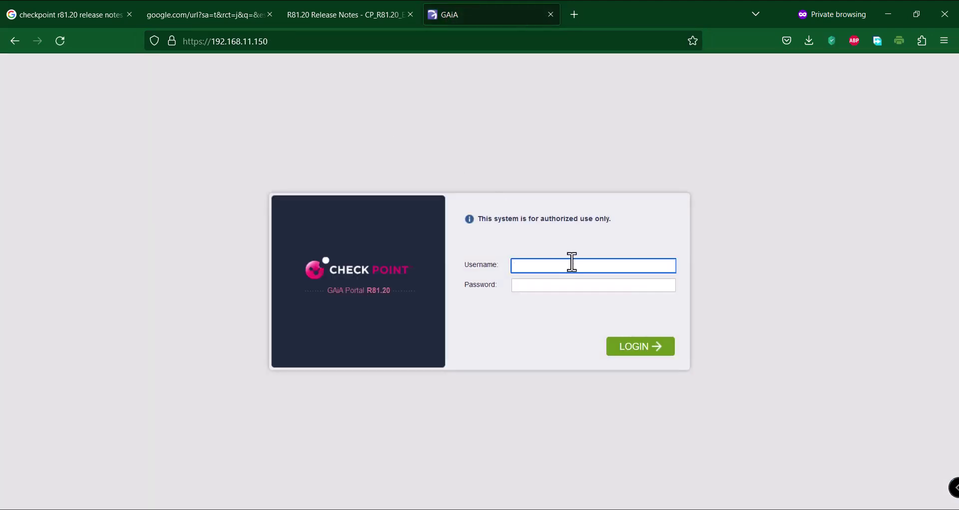
Sign in to the Gaia Portal with the admin username and password
text(min)
key(Tab)
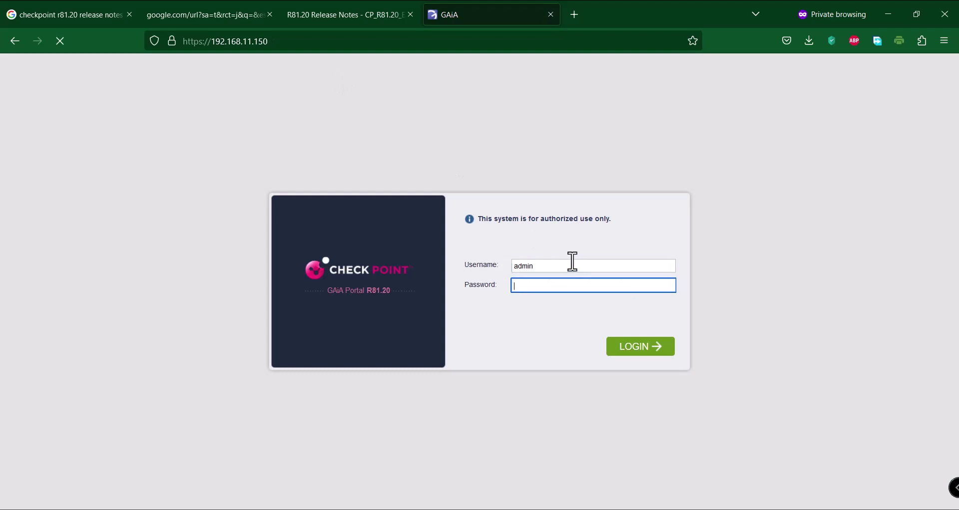
text(*)
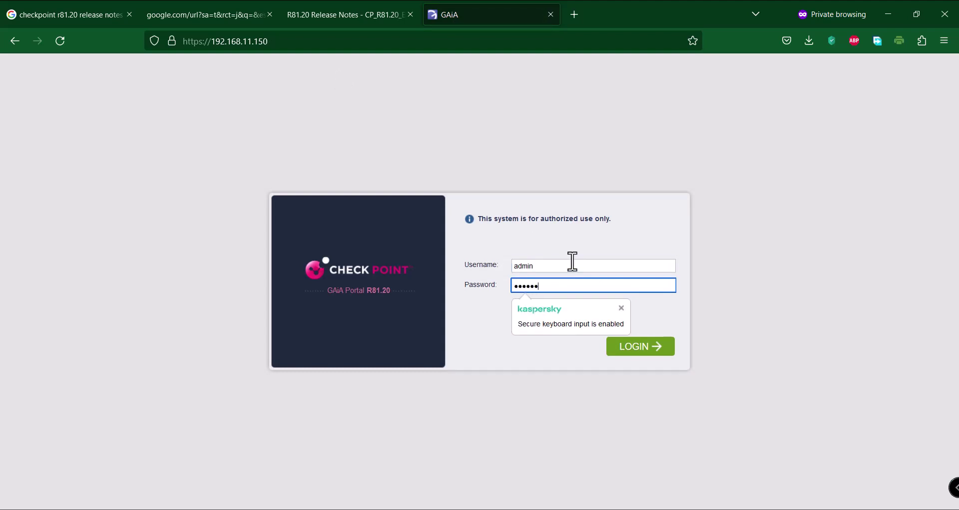
key(Return)
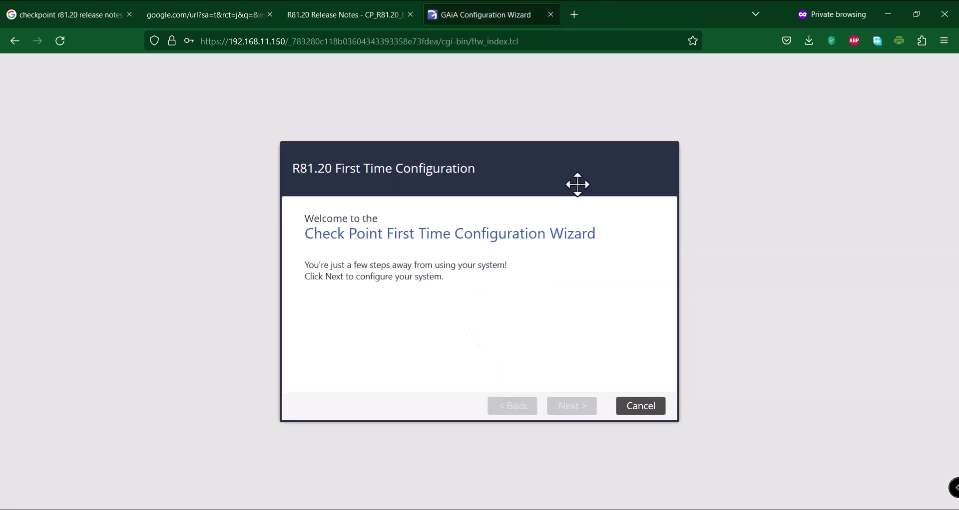
Advance past the Welcome page, keeping 'Continue with R81.20 configuration', to Management Connection
click(575, 408)
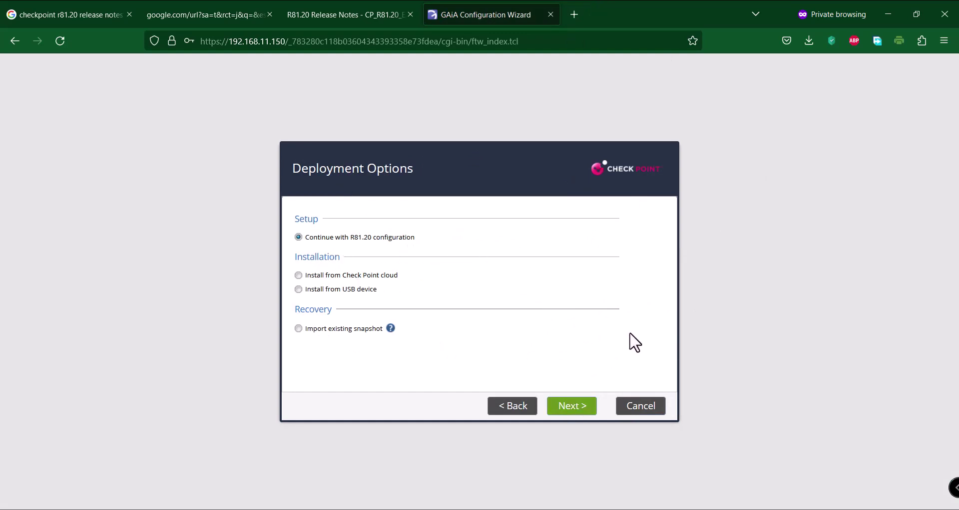
click(574, 412)
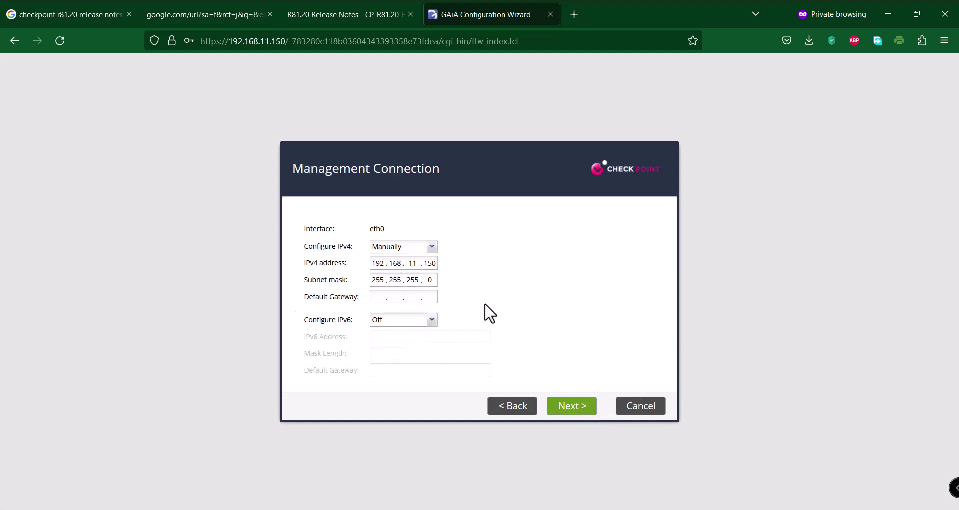
Log in to CPMDS-B's console as admin, show eth0 (192.168.11.151/24), then minimize VMware
mouse_move(684, 509)
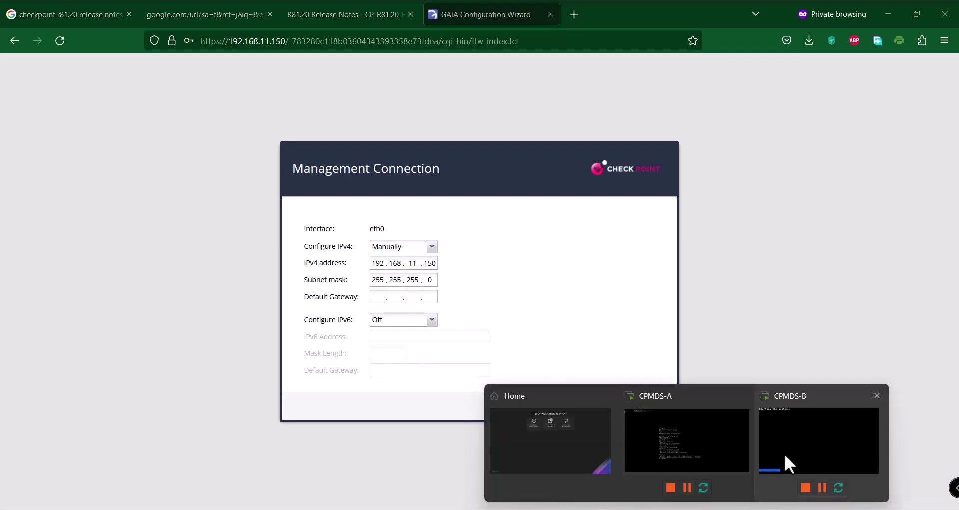
click(784, 455)
click(474, 231)
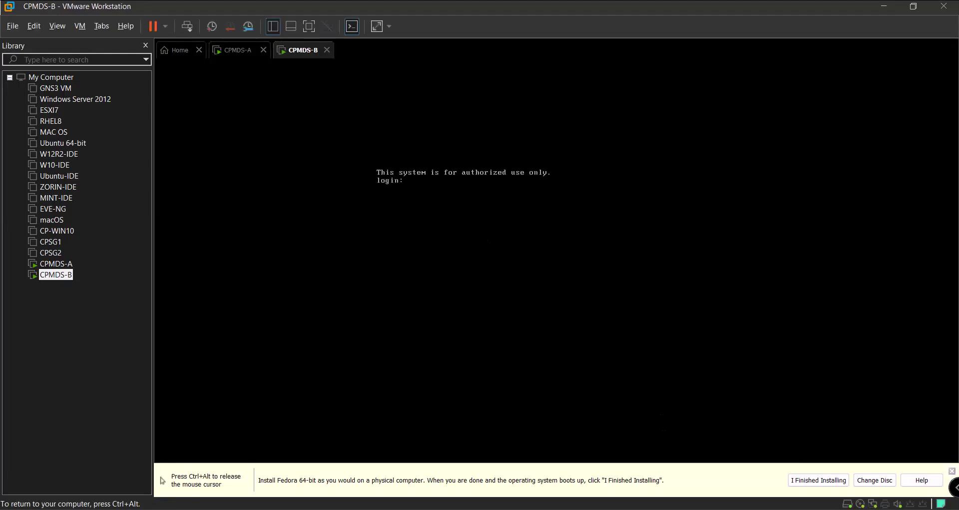
text(admin)
key(Return)
key(Return)
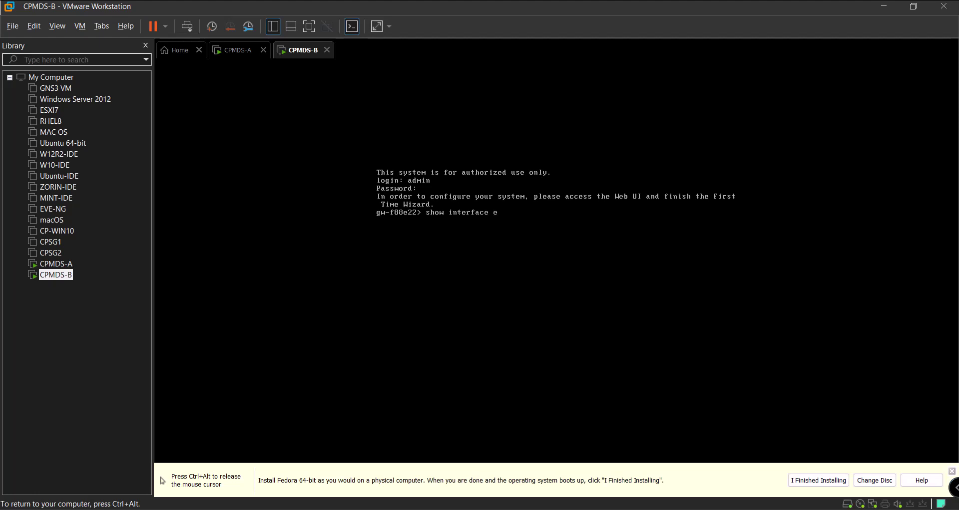
key(Return)
key(ctrl+alt)
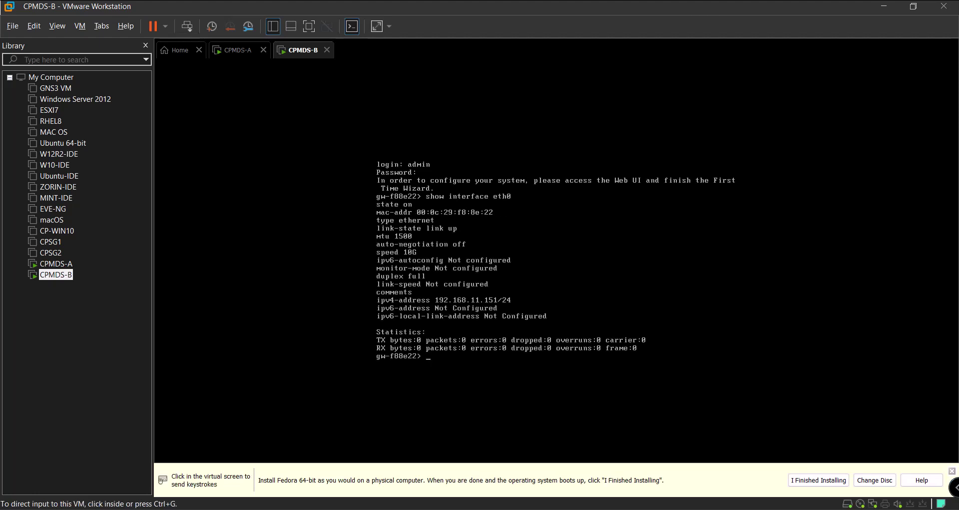
click(879, 6)
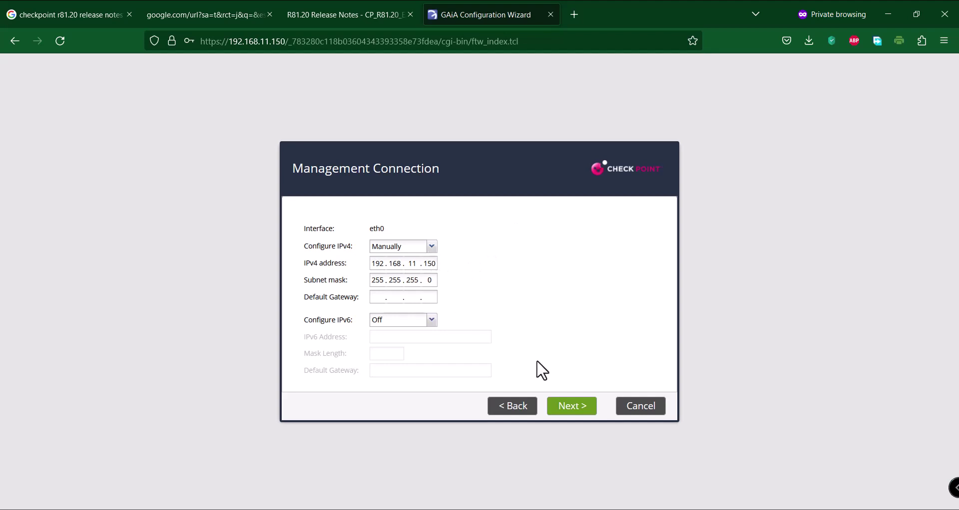
Rename the host from gw-460190 to CPMDS-A and keep the default date and time
click(585, 410)
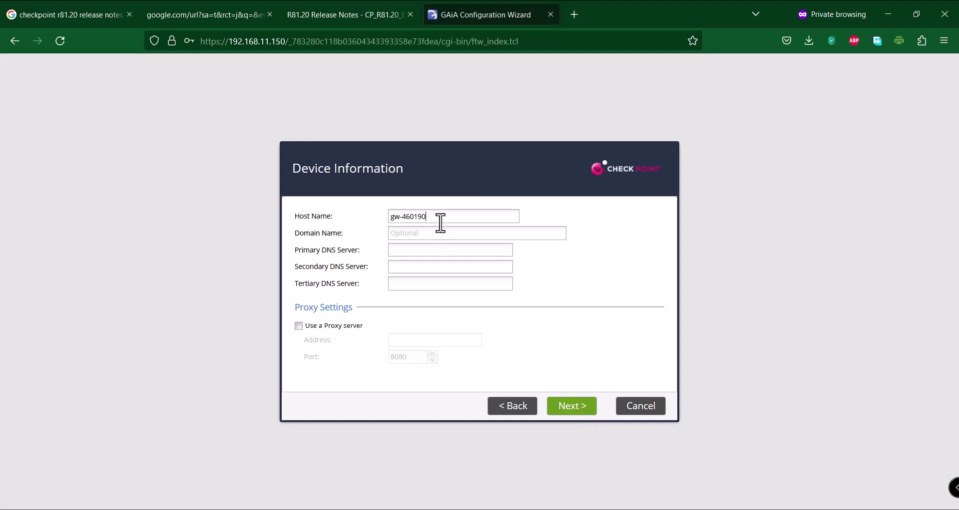
drag(439, 217, 368, 210)
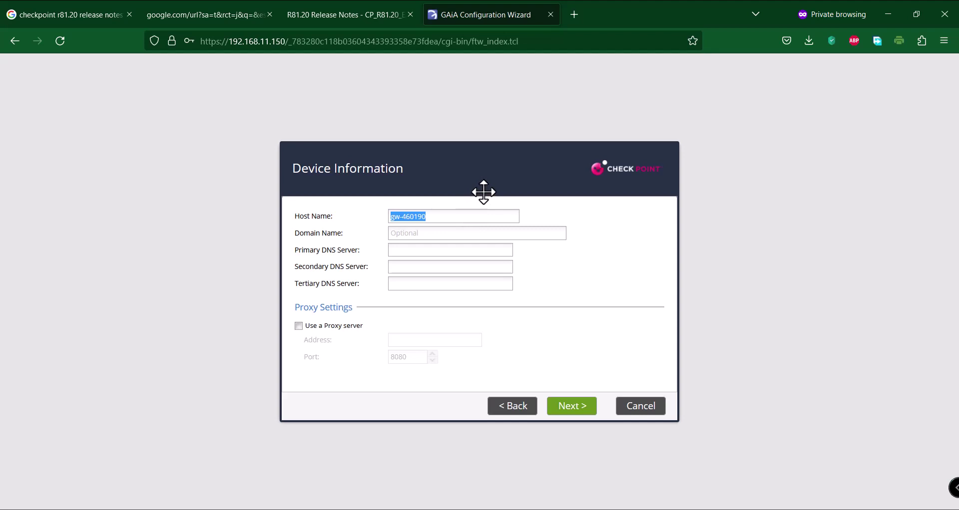
text(CPMDS-A)
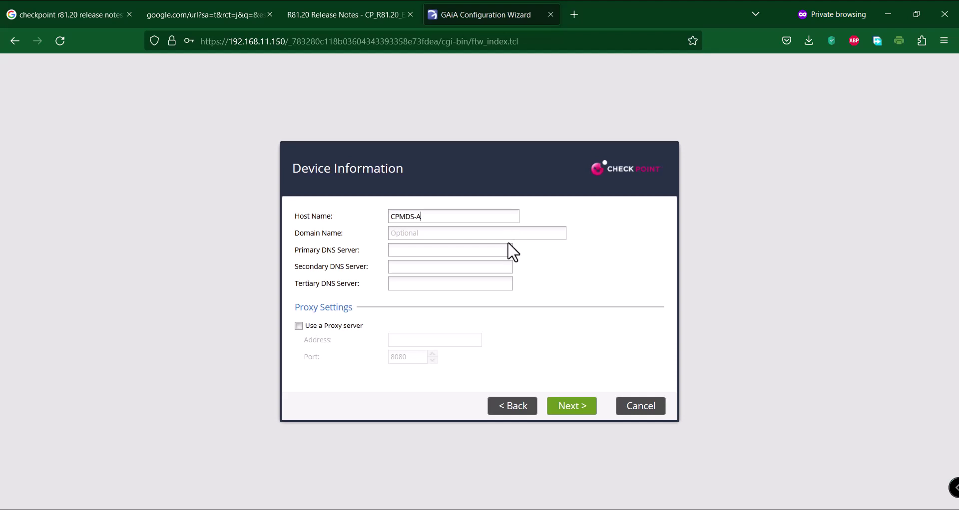
click(576, 409)
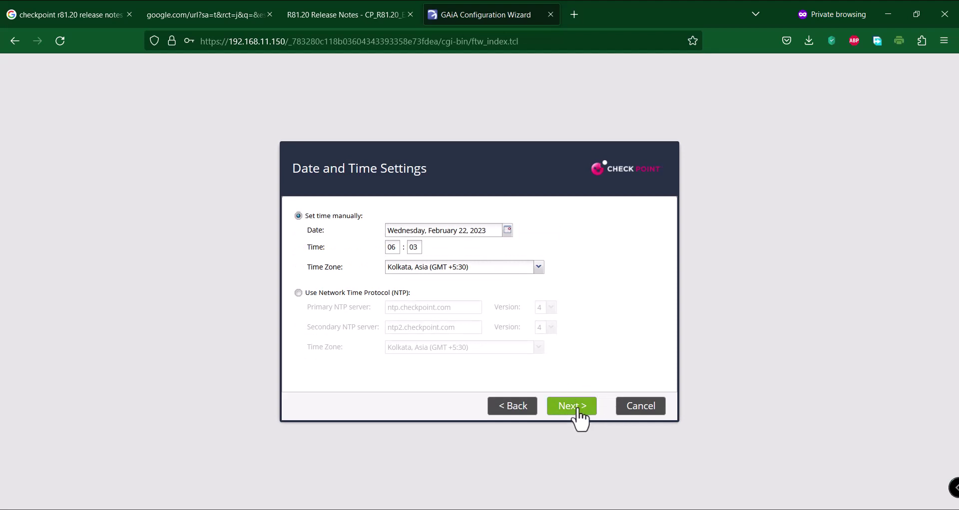
click(577, 408)
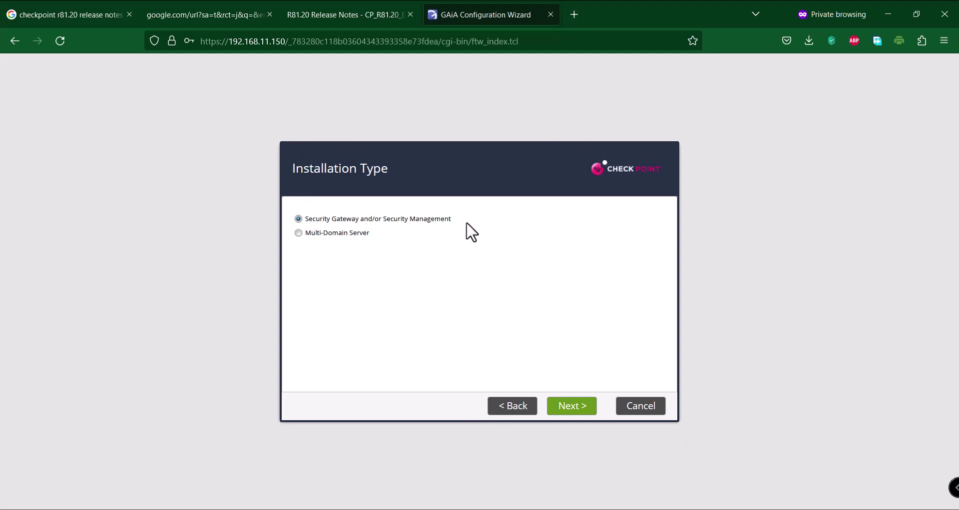
Choose Primary Multi-Domain Server with eth0 leading VIP and GUI clients from any host, then finish
click(298, 233)
click(572, 407)
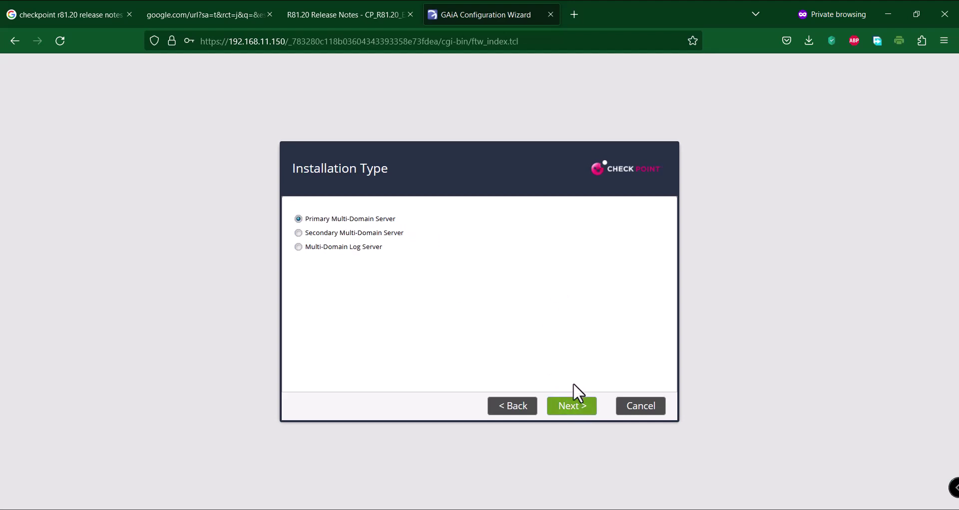
click(572, 407)
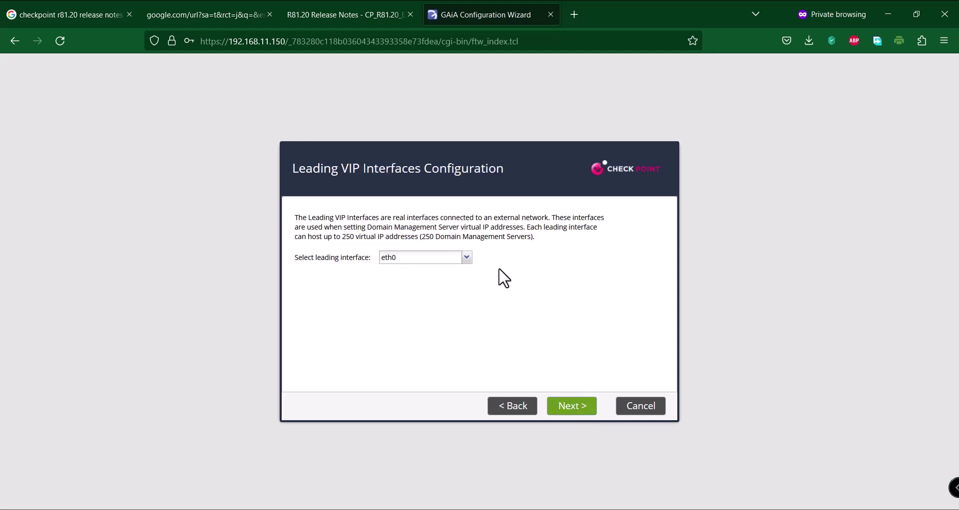
click(588, 416)
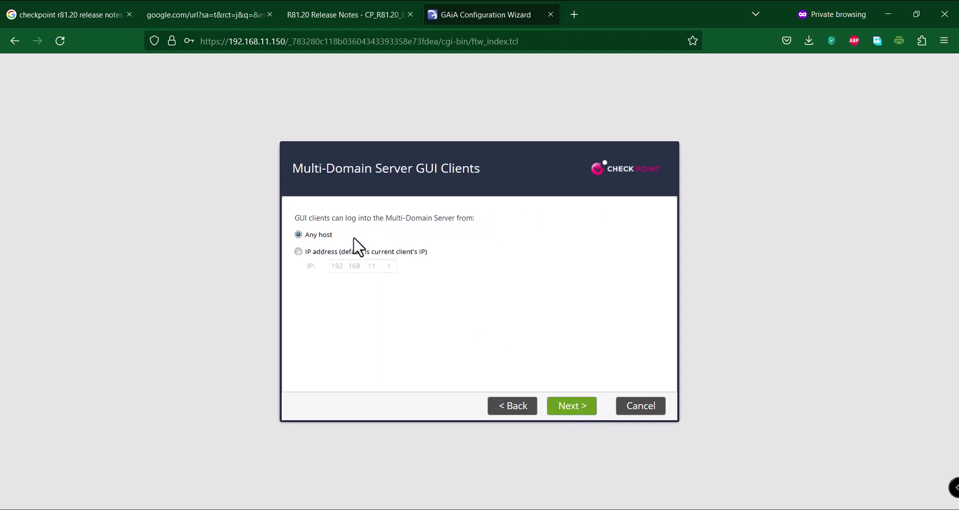
click(577, 412)
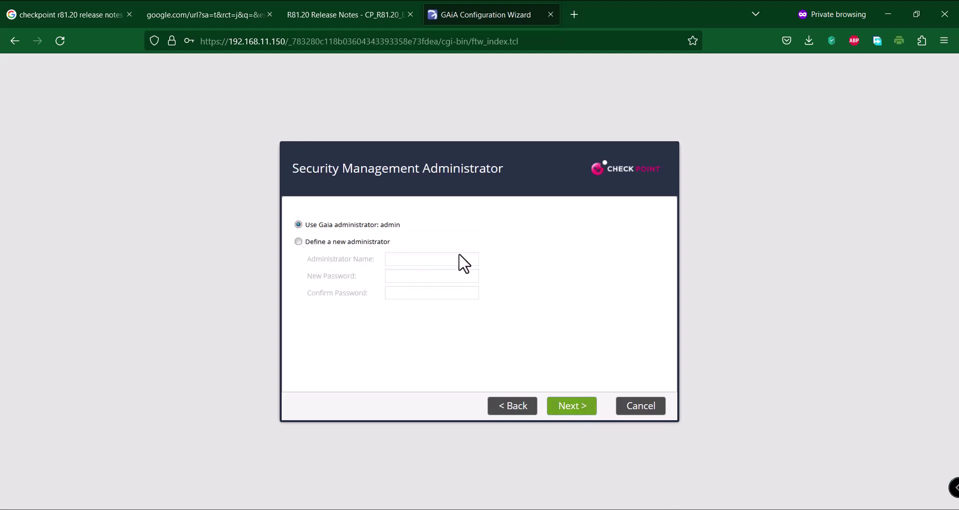
click(573, 410)
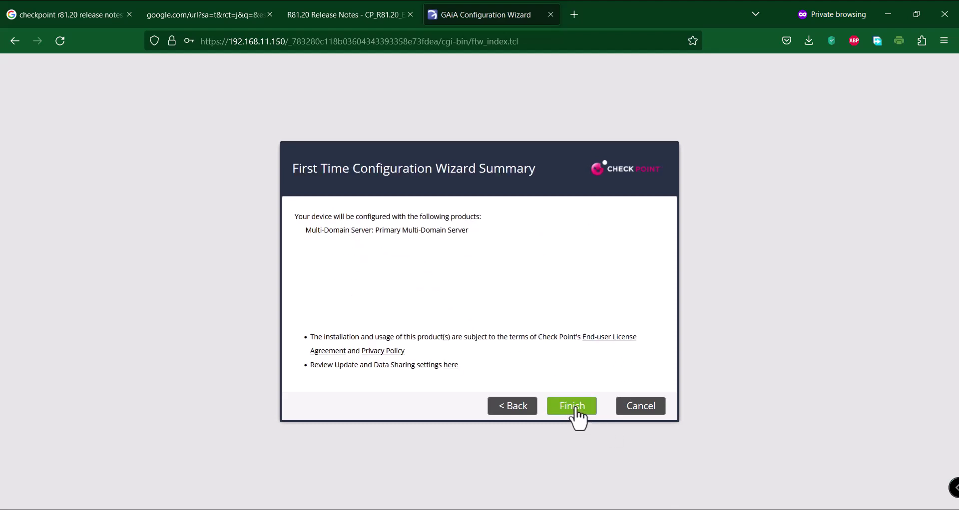
click(582, 414)
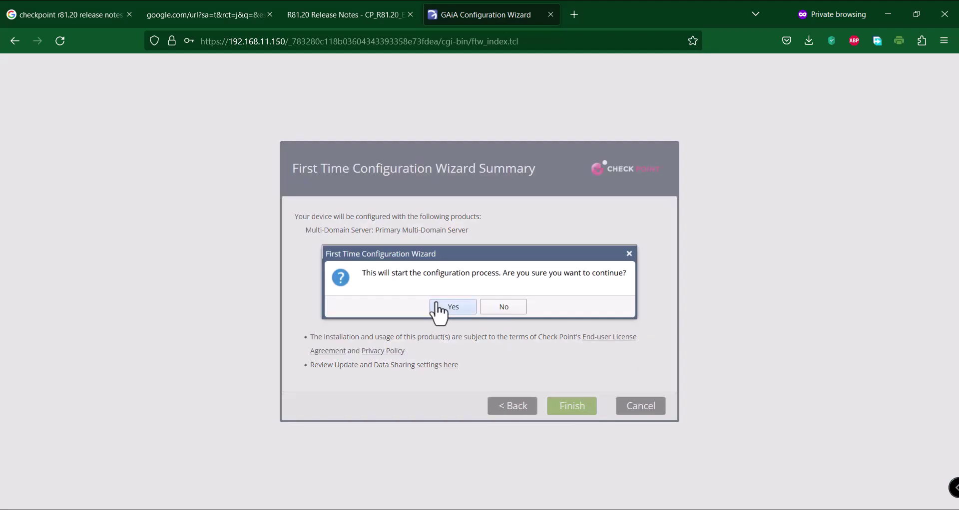
Confirm starting CPMDS-A's configuration and load 192.168.11.151 in a new private tab
click(442, 308)
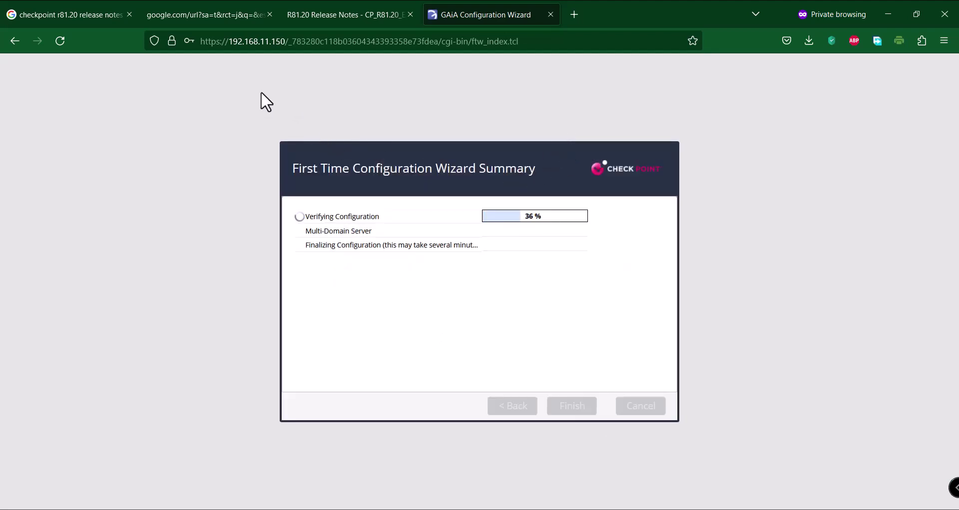
drag(201, 42, 286, 43)
key(ctrl+c)
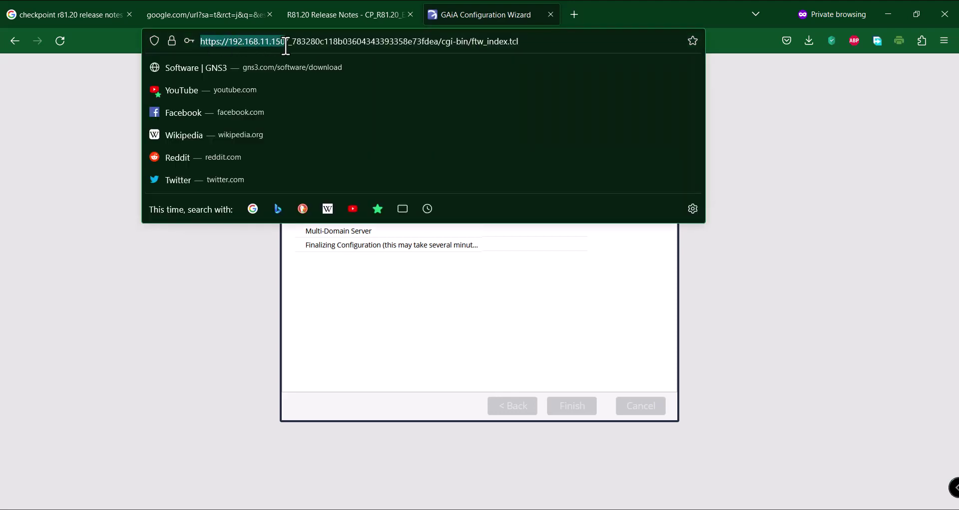
click(103, 207)
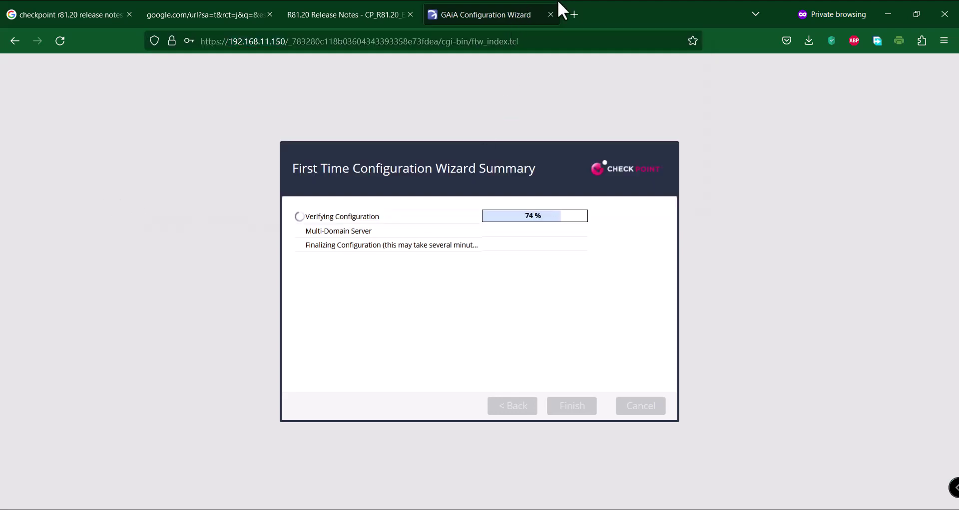
click(573, 14)
key(ctrl+v)
drag(247, 42, 265, 47)
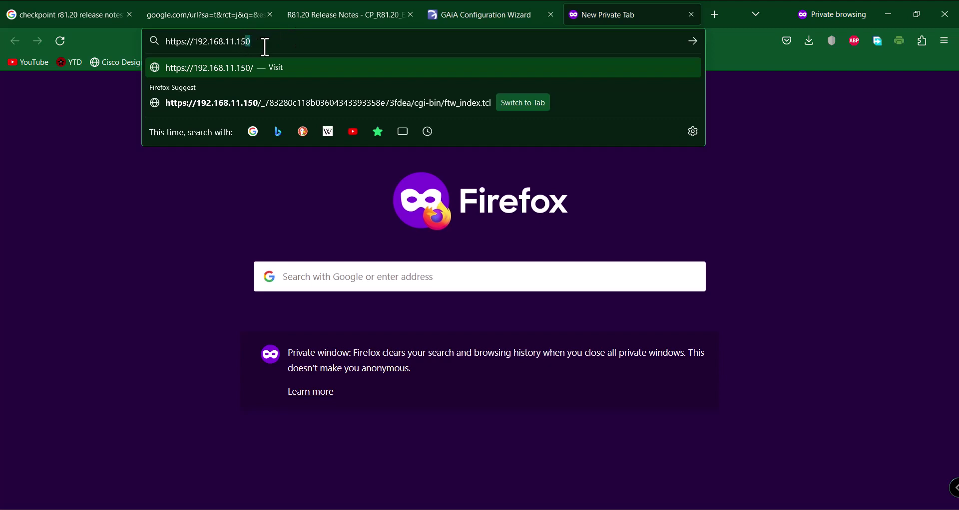
text(1)
key(Return)
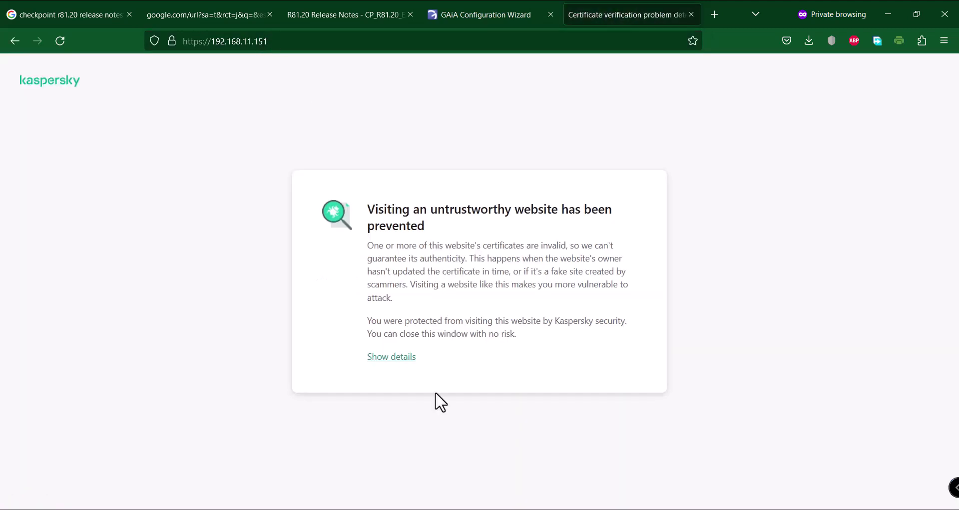
Bypass the certificate warning and log in to the second server as admin with its password
click(396, 357)
click(502, 397)
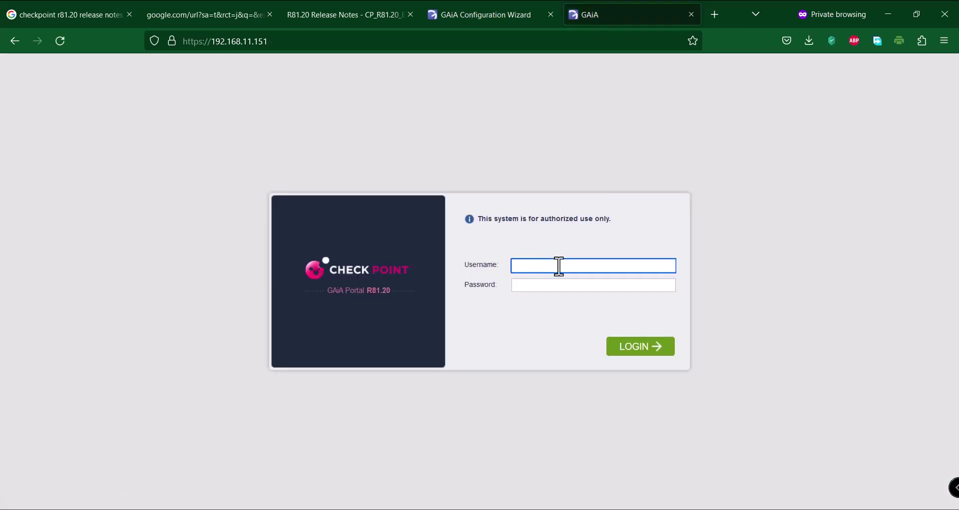
text(admin)
key(Tab)
text(adm)
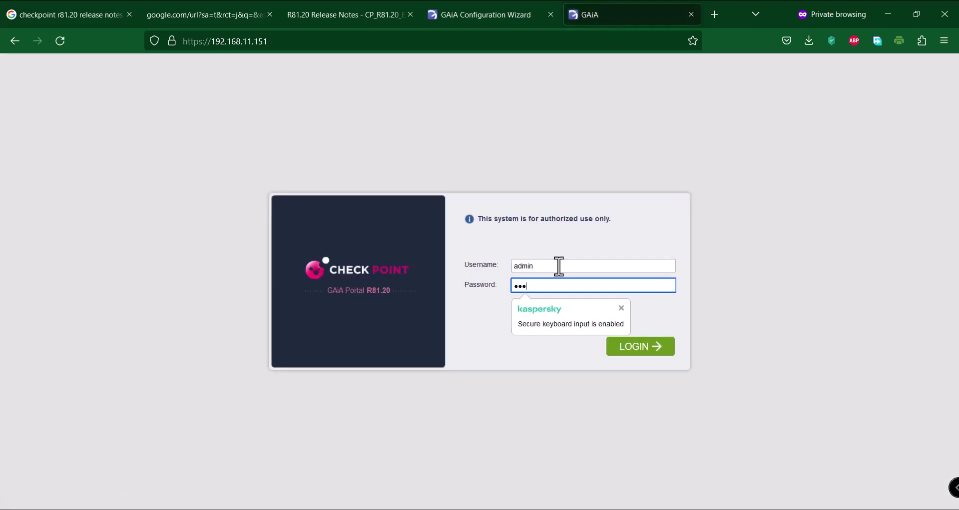
text(in1234)
key(Return)
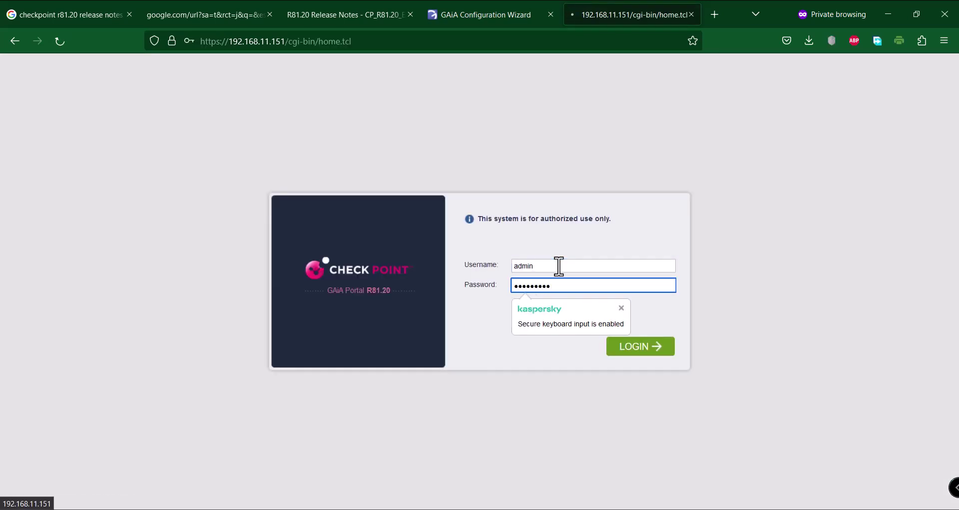
click(475, 14)
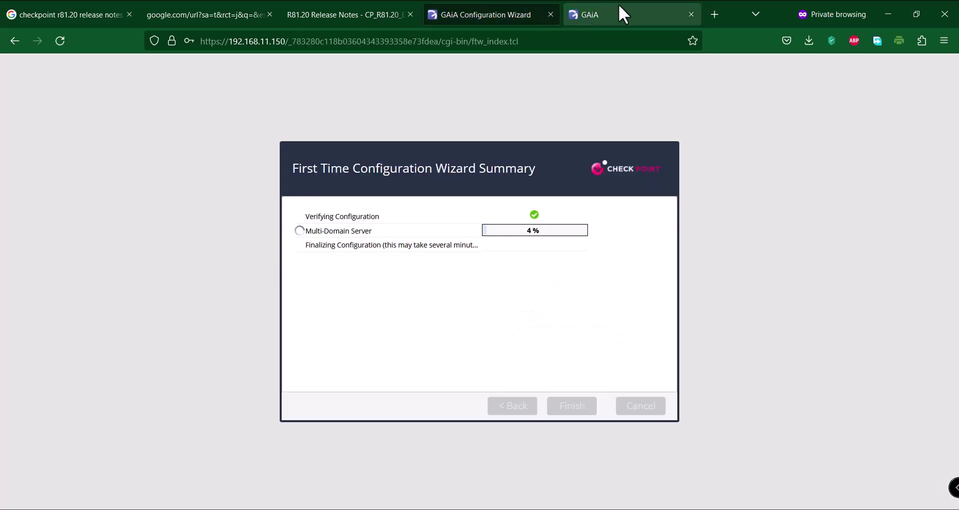
click(634, 2)
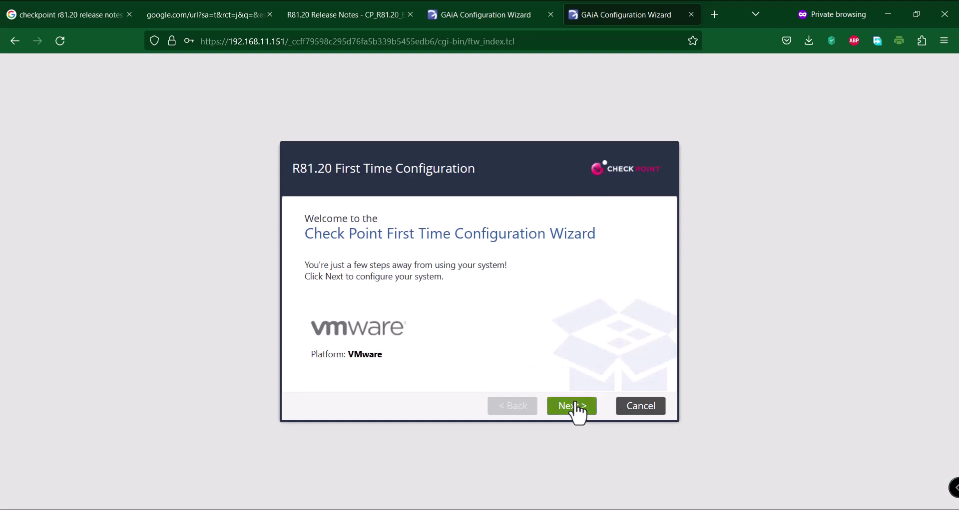
Advance through welcome, deployment and management connection pages, naming the host CPMDS-B
click(574, 408)
click(581, 412)
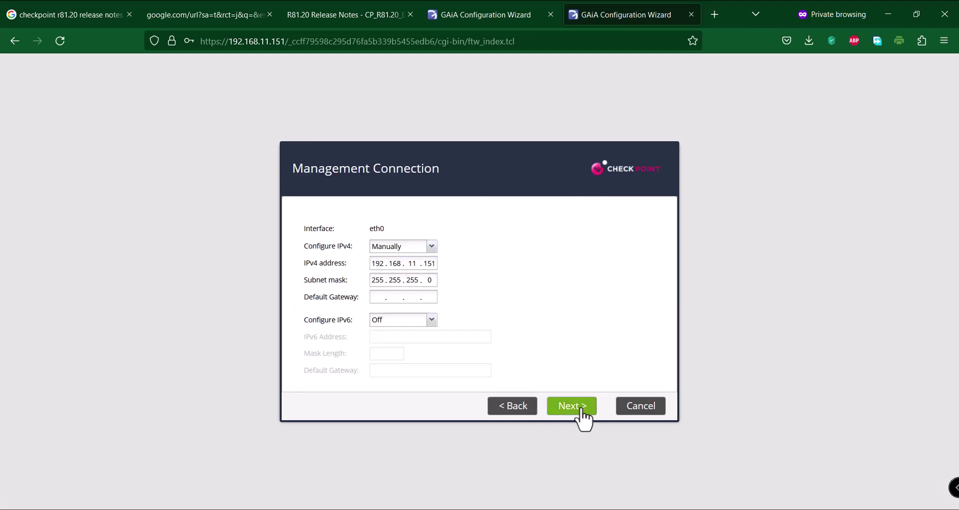
click(581, 411)
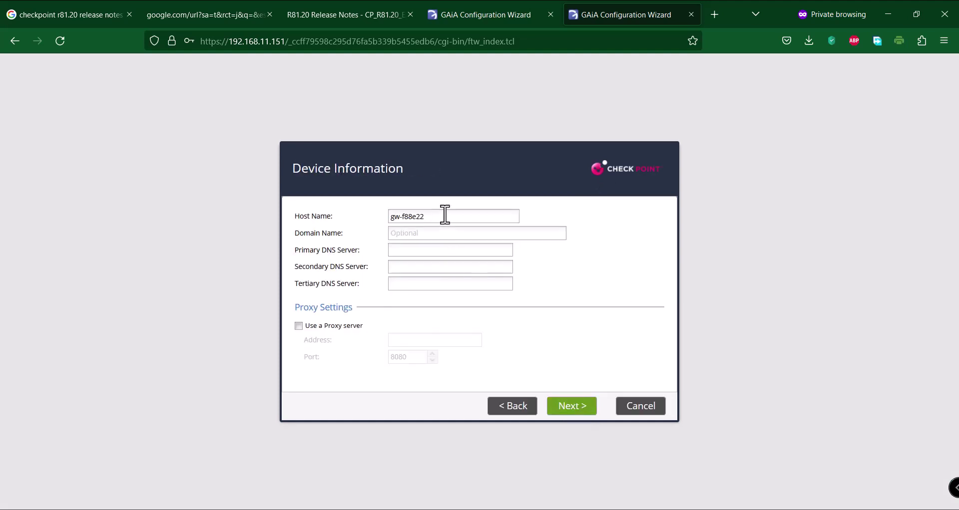
text(CPMDS-B)
click(566, 414)
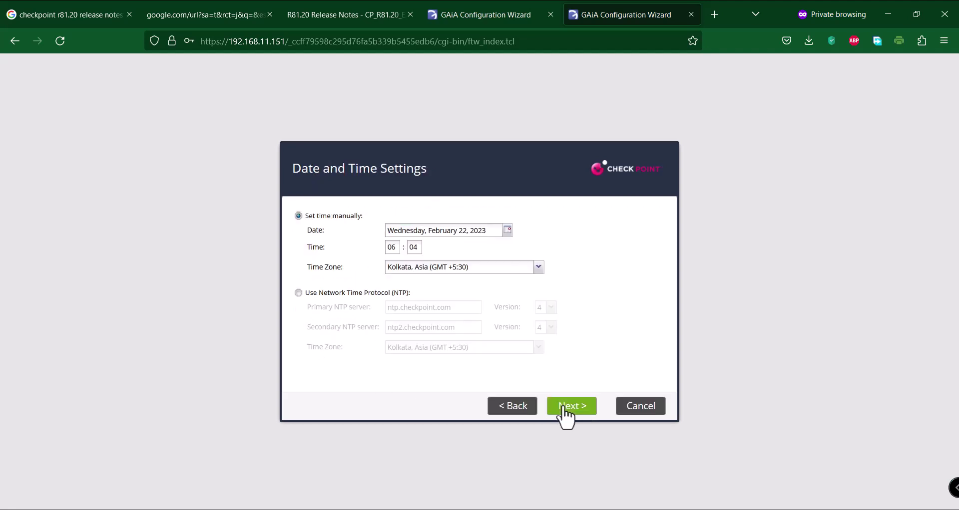
click(565, 414)
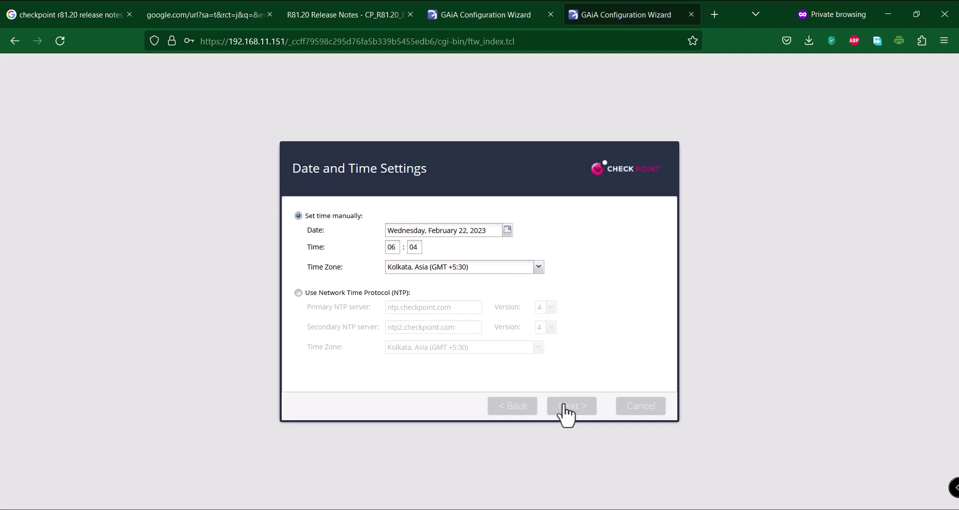
click(482, 2)
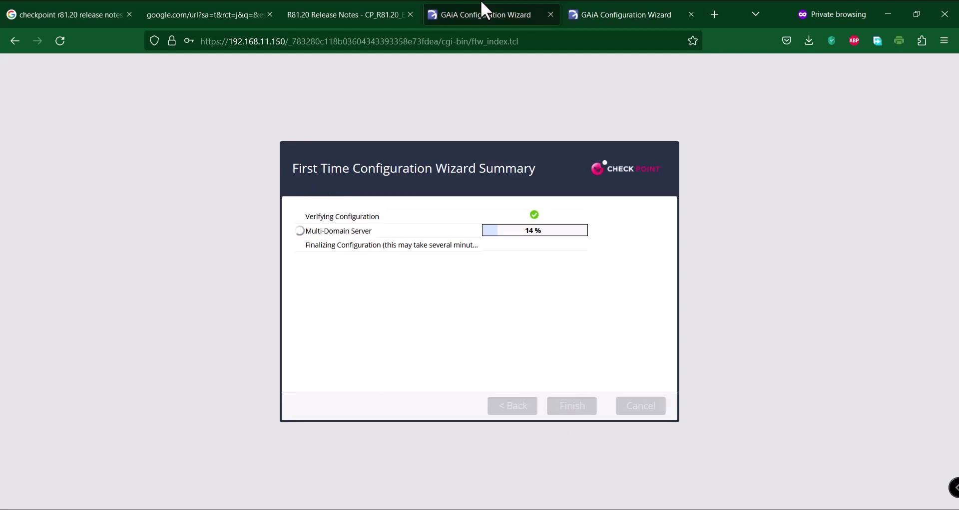
click(607, 2)
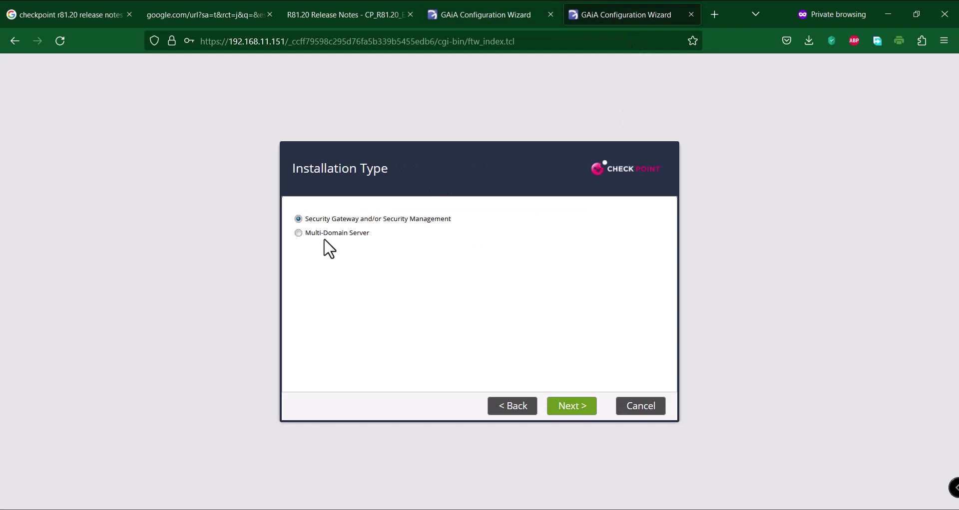
Set the installation type to Multi-Domain Server as Secondary, keeping the leading VIP interface settings
click(298, 233)
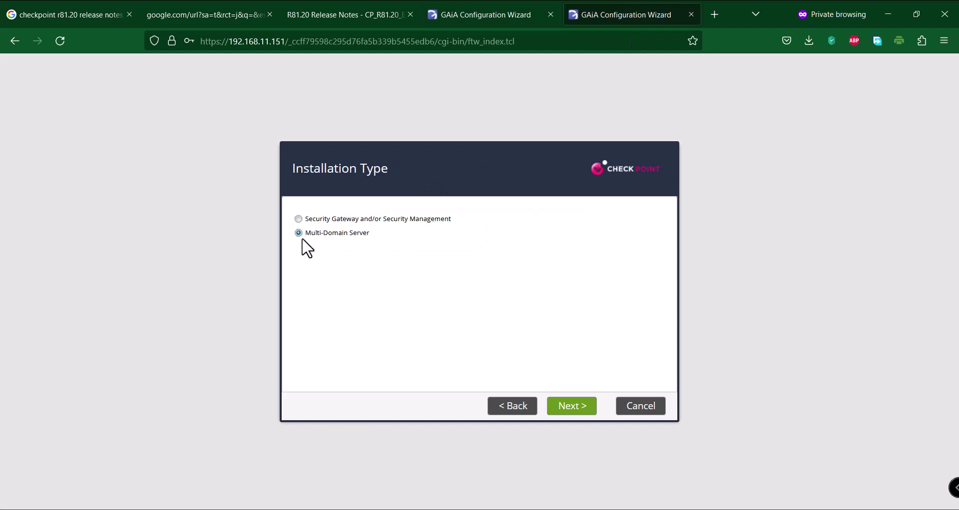
click(573, 406)
click(347, 233)
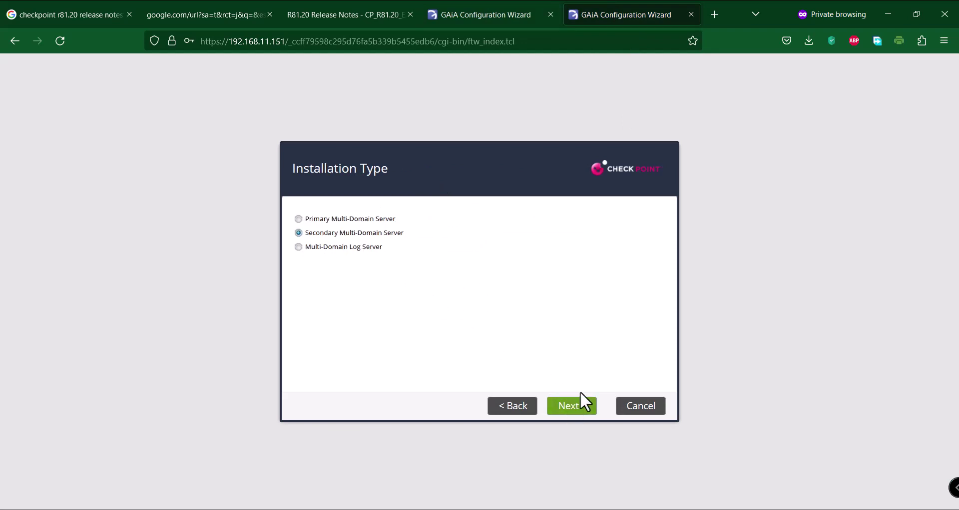
click(584, 410)
click(585, 411)
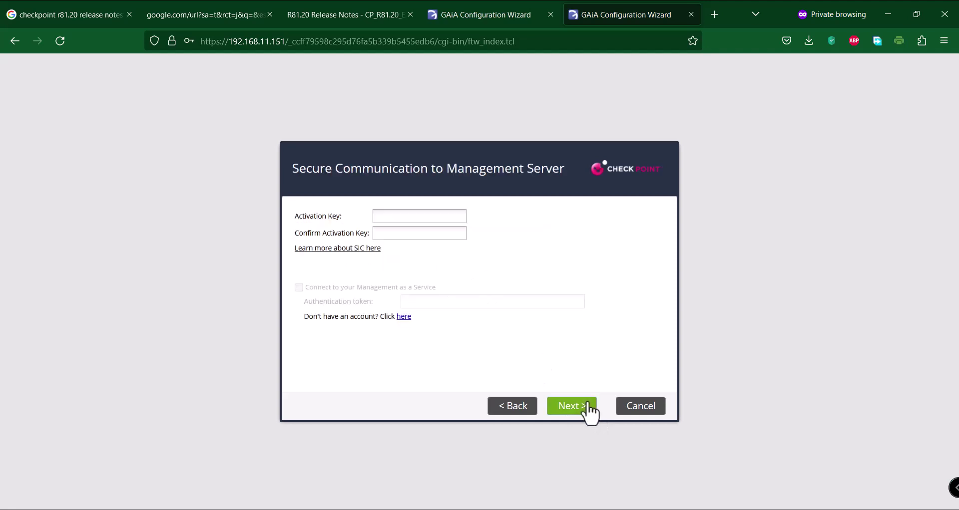
Enter the activation key in both the key and confirmation fields
click(404, 215)
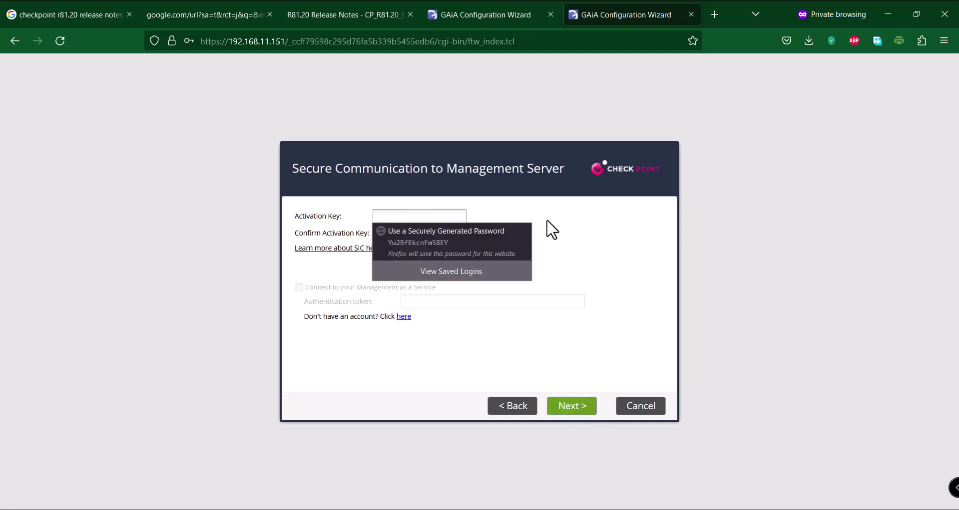
click(415, 218)
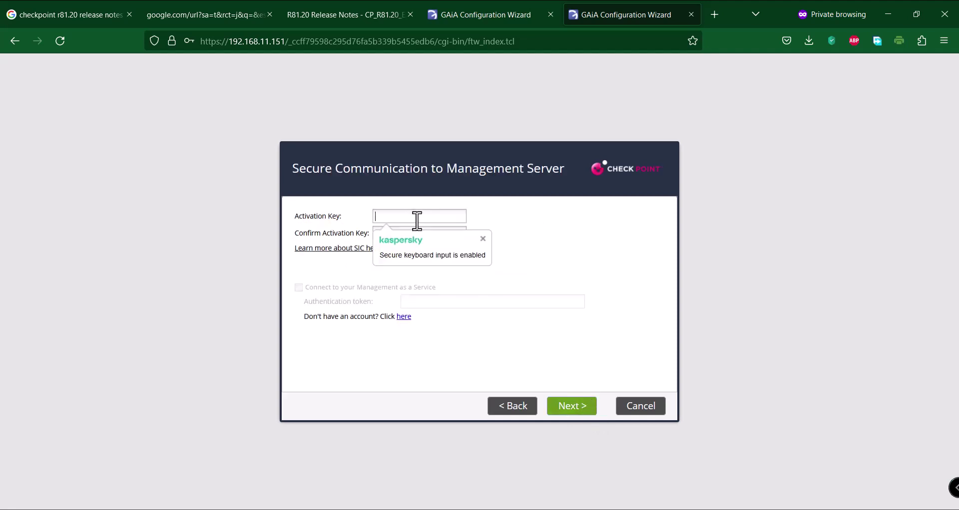
text(12345)
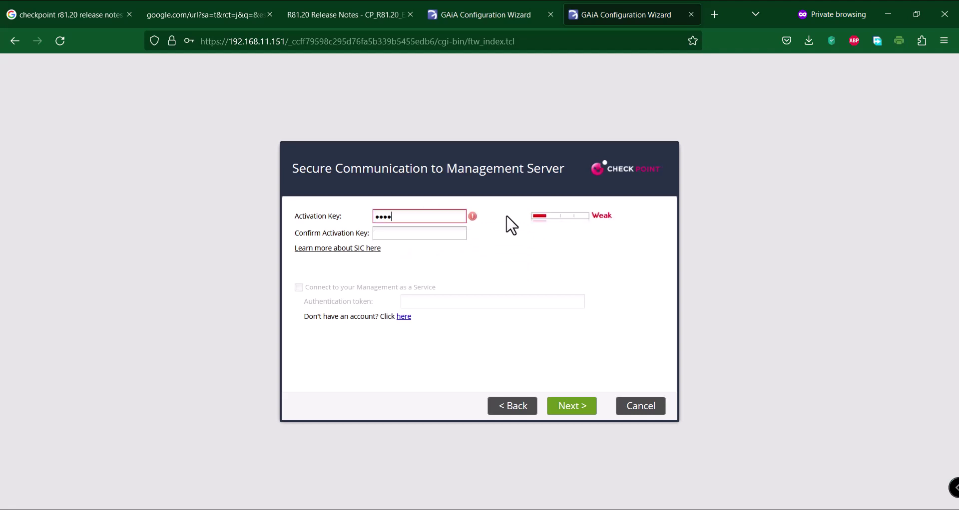
text(6789)
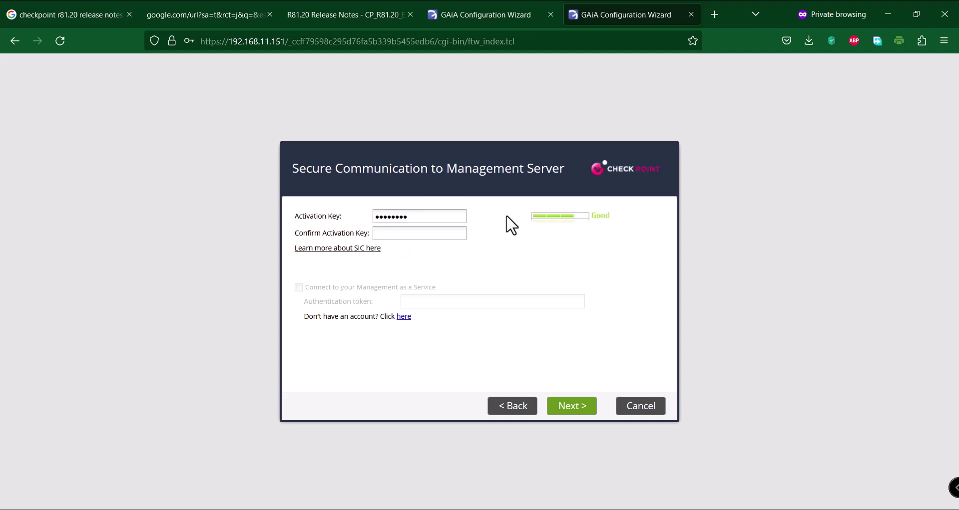
key(Tab)
text(123456)
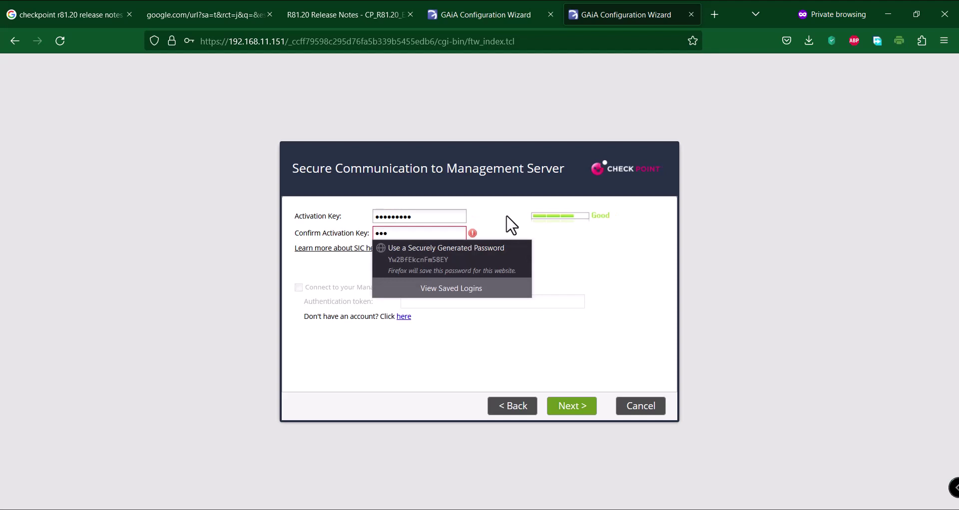
text(789)
click(601, 249)
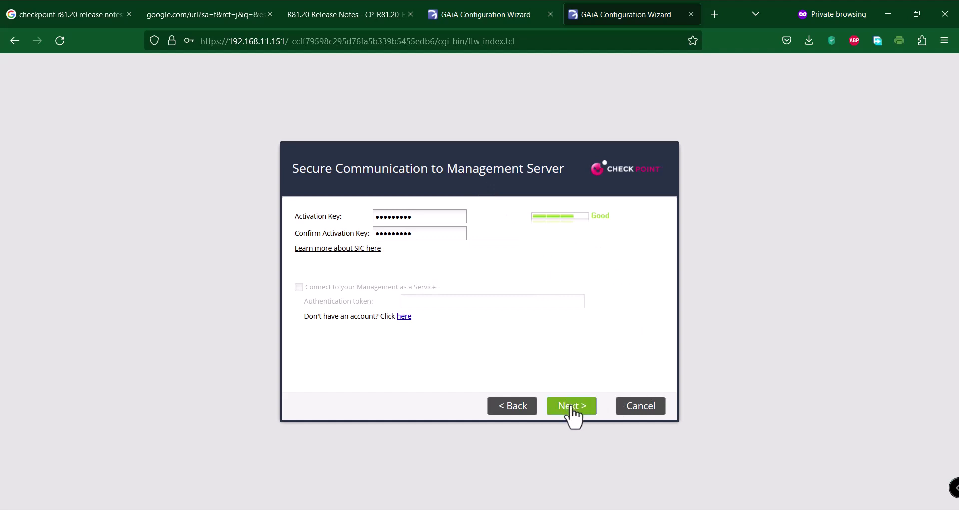
Finish the wizard to start the Secondary configuration, then check CPMDS-A's progress at 34%
click(572, 407)
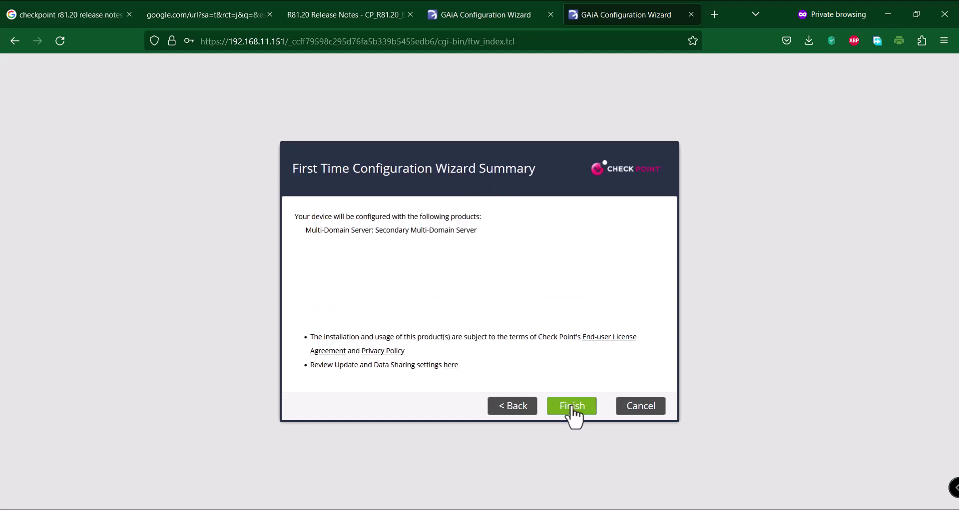
click(572, 407)
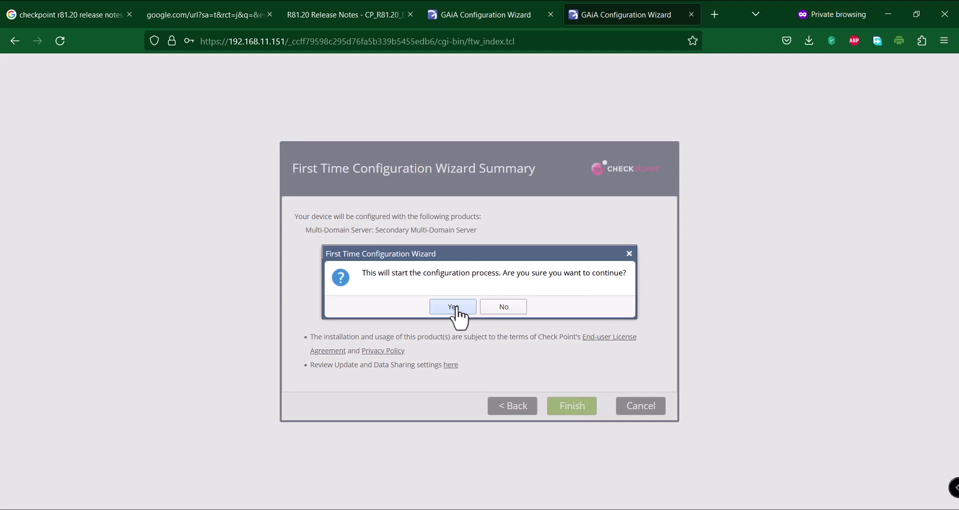
click(490, 12)
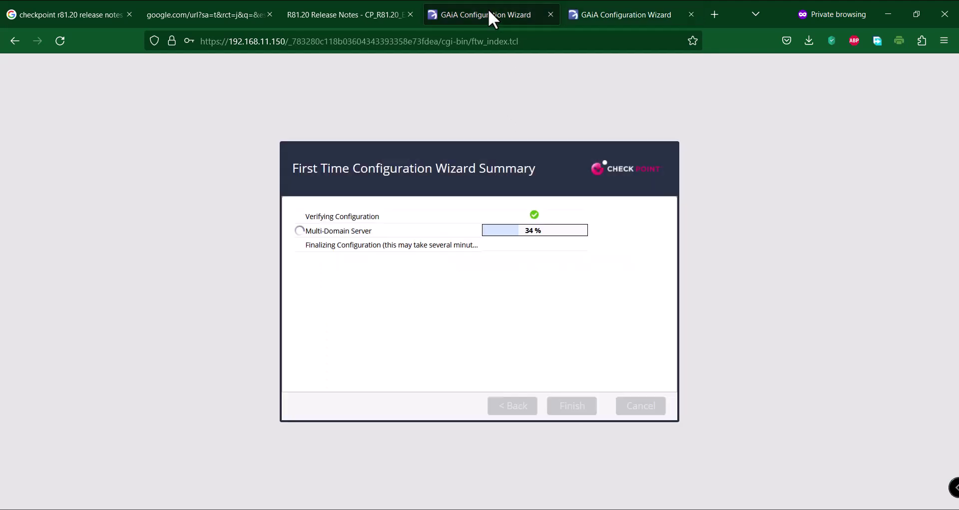
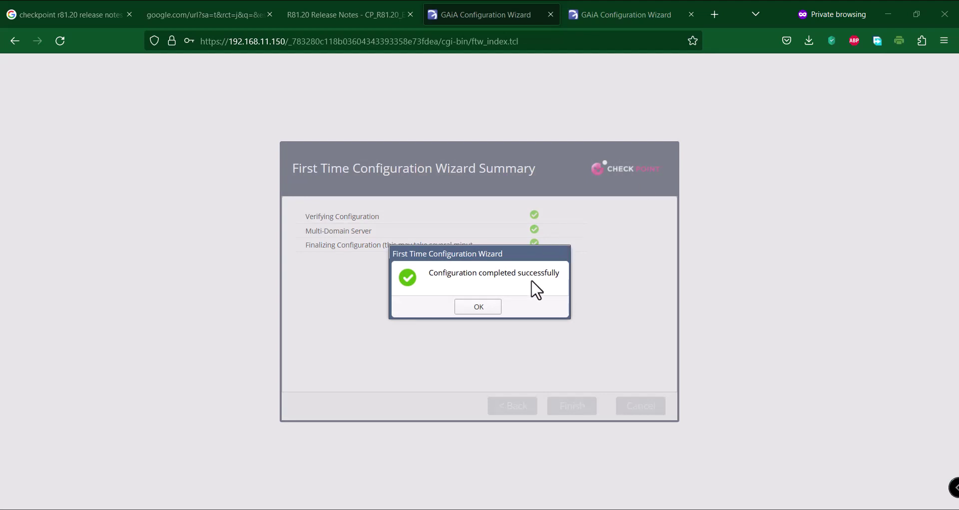
Dismiss the 'Configuration completed successfully' message to load CPMDS-A's R81.20 overview page
click(483, 308)
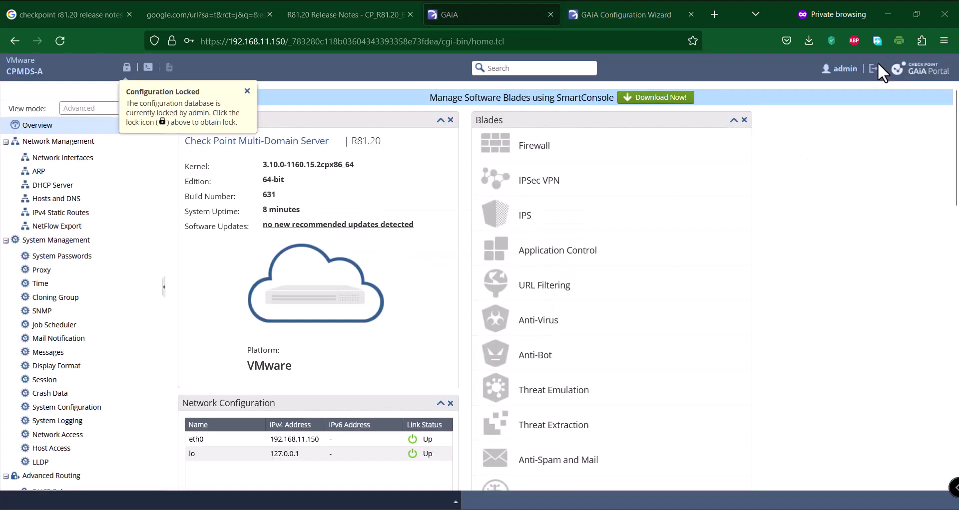
Run the secondary server's (192.168.11.151) configuration to completion, then return to CPMDS-A's tab
click(600, 1)
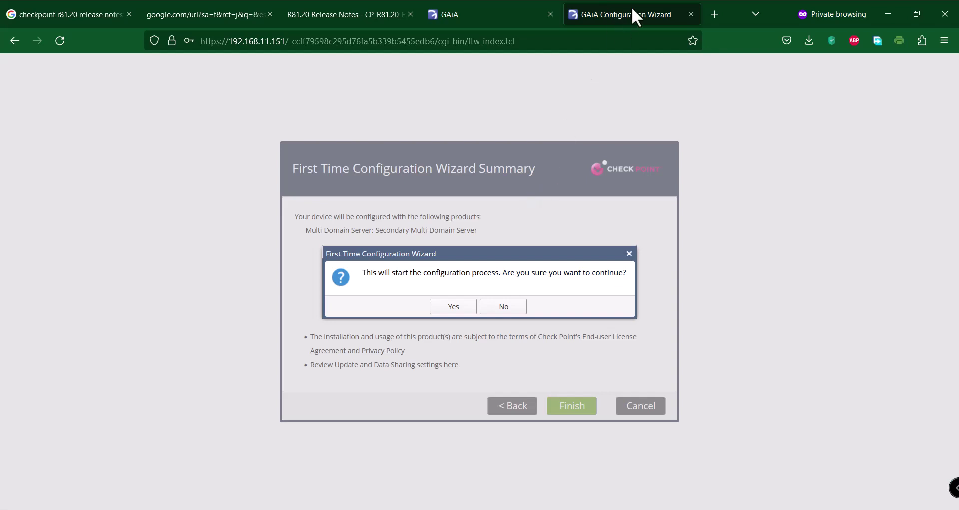
click(453, 308)
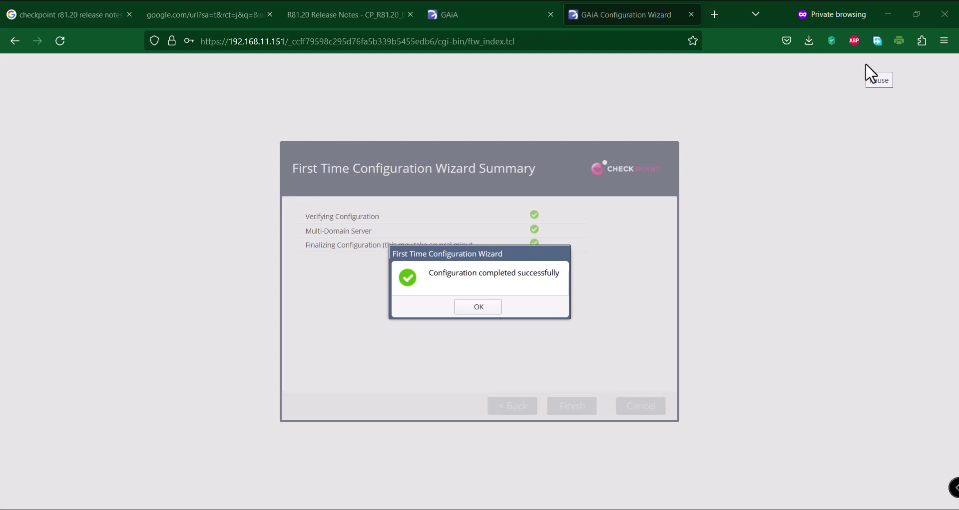
click(479, 308)
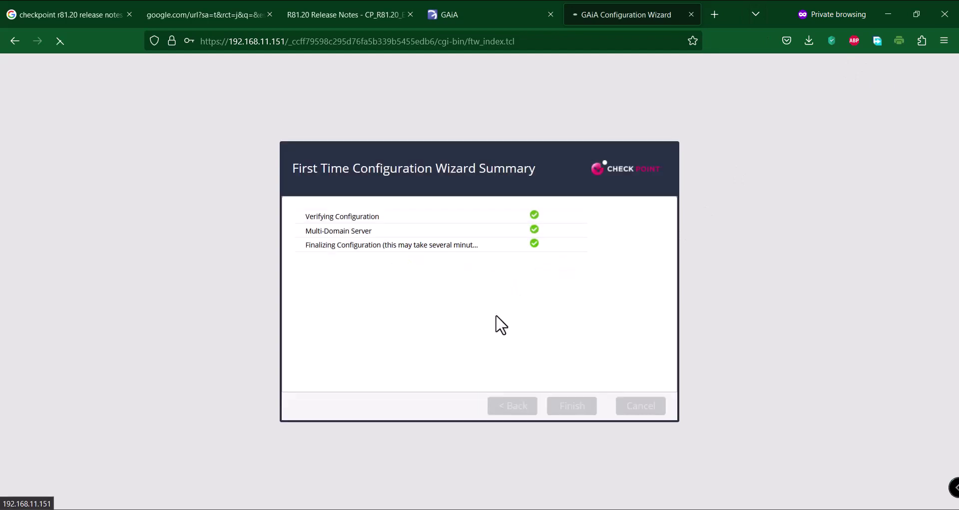
click(511, 4)
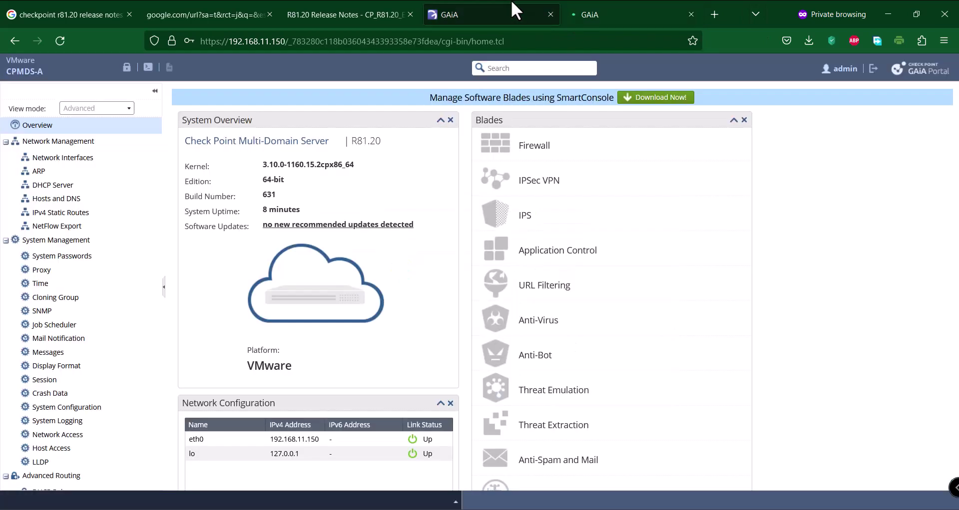
Open Network Interfaces, acknowledge the connection error, and log back in as admin
click(63, 157)
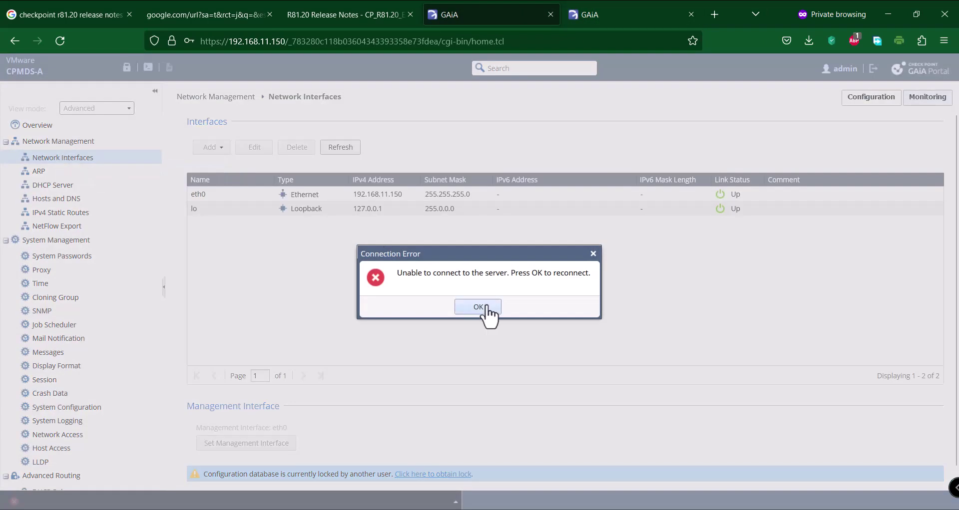
click(487, 308)
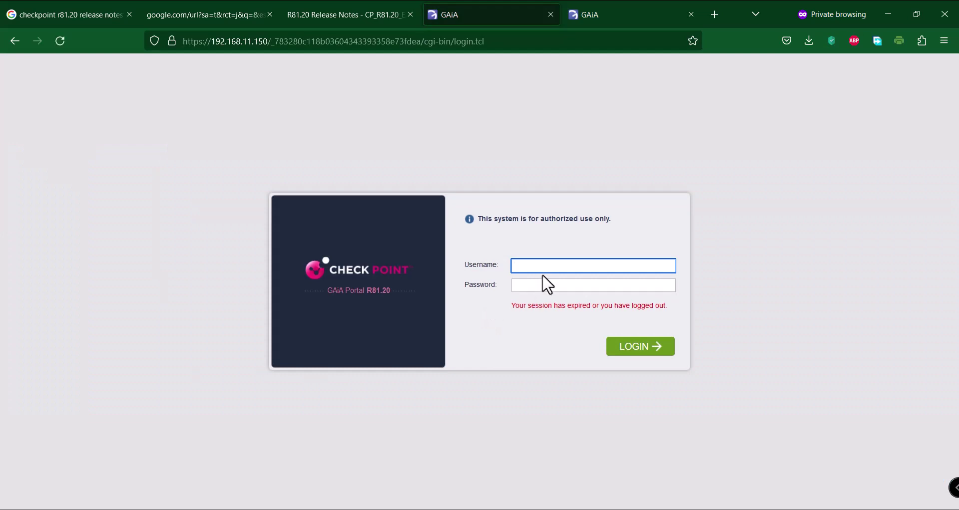
text(admin)
key(Tab)
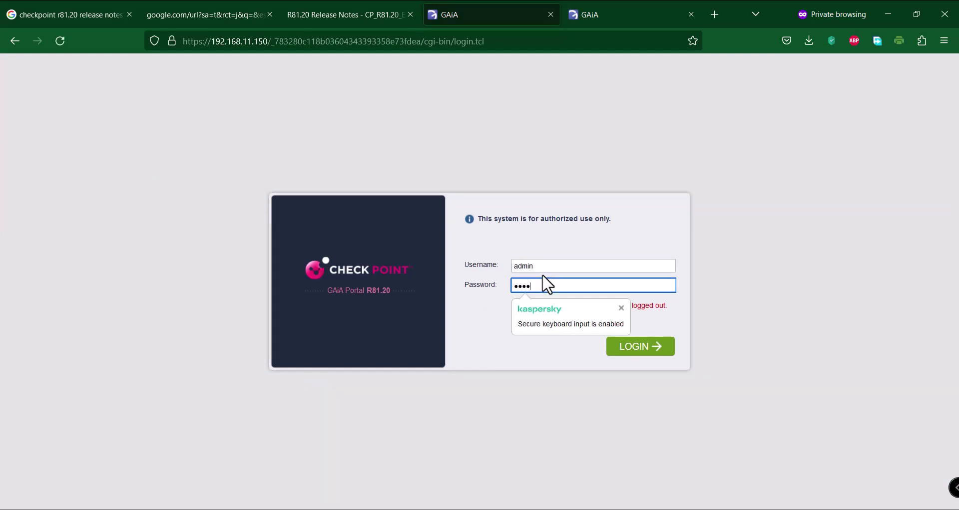
key(Return)
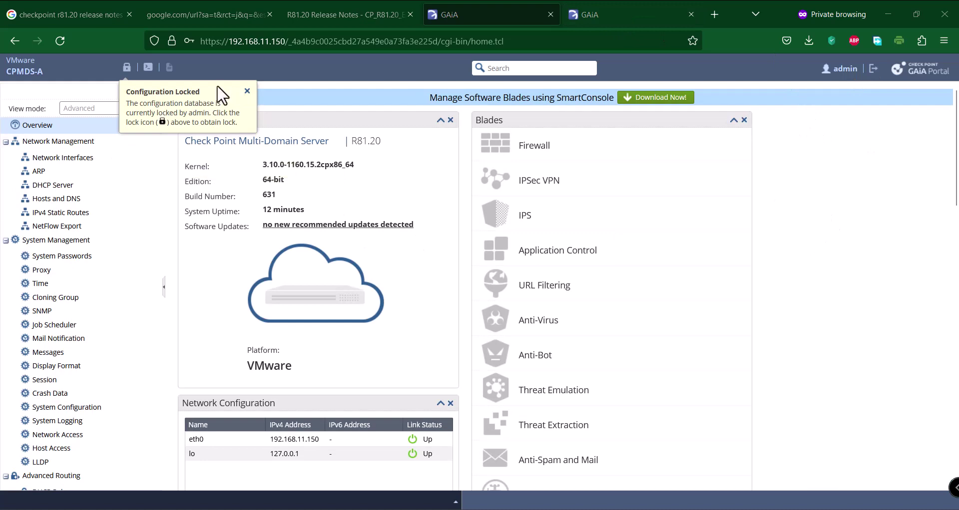
Retry Network Interfaces and repeat the admin login until CPMDS-A's home page reloads
click(73, 159)
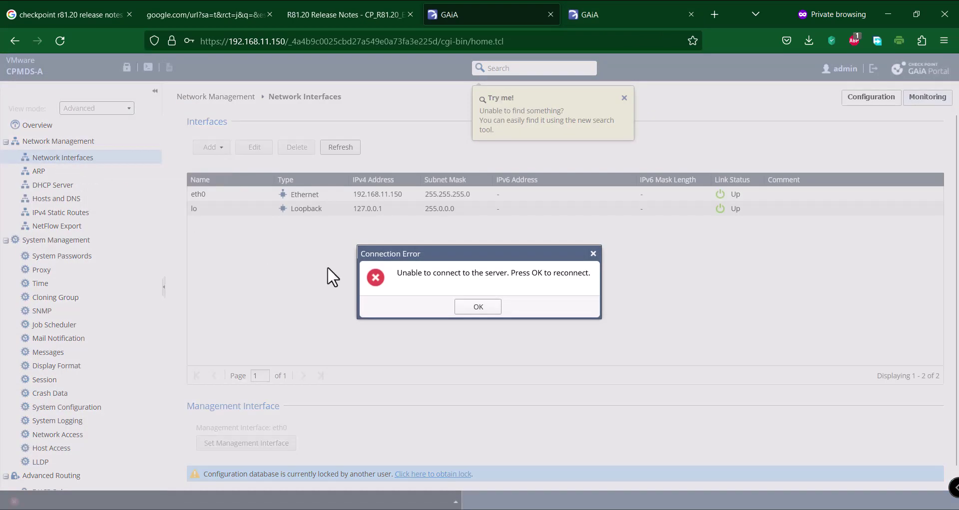
click(482, 313)
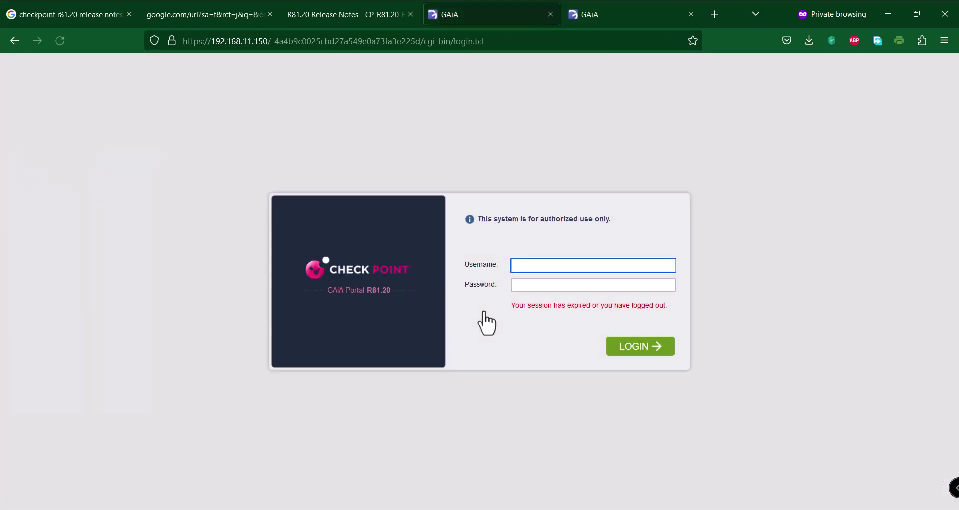
text(admin)
key(Tab)
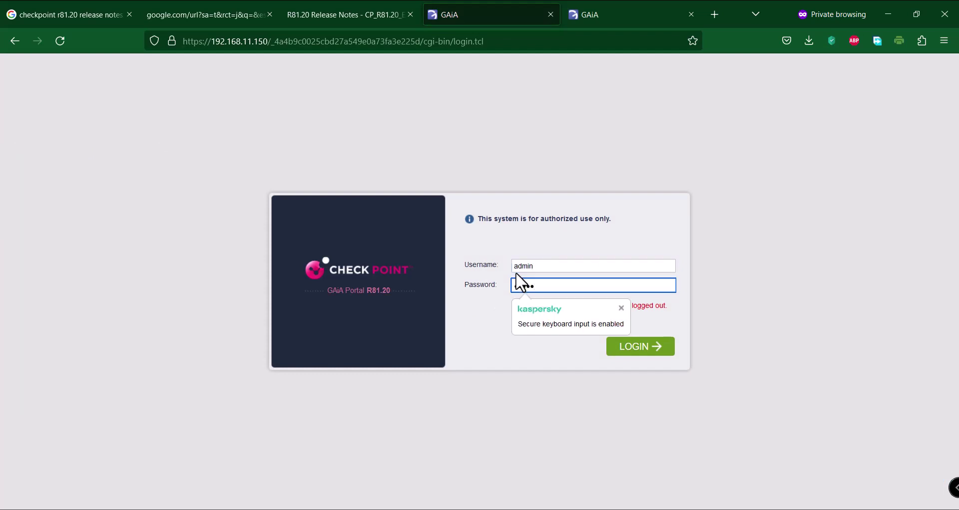
key(Return)
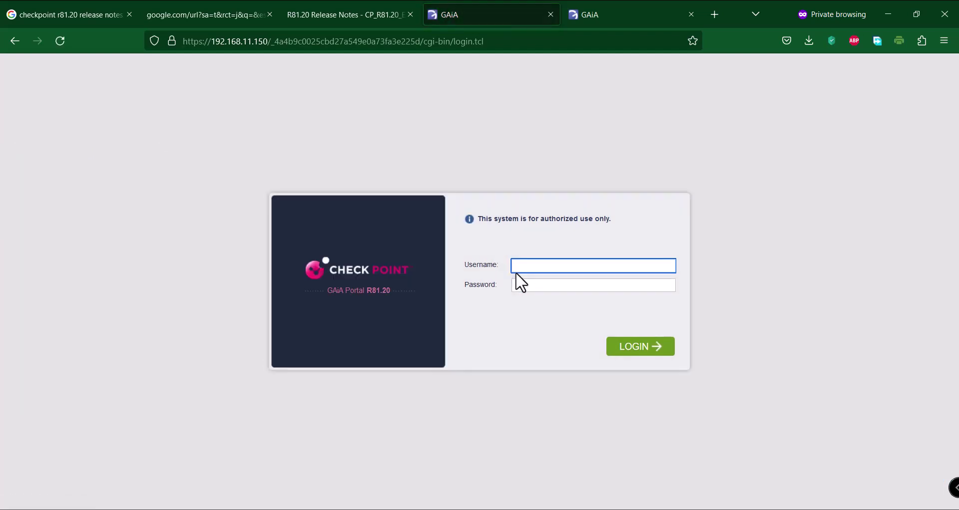
text(admin)
key(Tab)
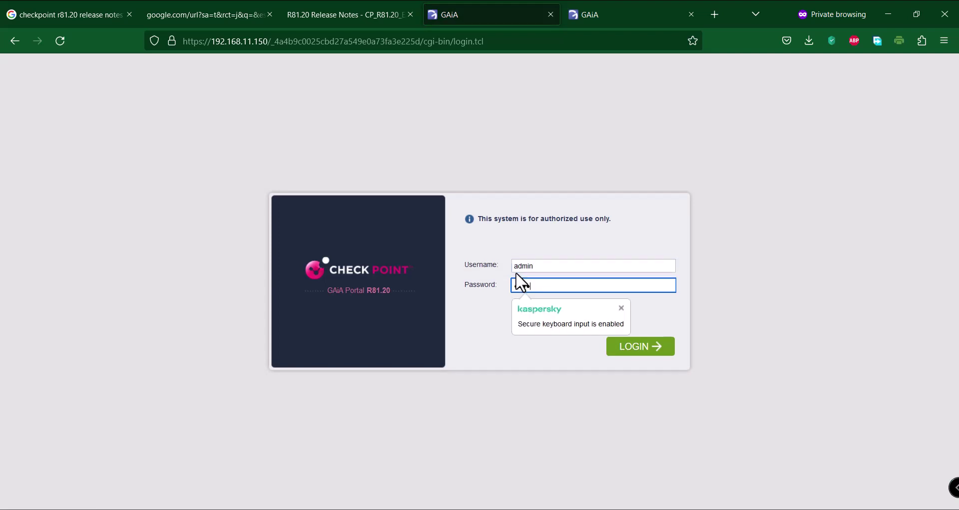
key(Return)
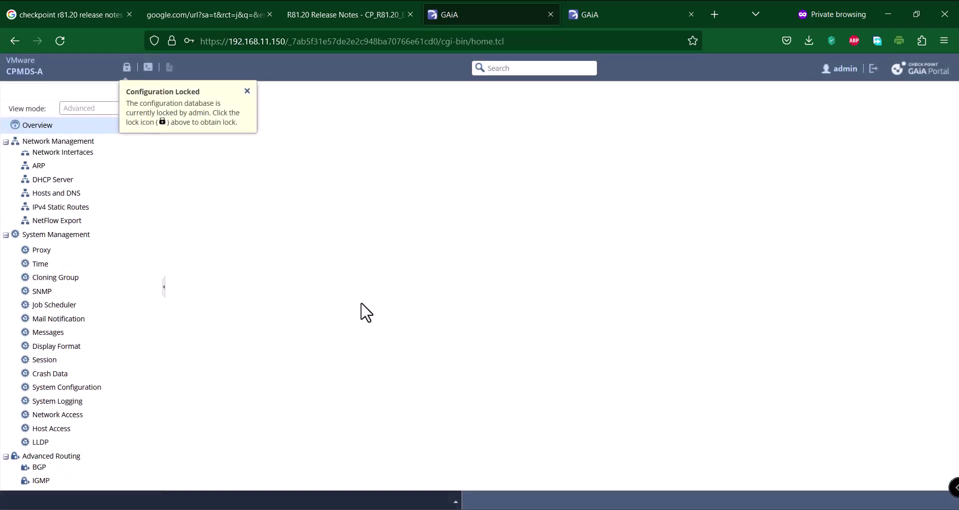
Override CPMDS-A's configuration lock and open its Network Interfaces page
click(126, 69)
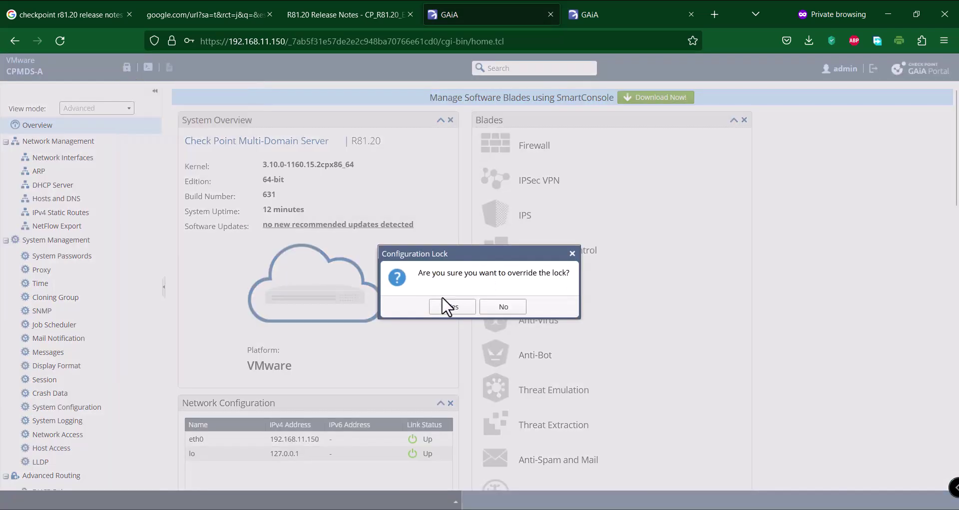
click(447, 306)
click(59, 157)
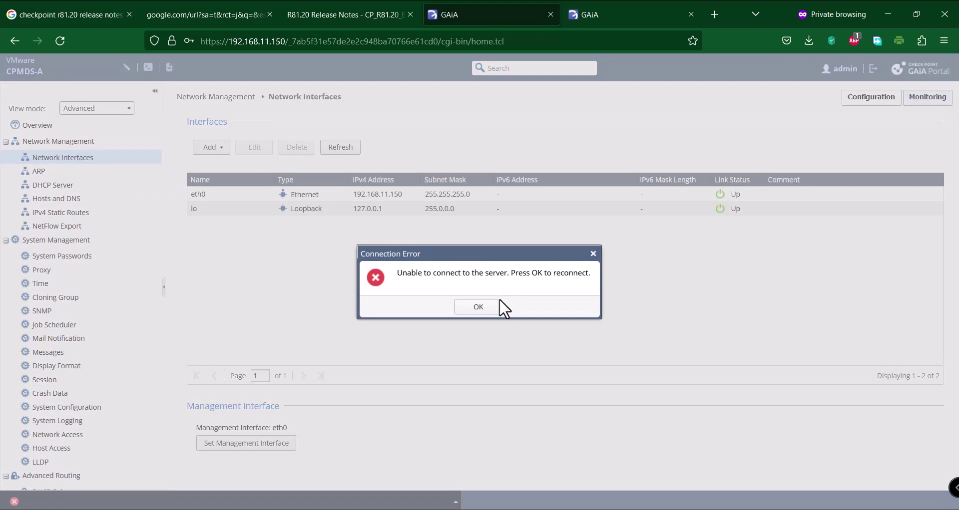
Check CPMDS-B's Network Interfaces, acknowledge its connection error, and bring VMware Workstation forward
click(675, 6)
click(71, 159)
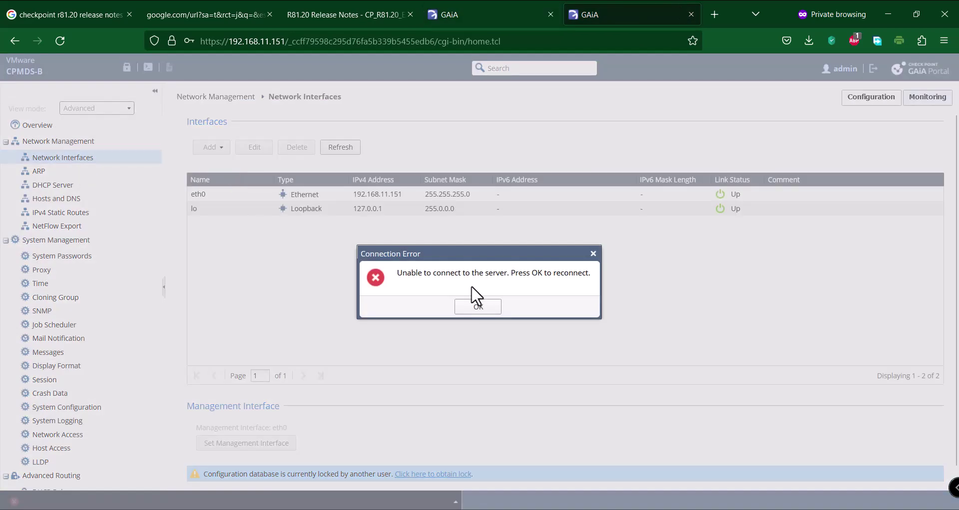
click(486, 311)
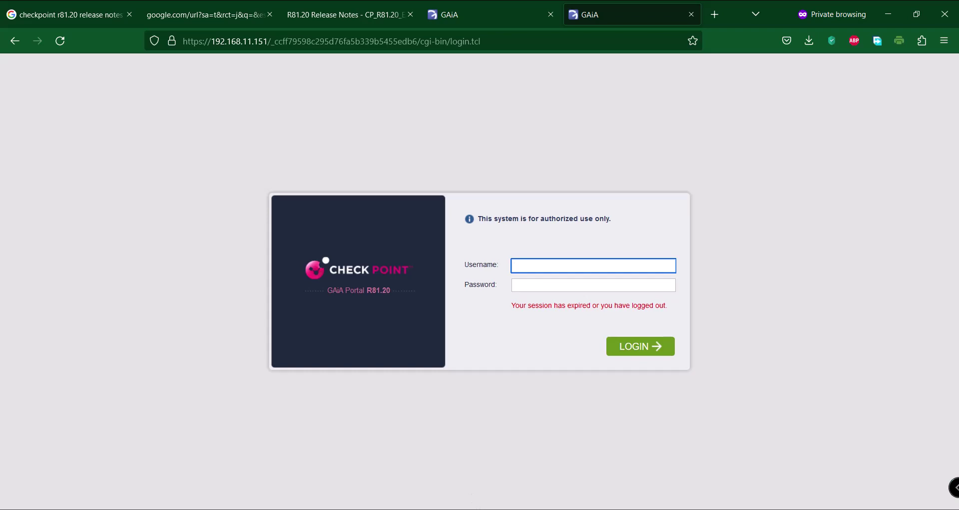
click(552, 445)
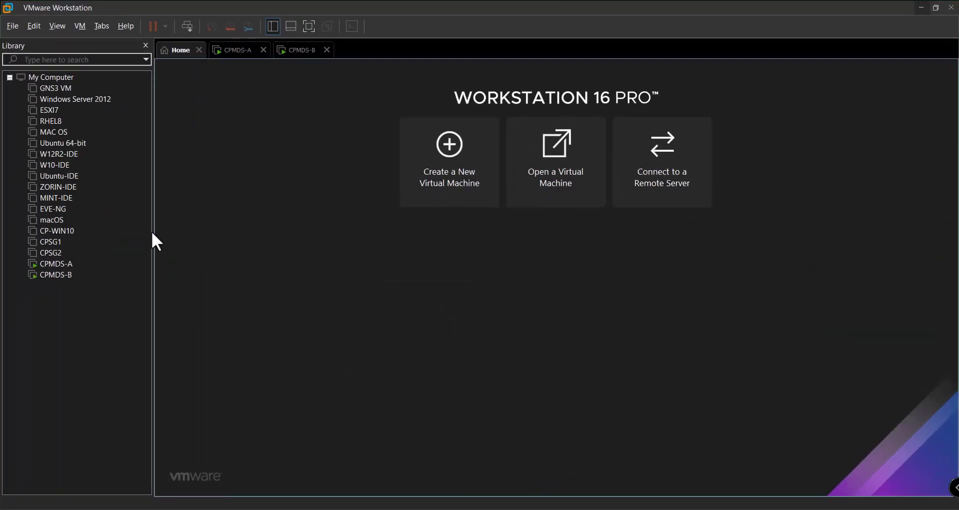
Power on the CP-WIN10 virtual machine from the Library and return to CPMDS-A's browser tab
click(55, 231)
click(232, 94)
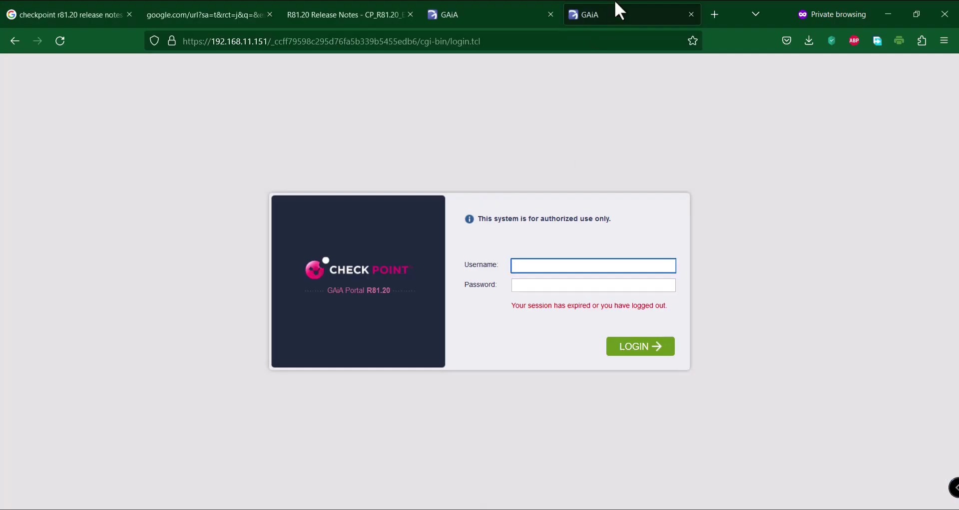
click(531, 9)
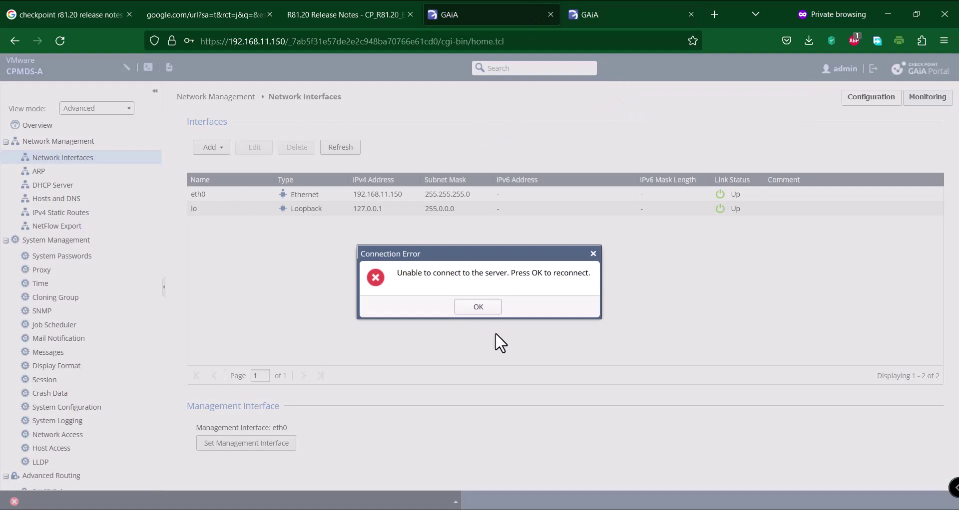
Log back in to CPMDS-A as Admin and start the R81.20 SmartConsole download
click(482, 309)
text(A)
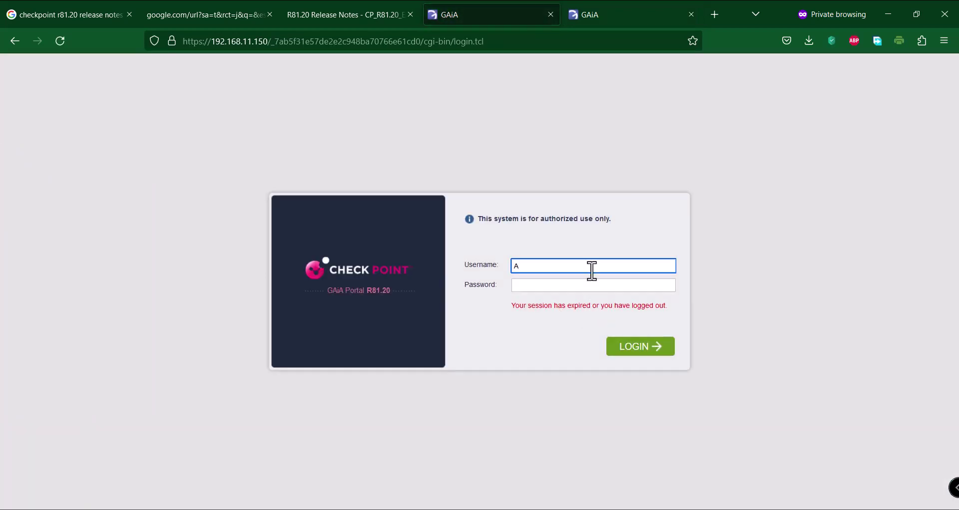
text(dmin)
key(Tab)
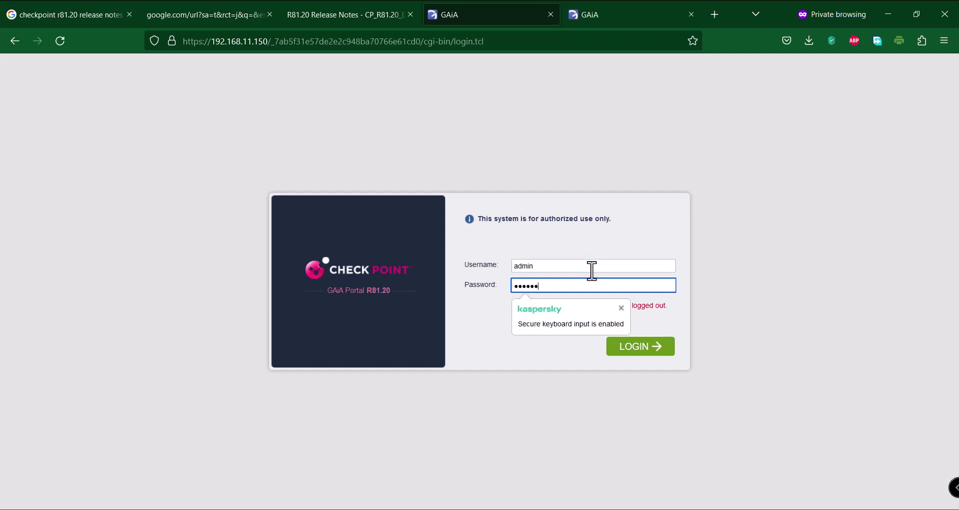
key(Return)
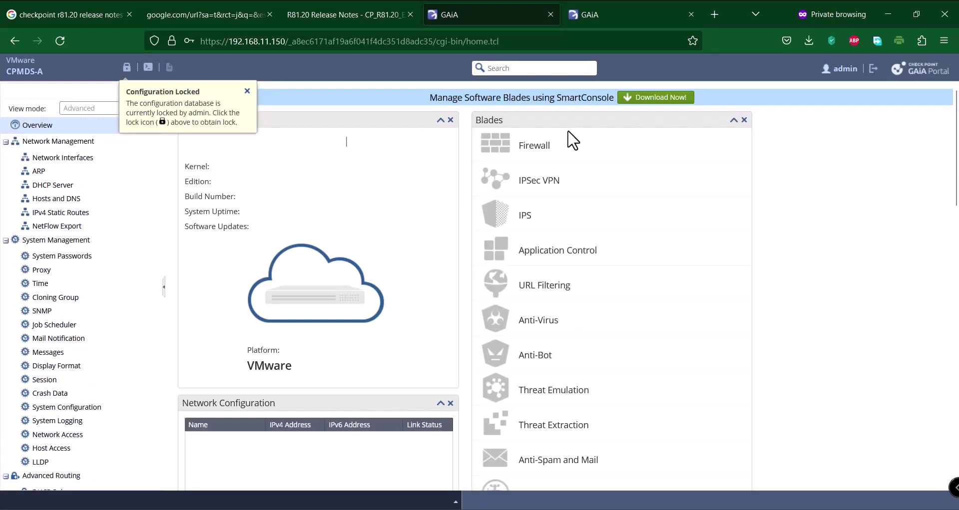
click(658, 97)
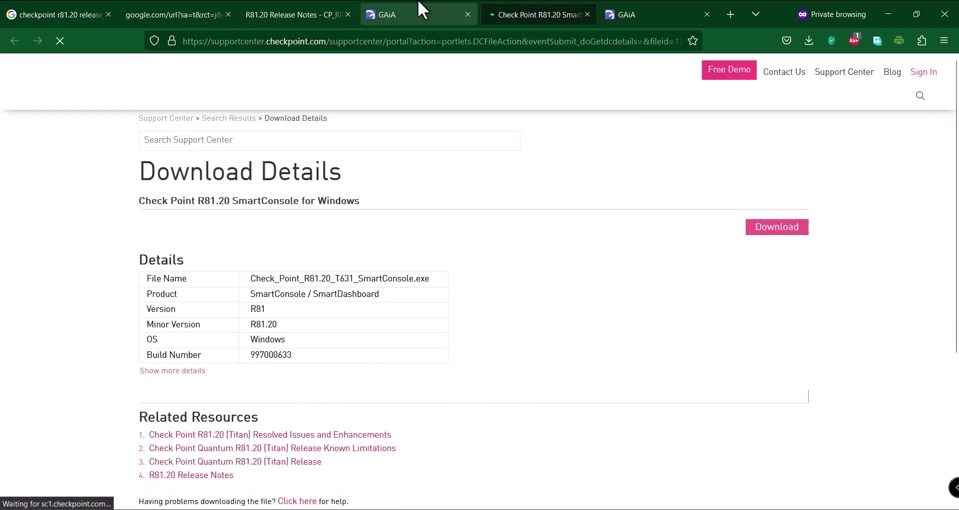
Close the download page, visit CPMDS-A's System Passwords and Network Interfaces, and acknowledge the connection error
click(588, 14)
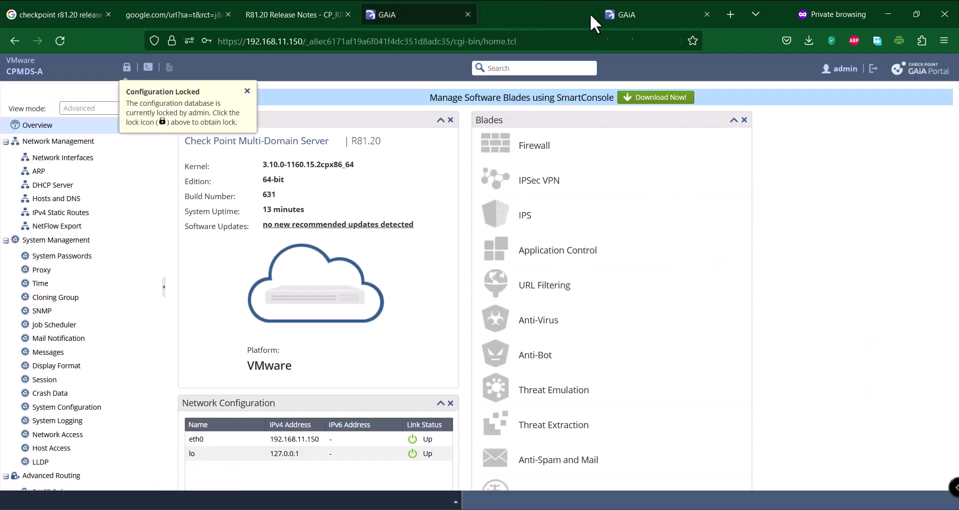
click(69, 257)
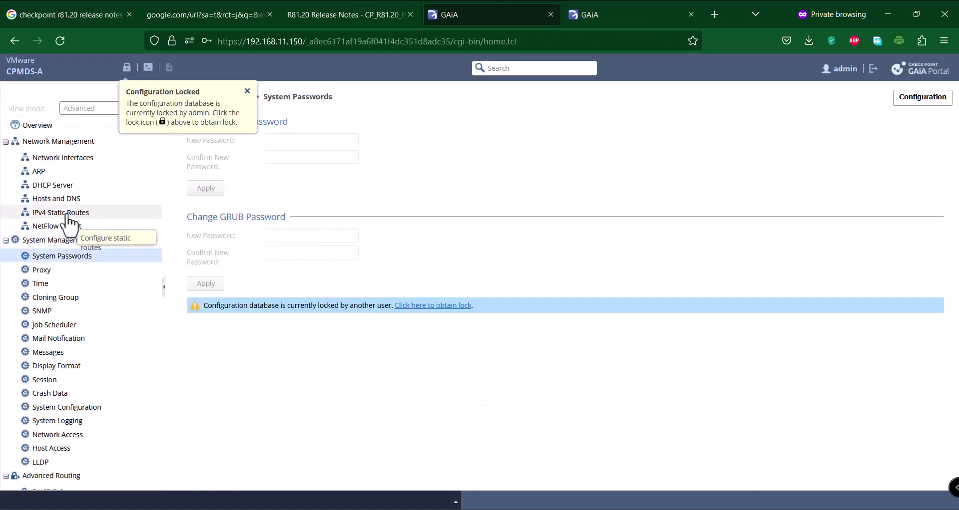
click(59, 158)
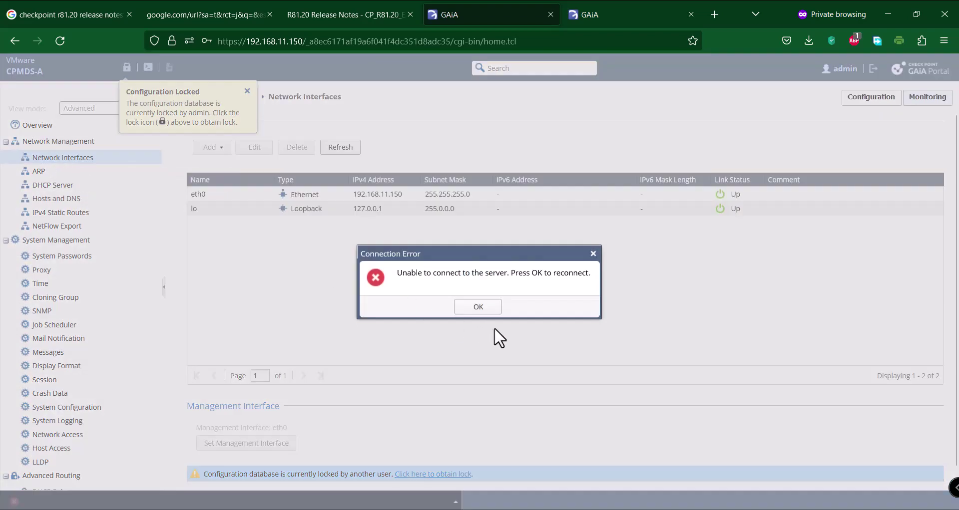
click(489, 302)
Log in to CPMDS-B's portal as admin with the account password
click(650, 13)
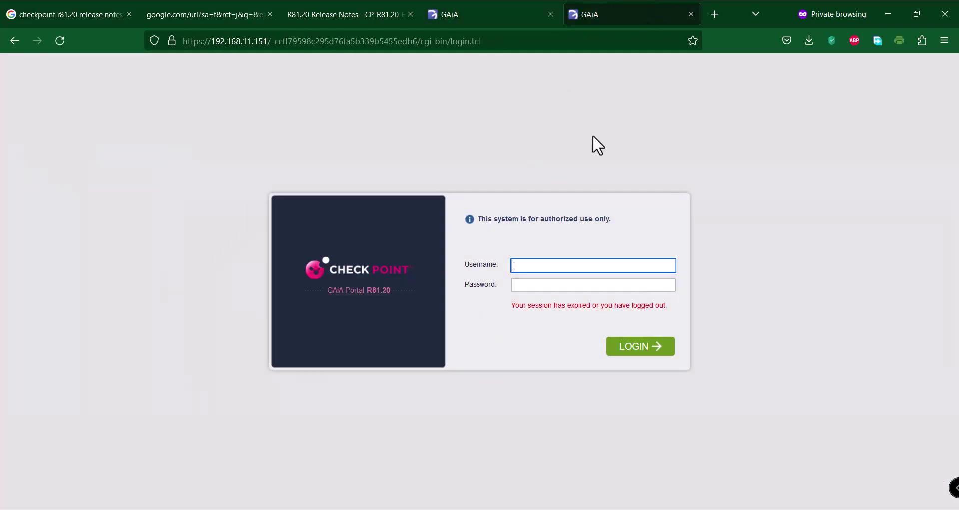
text(admin)
key(Tab)
text(•••)
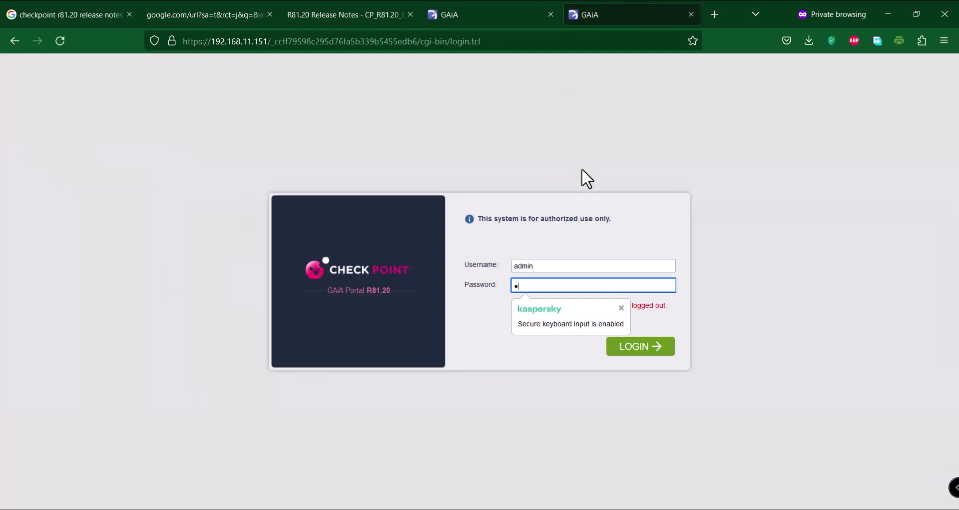
text(•••••)
key(Return)
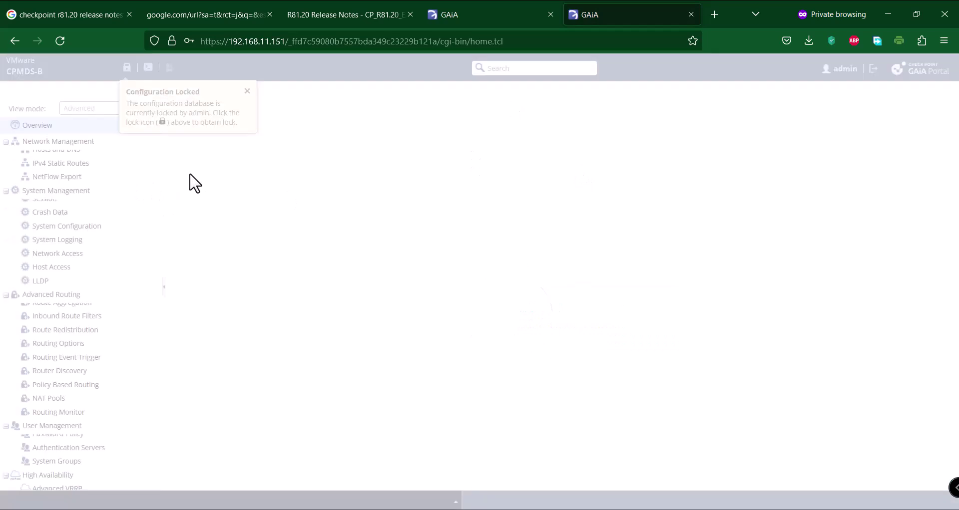
Review CPMDS-B's DHCP Server, Hosts and DNS, IPv4 Static Routes, Network Access and Host Access pages
click(52, 184)
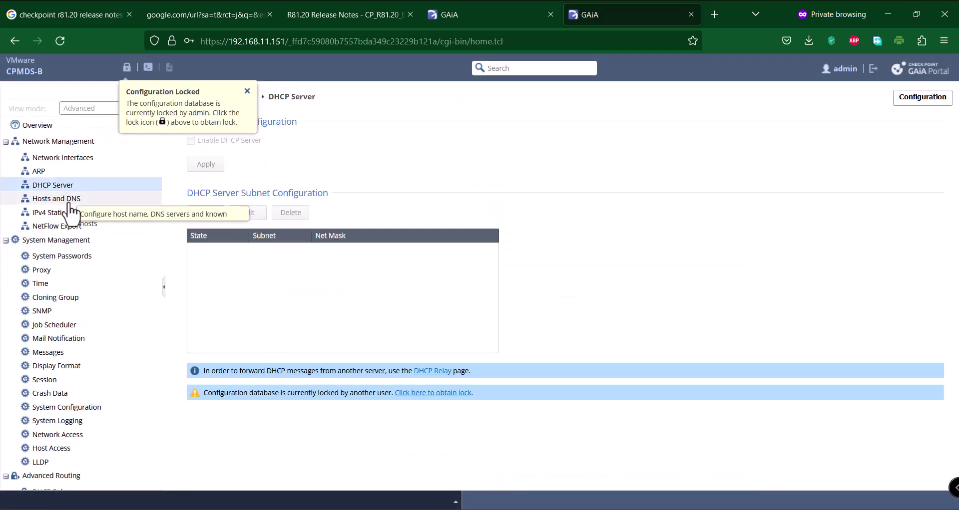
click(56, 198)
click(70, 215)
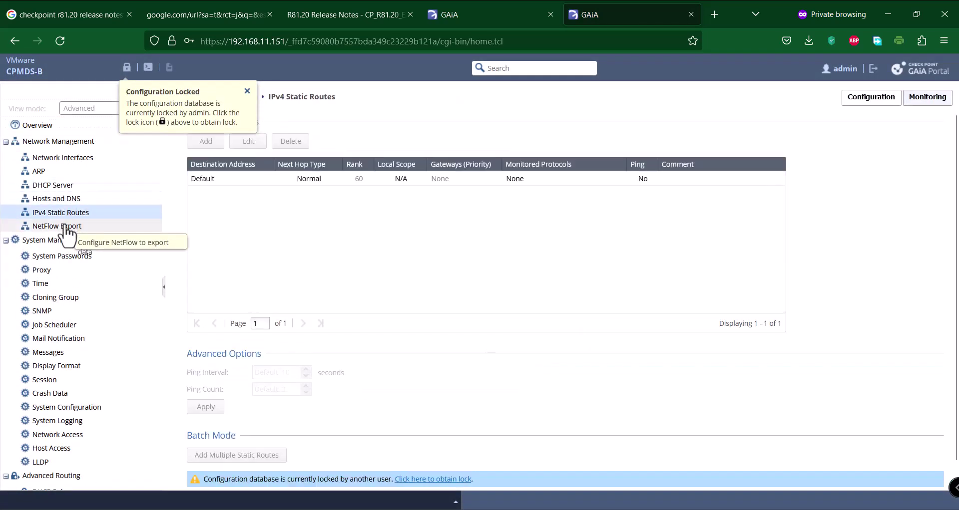
scroll(64, 294, down, 3)
click(65, 289)
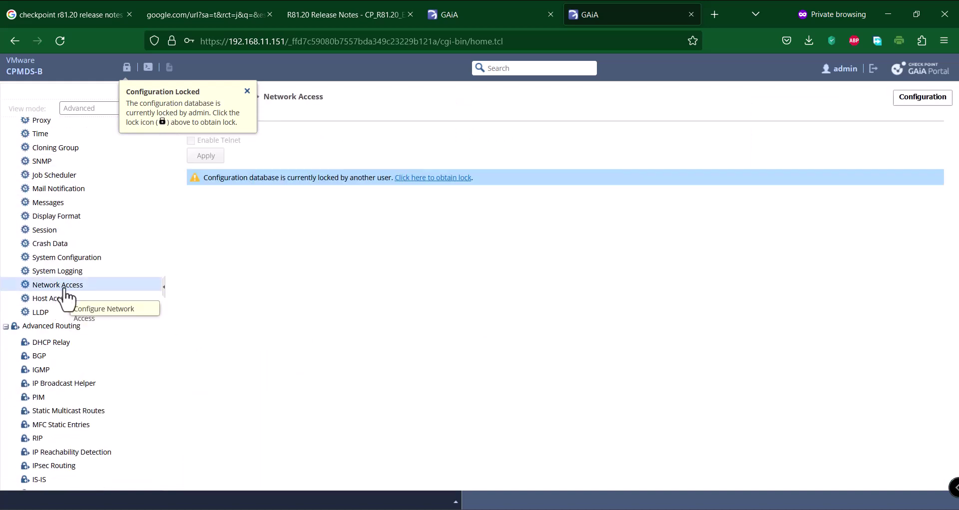
click(65, 299)
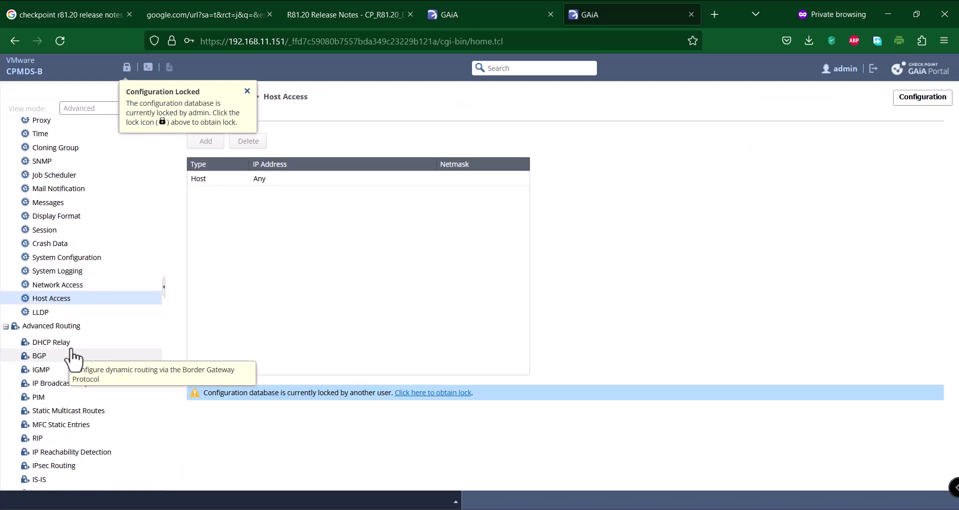
scroll(75, 357, down, 7)
Check the Users list and License Status, then minimize the browser to show the CP-WIN10 desktop
click(44, 312)
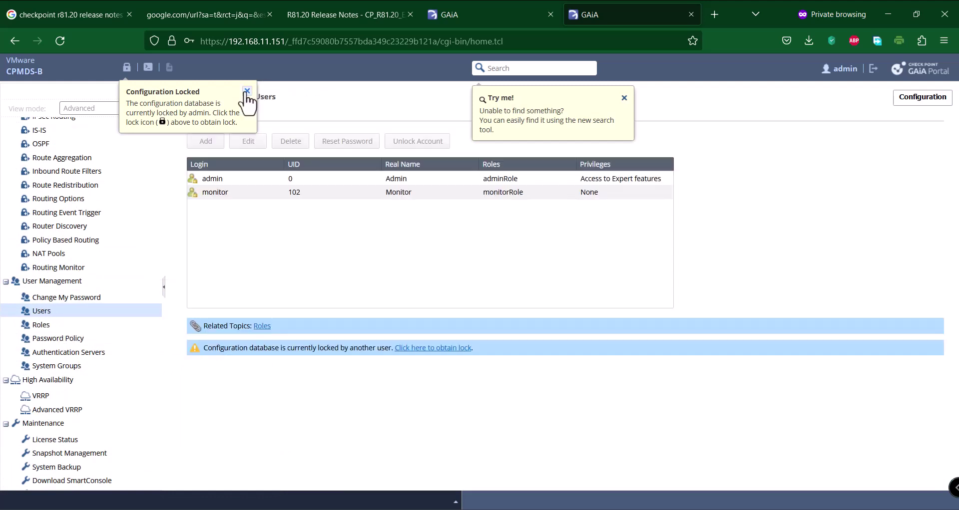
click(246, 91)
scroll(80, 277, down, 1)
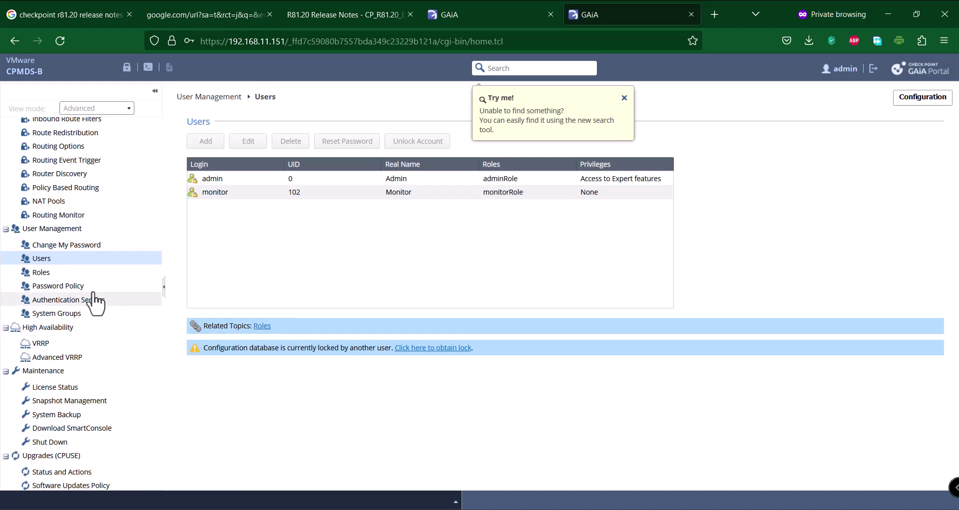
click(67, 388)
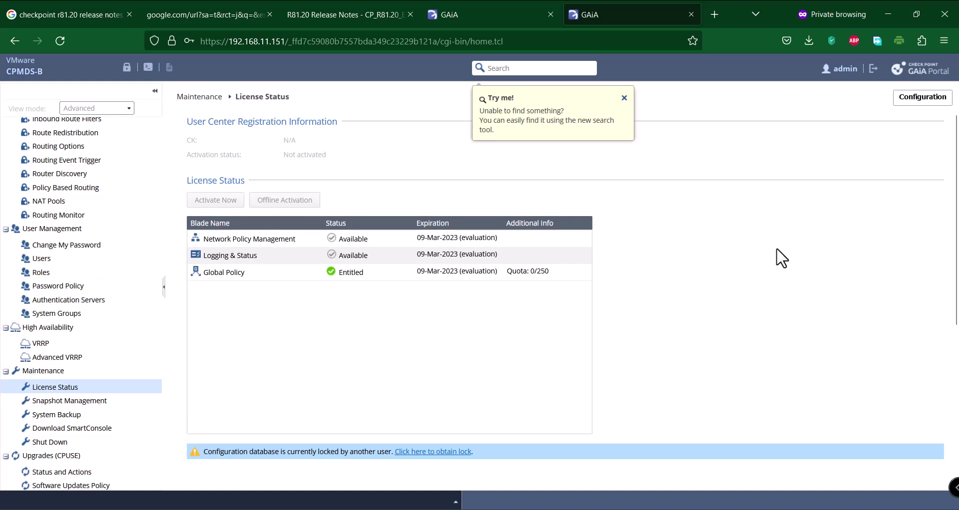
click(888, 12)
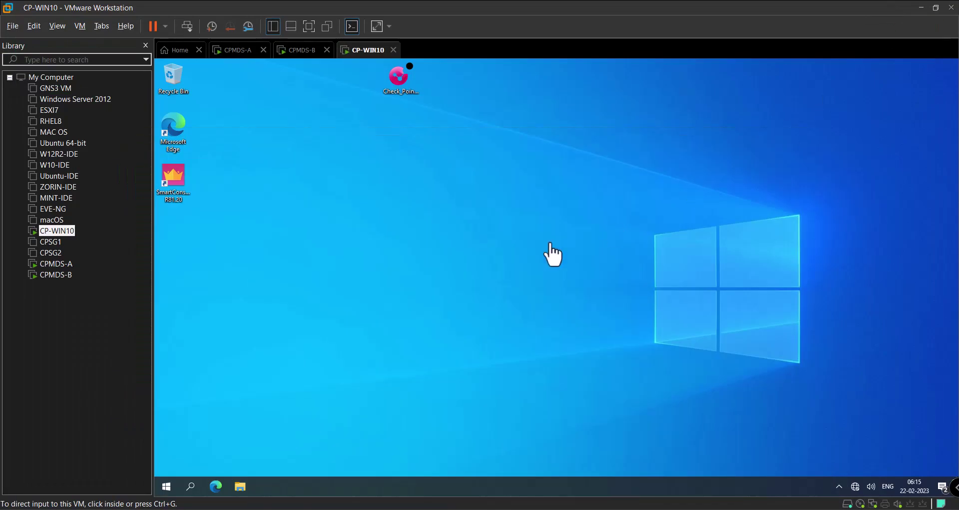
Log in to SmartConsole as admin on 192.168.11.150 with the account password
click(295, 187)
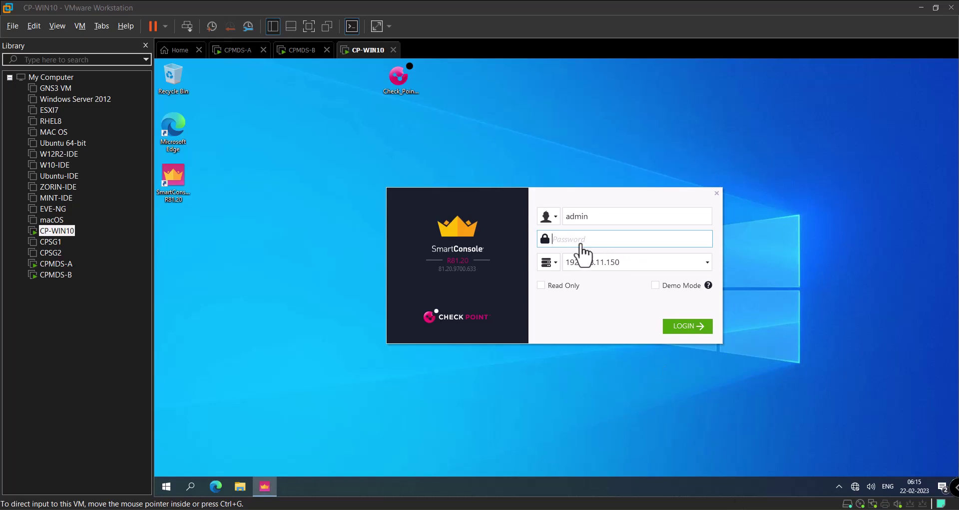
click(582, 245)
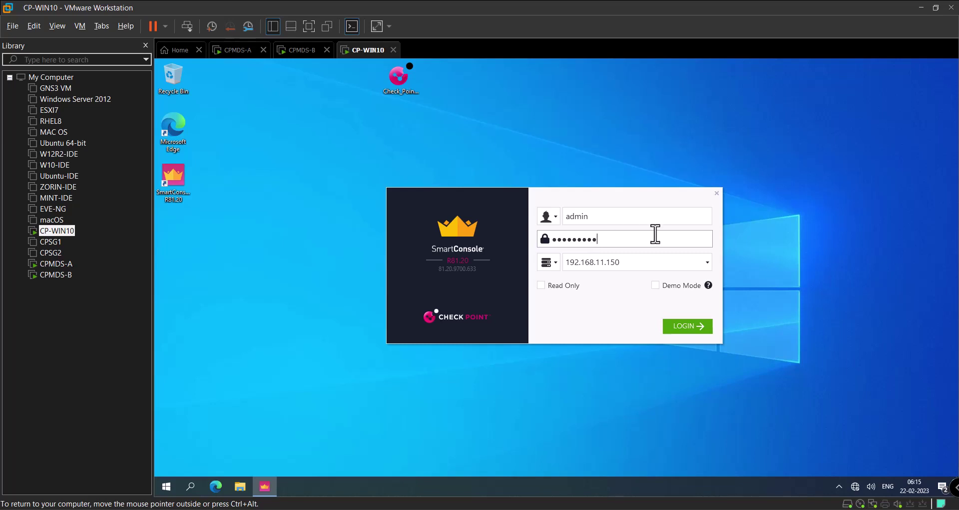
click(691, 326)
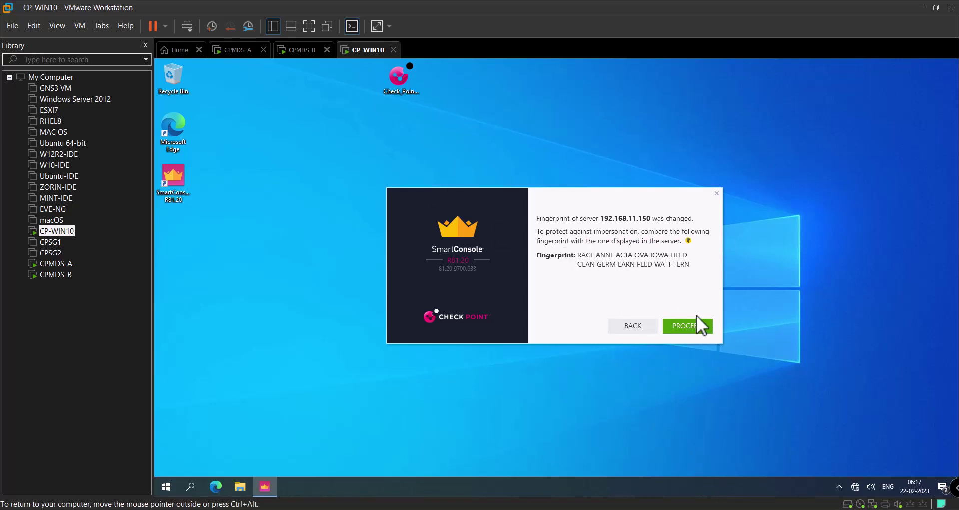
Accept the changed server fingerprint and proceed into the MDS domain
click(696, 326)
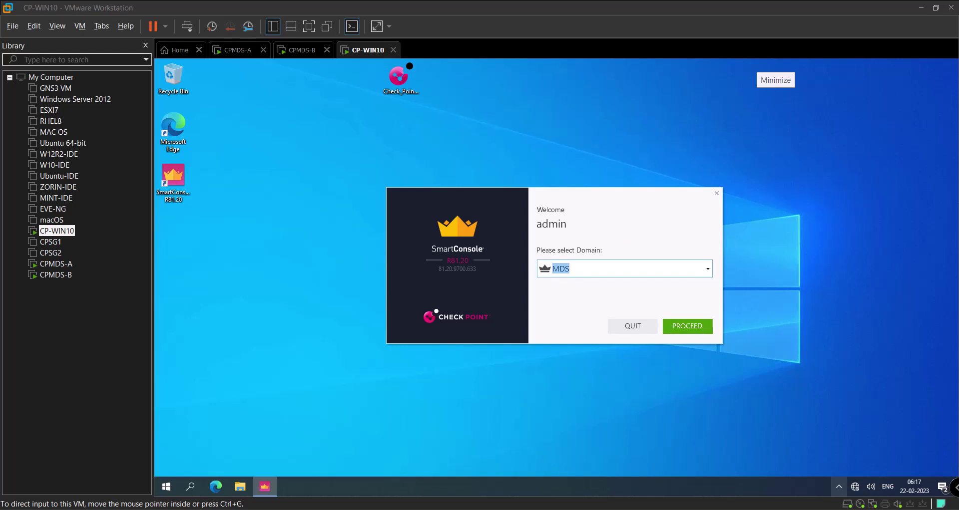
click(687, 326)
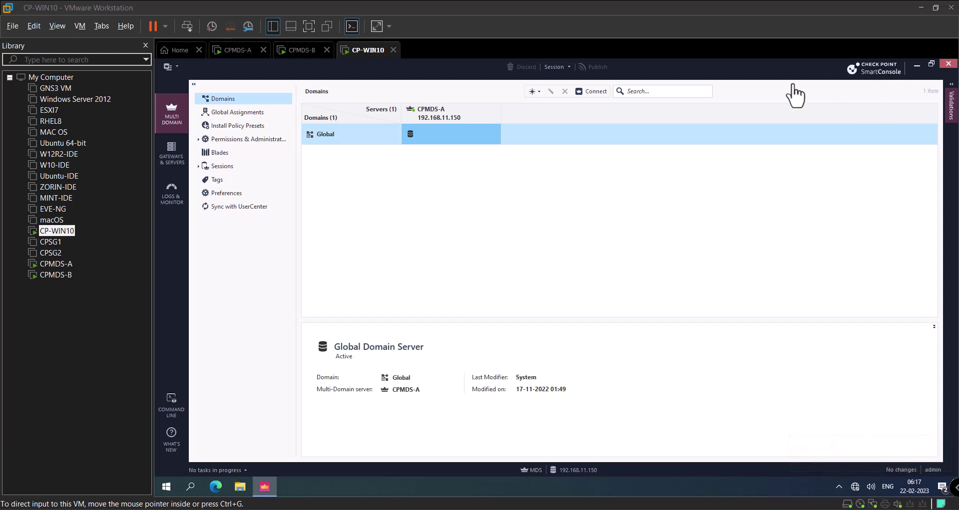
Create a new Multi-Domain Server named CPMDS-B with IPv4 address 192.168.11.151
click(540, 92)
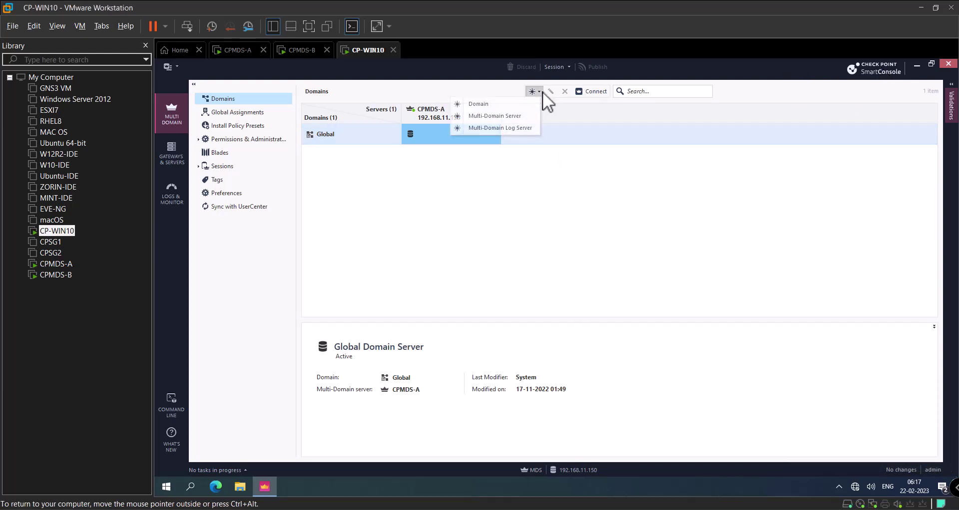
click(520, 115)
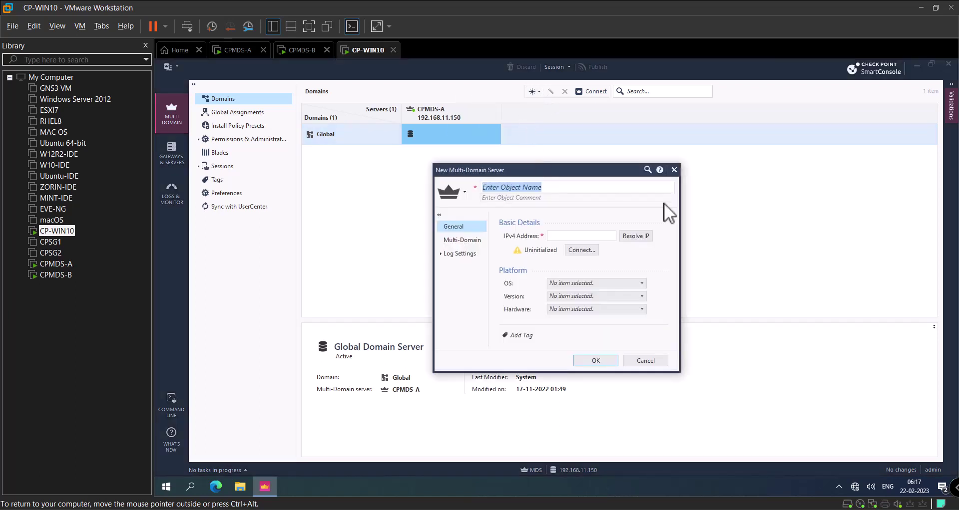
text(CP)
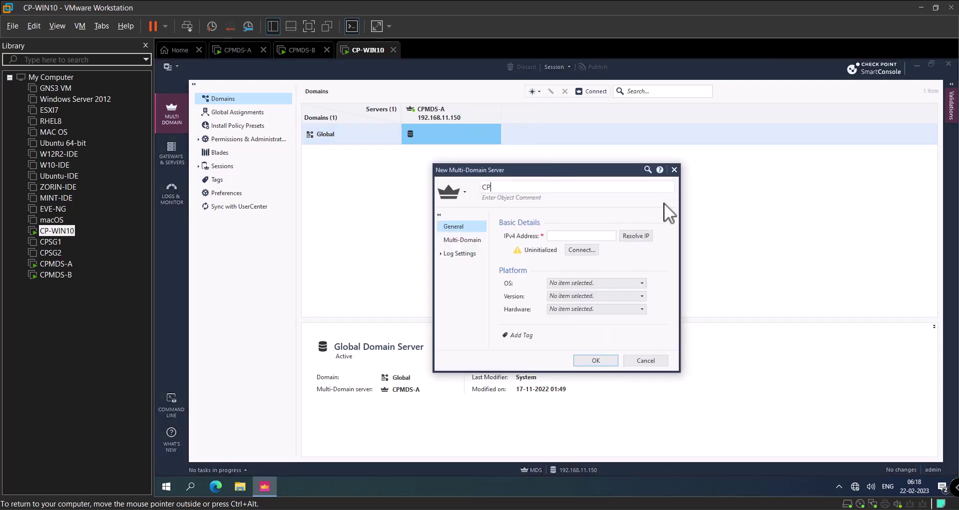
text(MDS-B)
click(611, 236)
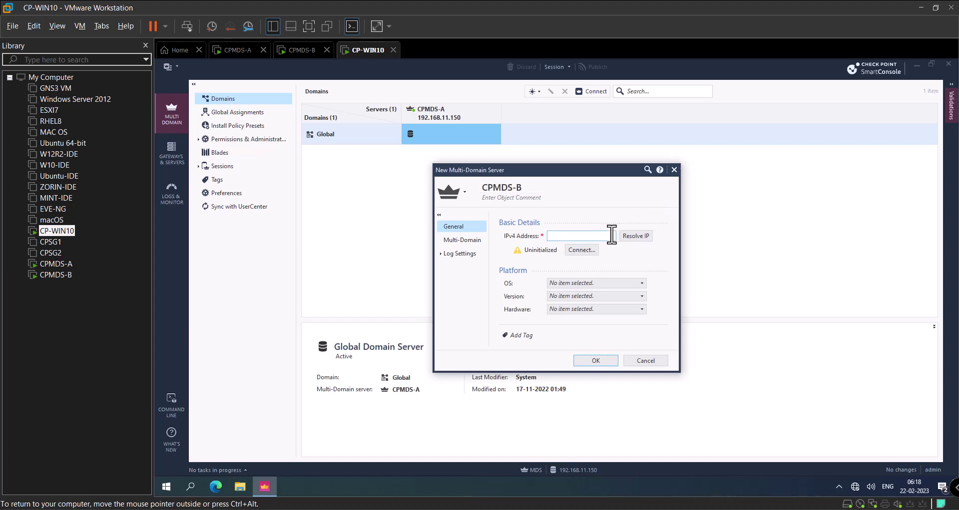
text(192.168.11.151)
Set CPMDS-B to Gaia, version R81.20, Open server hardware, and begin its SIC trust setup
click(585, 284)
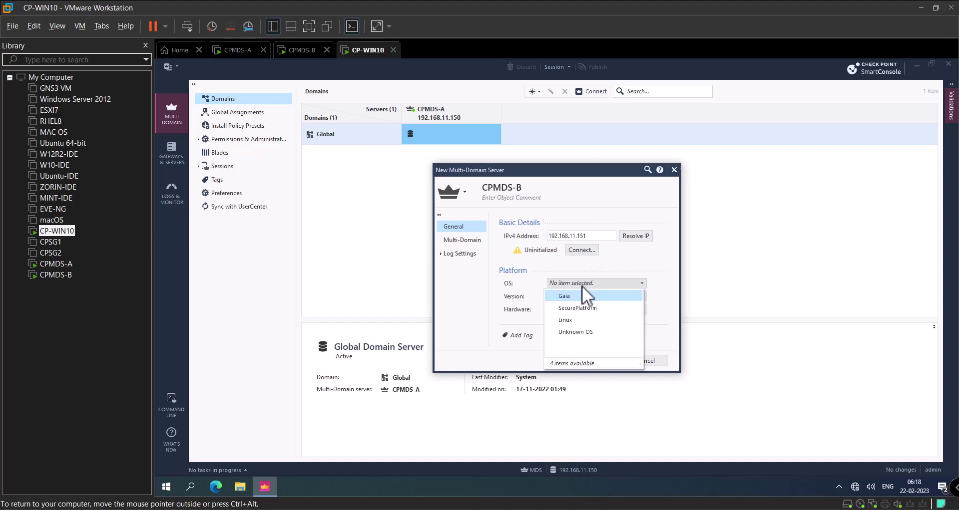
click(576, 292)
click(575, 298)
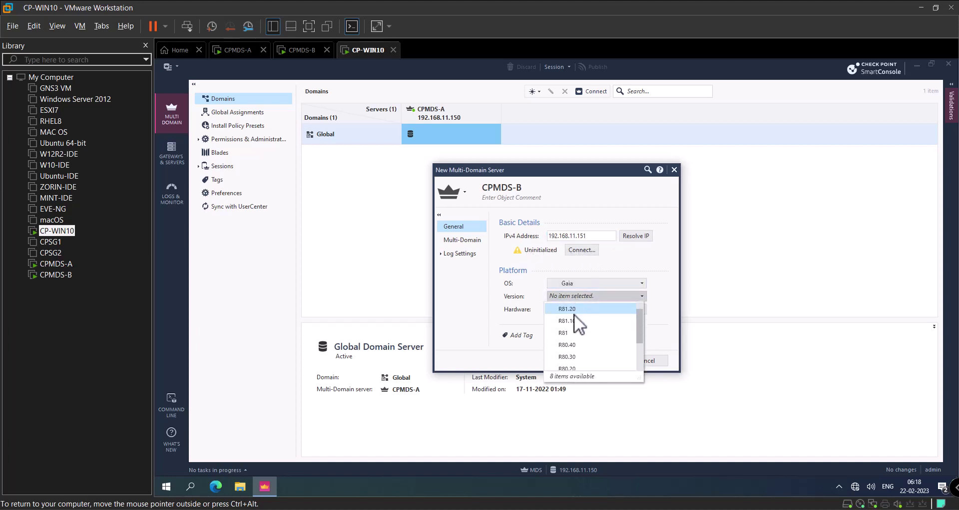
click(574, 314)
click(574, 311)
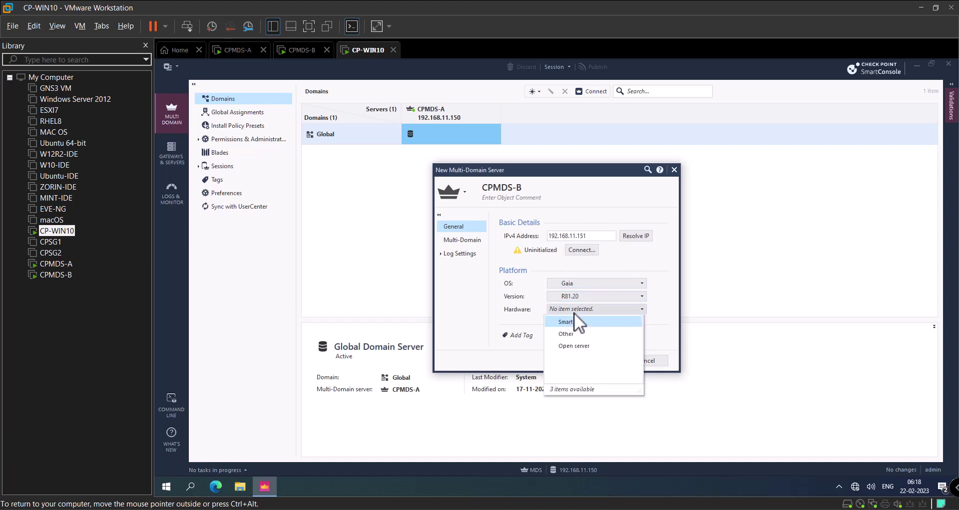
click(573, 347)
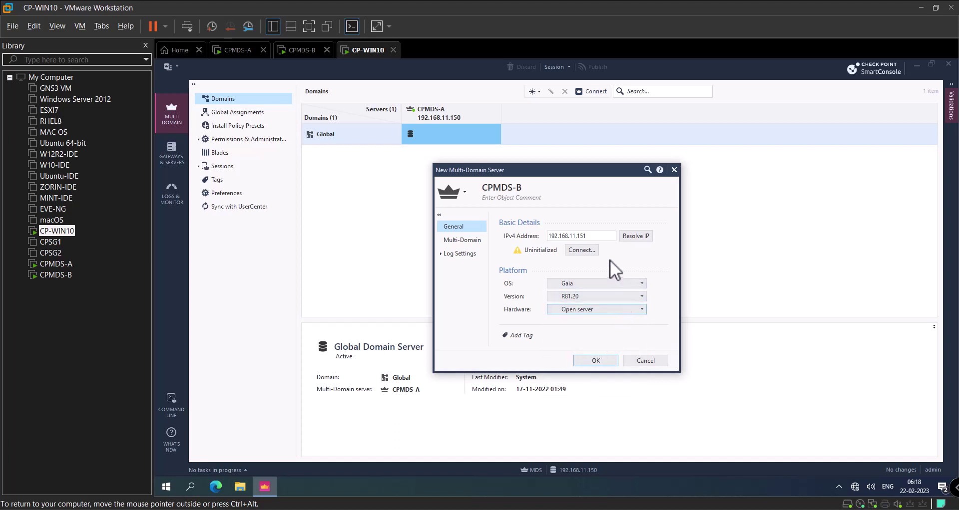
click(582, 250)
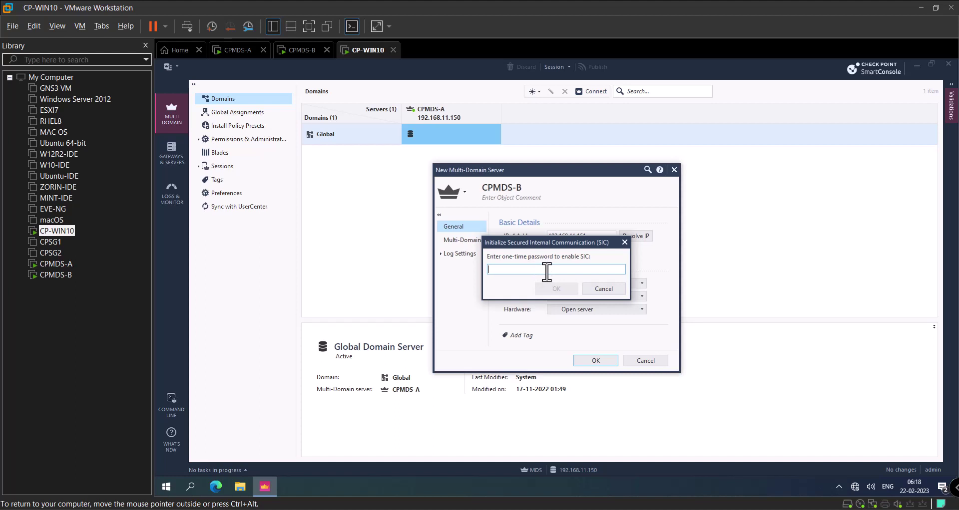
Establish SIC trust with CPMDS-B using its one-time password and save the new server object
text(admin1234)
click(556, 289)
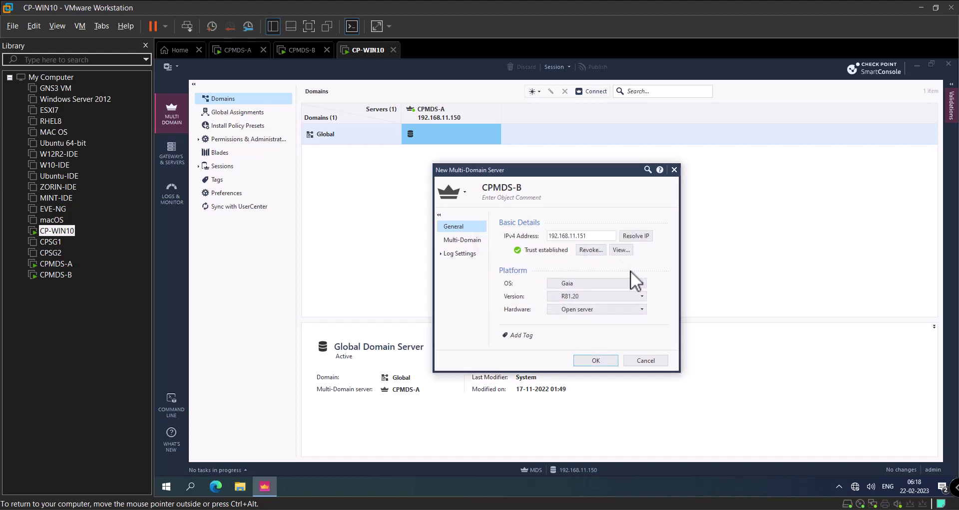
click(597, 359)
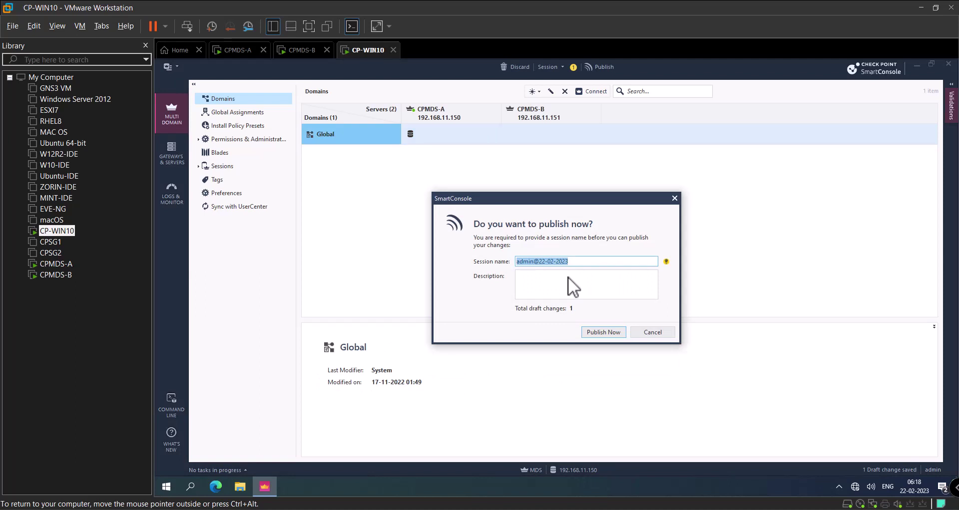
Publish the session and check in Recent Tasks that peer 'CPMDS-B' initialized successfully
click(604, 333)
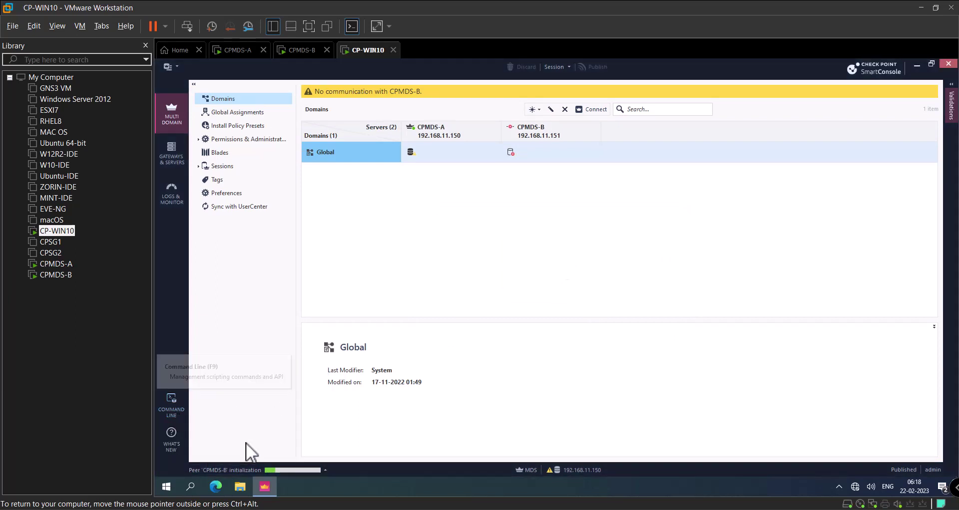
click(266, 468)
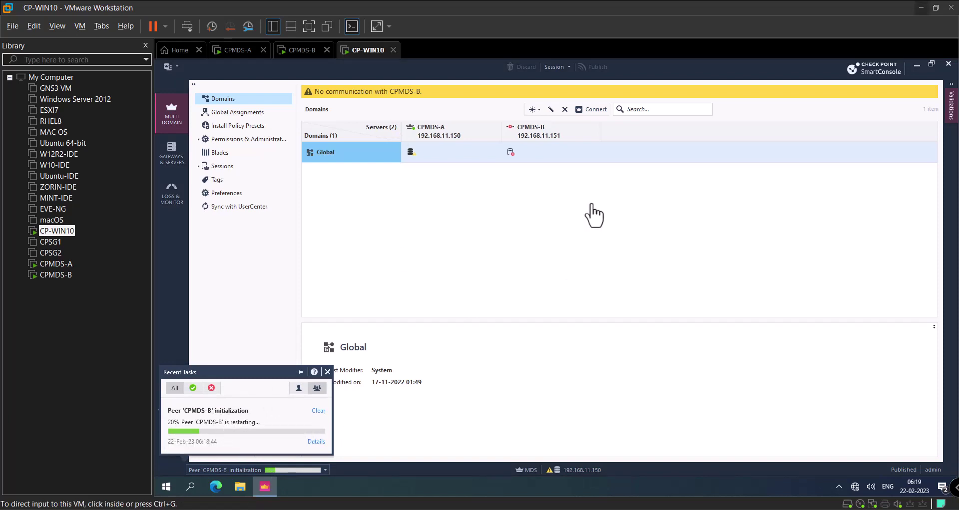
click(315, 442)
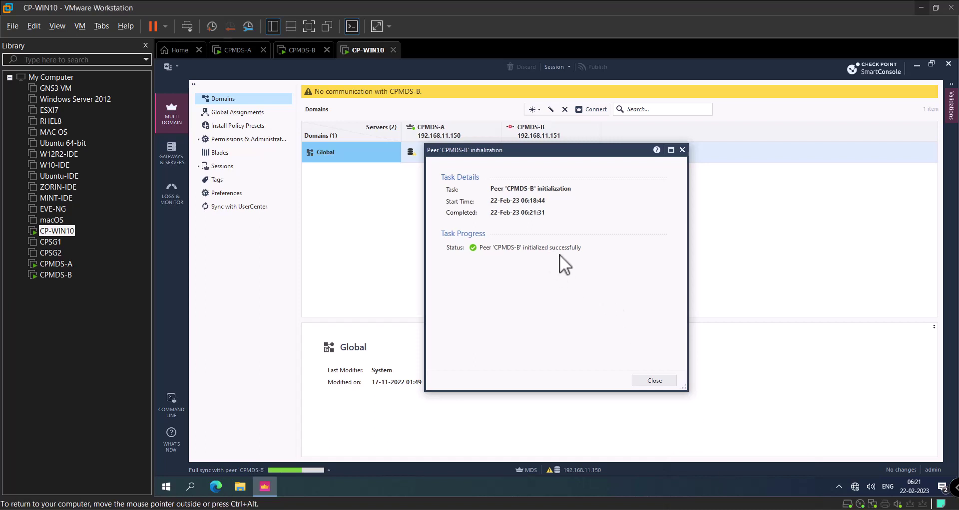
Check the Full sync task details for CPMDS-B to confirm 'Synchronized successfully'
click(658, 377)
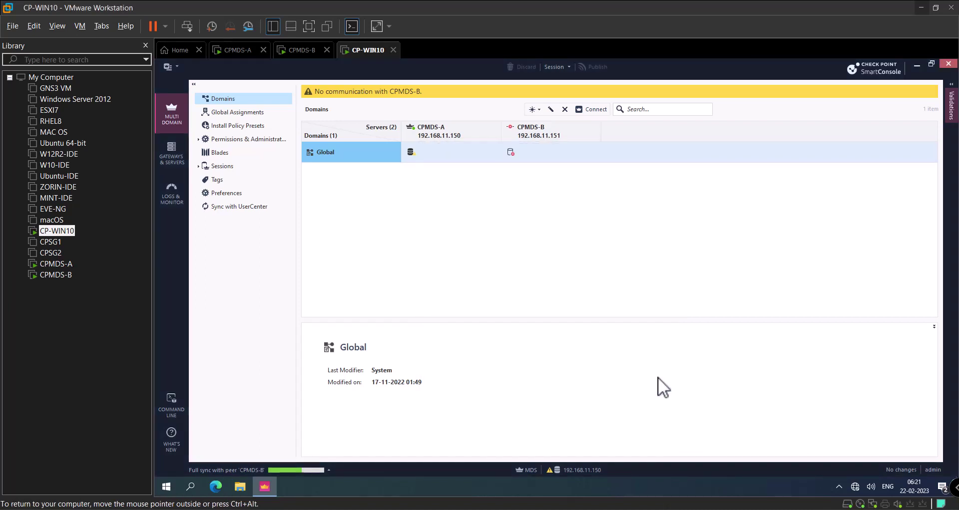
click(310, 471)
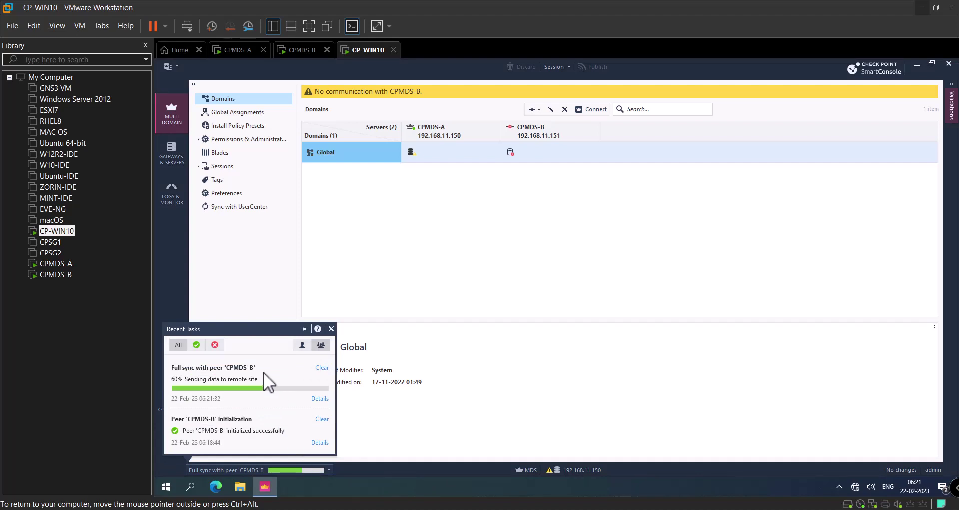
click(315, 400)
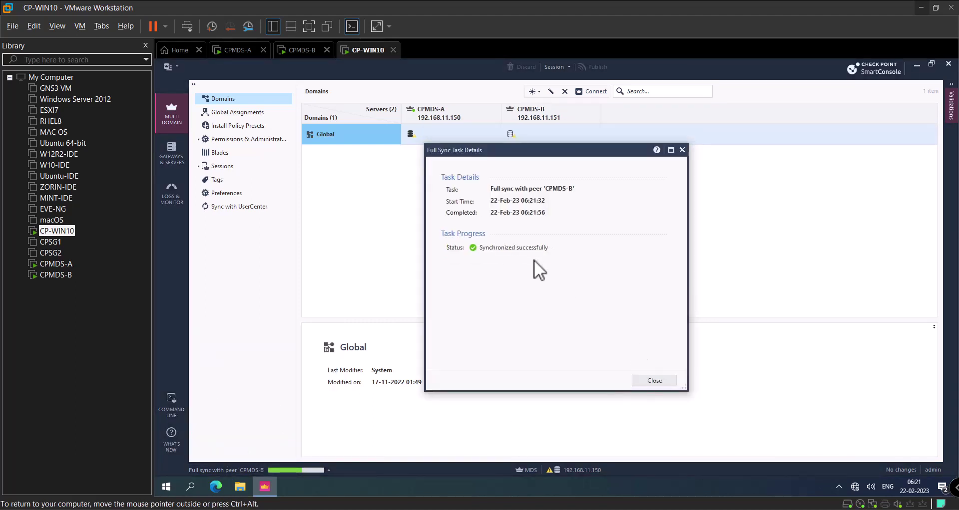
click(666, 381)
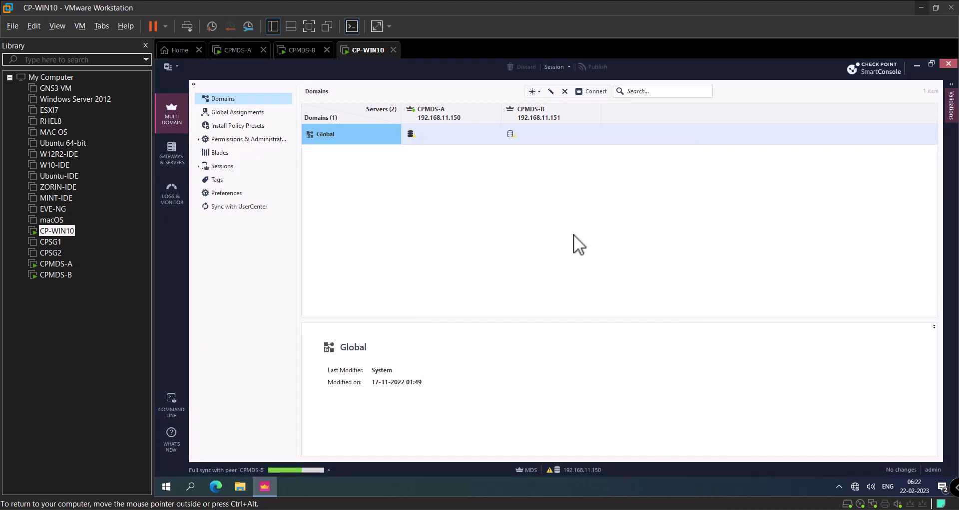